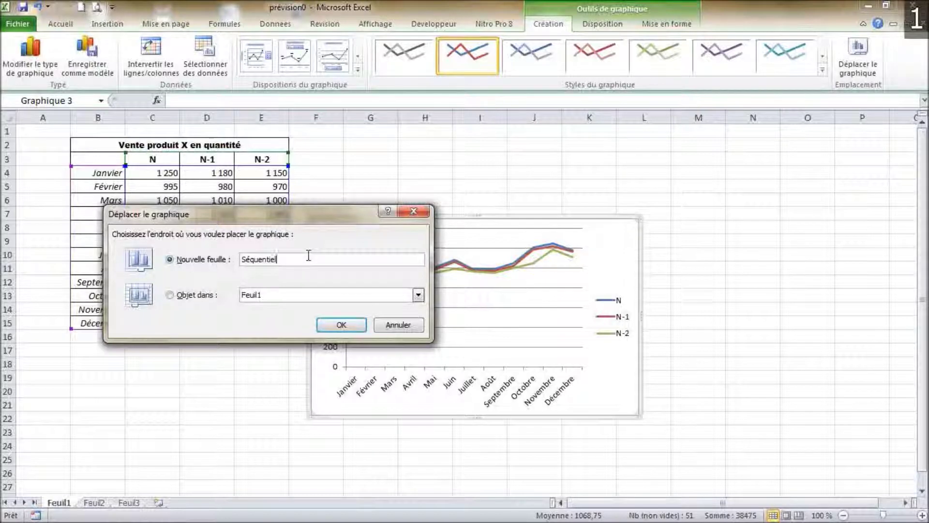
Move the line chart to a new sheet named Séquentiel and fix its vertical axis minimum at 800.
key("Return")
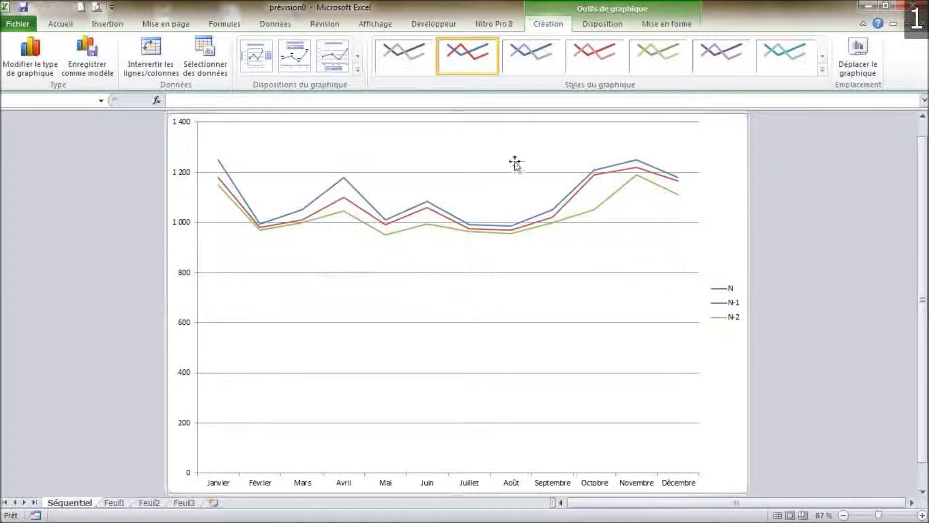
double_click(184, 225)
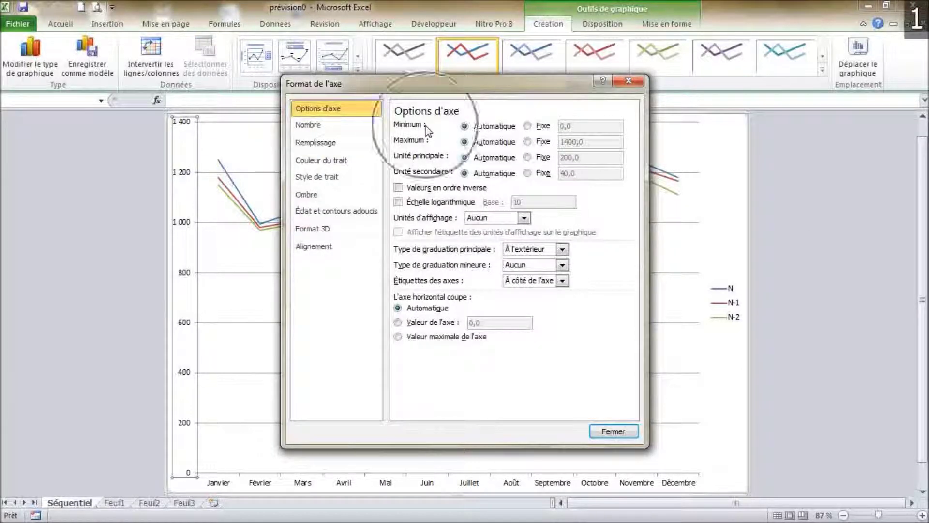
left_click(542, 126)
left_click_drag(577, 127, 545, 127)
type("8")
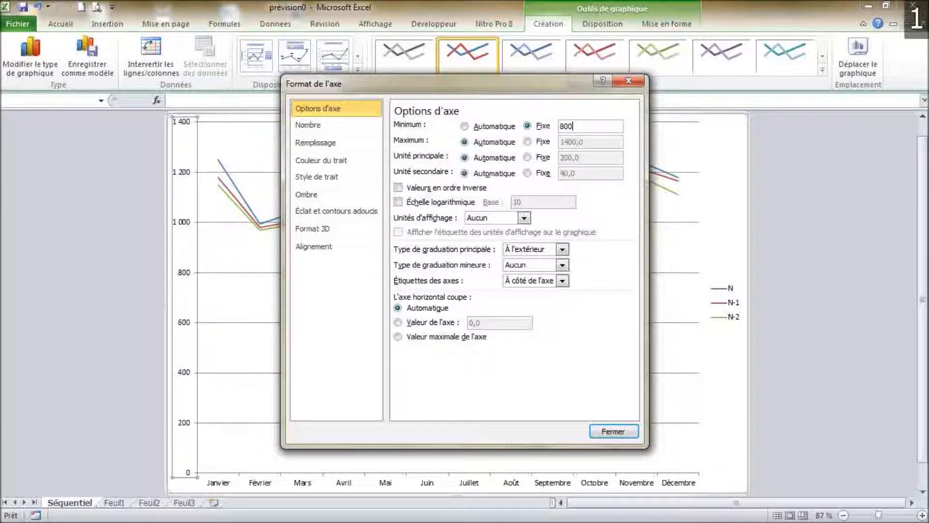
type("00")
left_click(606, 431)
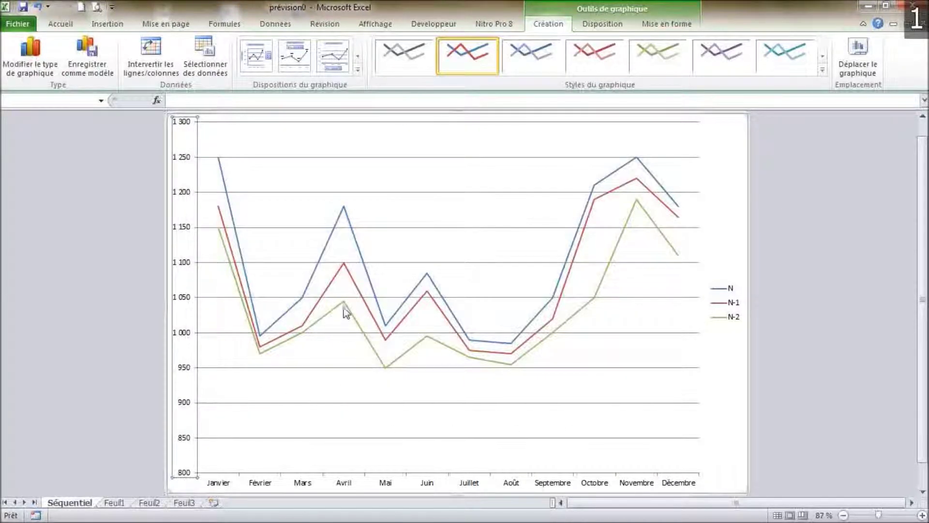
mouse_move(350, 270)
mouse_move(358, 247)
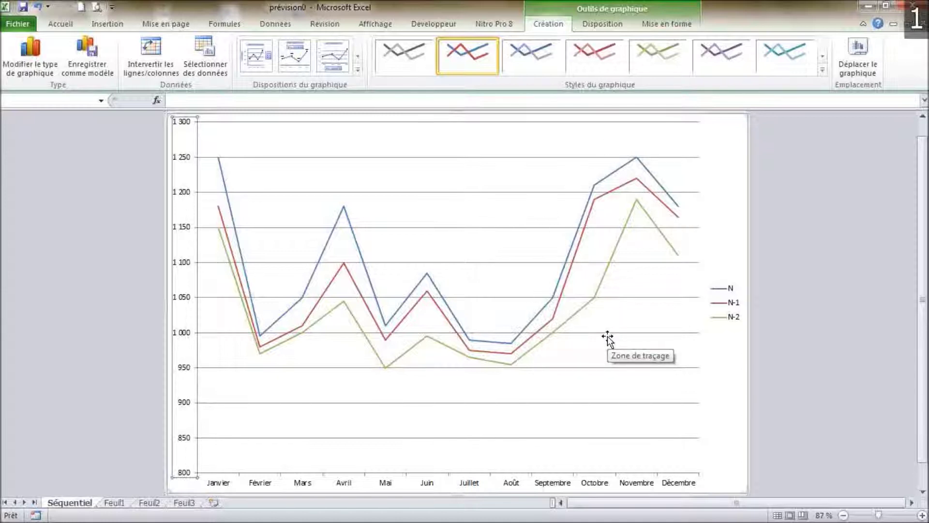
On Feuil1, enter the heading Coefficients in F2 and mensuels in F3.
left_click(115, 503)
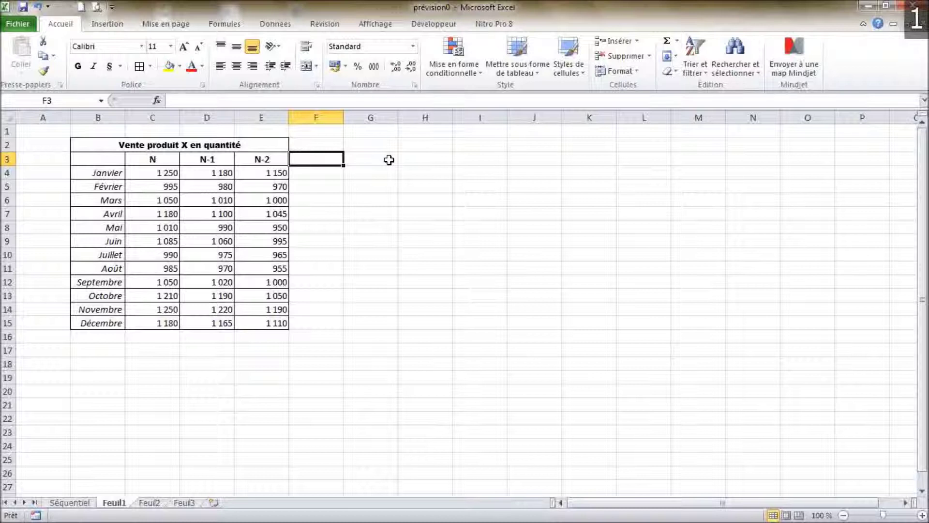
key("Up")
type("C")
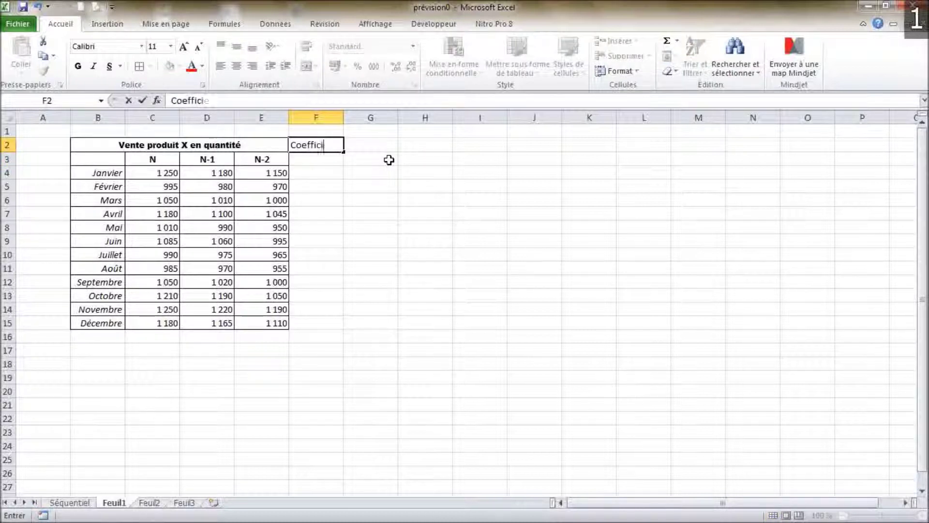
type("oefficients")
key("Return")
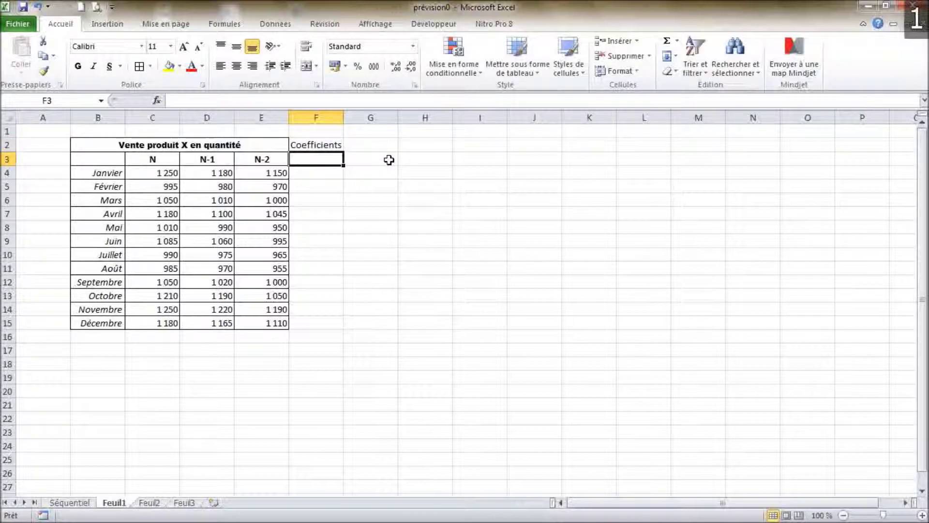
type("mensuels")
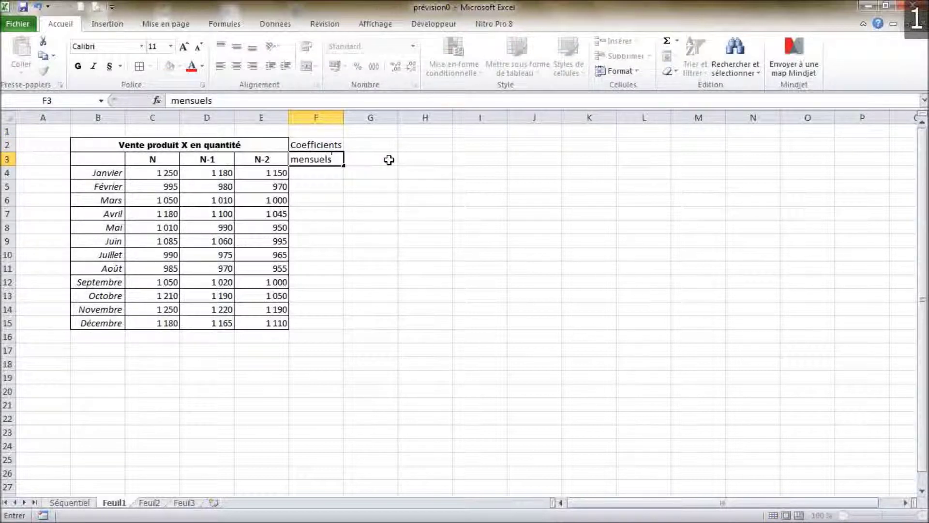
key("Return")
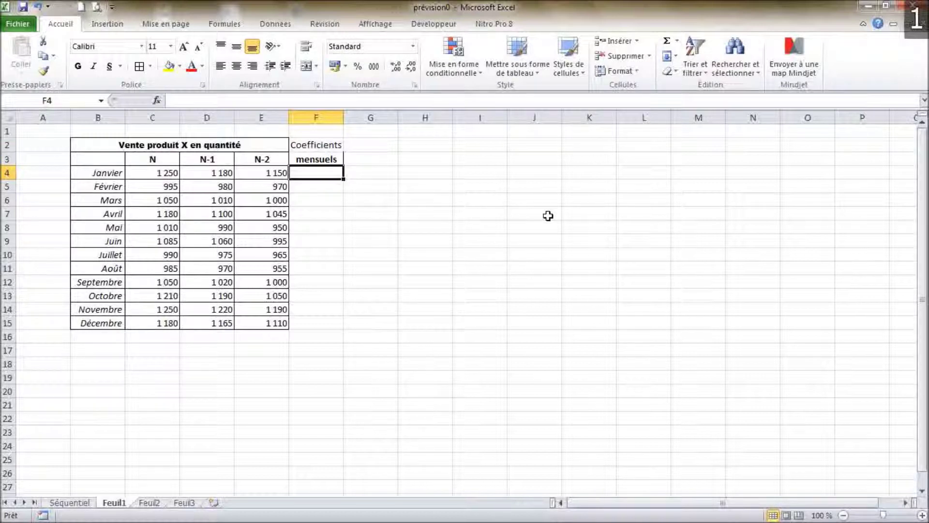
Enter the January coefficient formula =(MOYENNE(C4:E4)/MOYENNE($C$4:$E$15)) in F4.
type("=(moyenne")
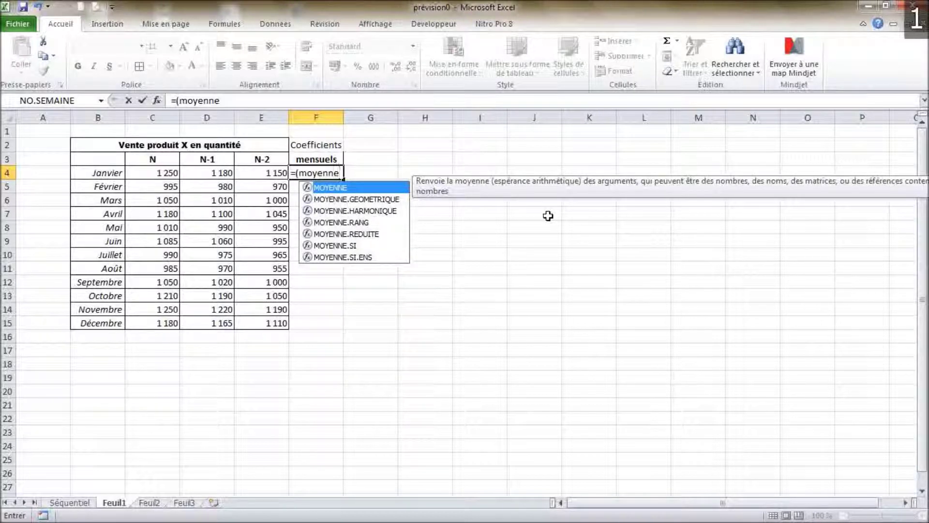
type("(")
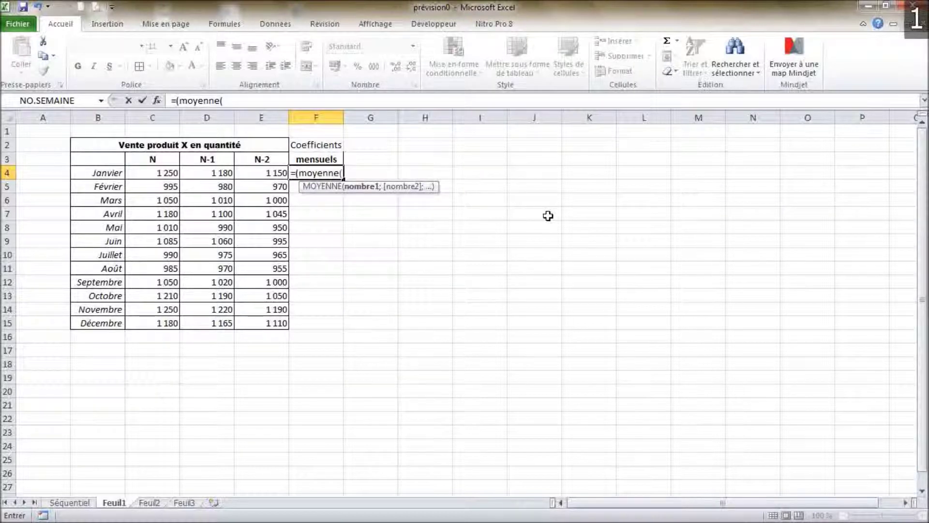
left_click_drag(174, 175, 274, 179)
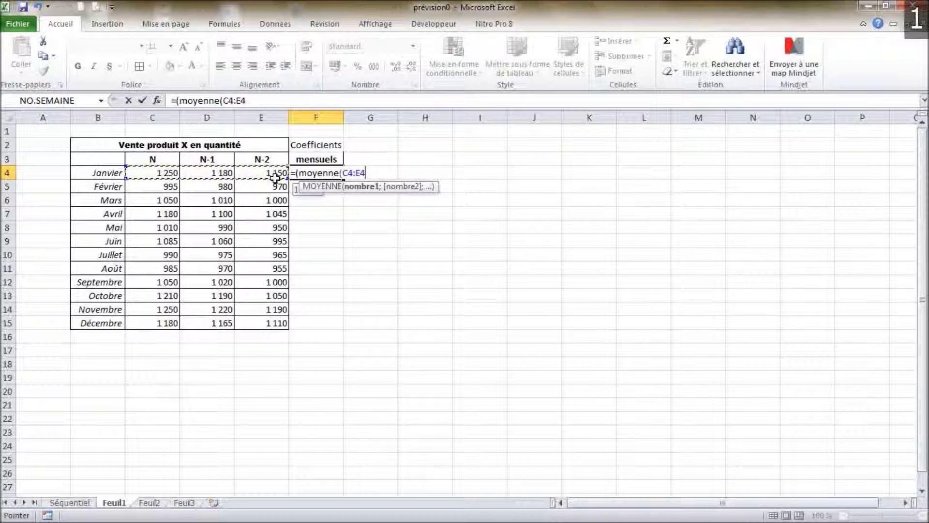
type(")")
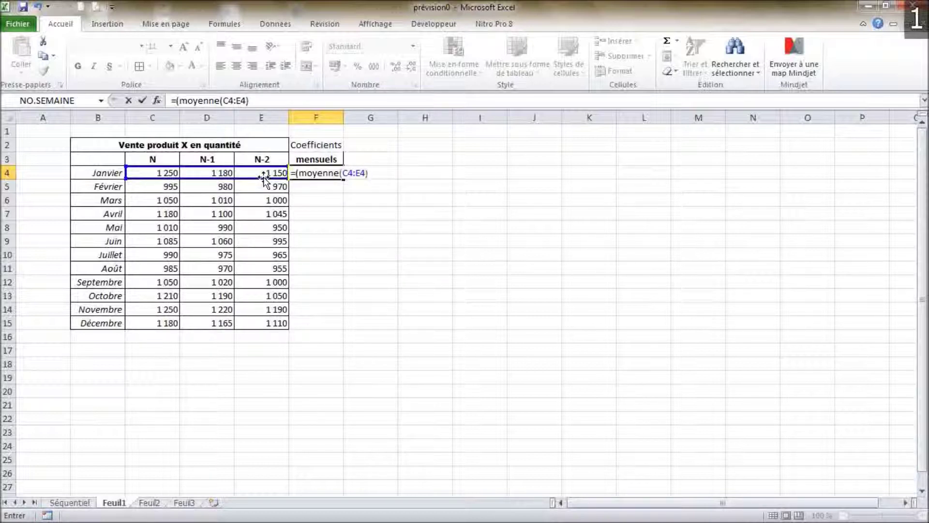
type("/moyenne(")
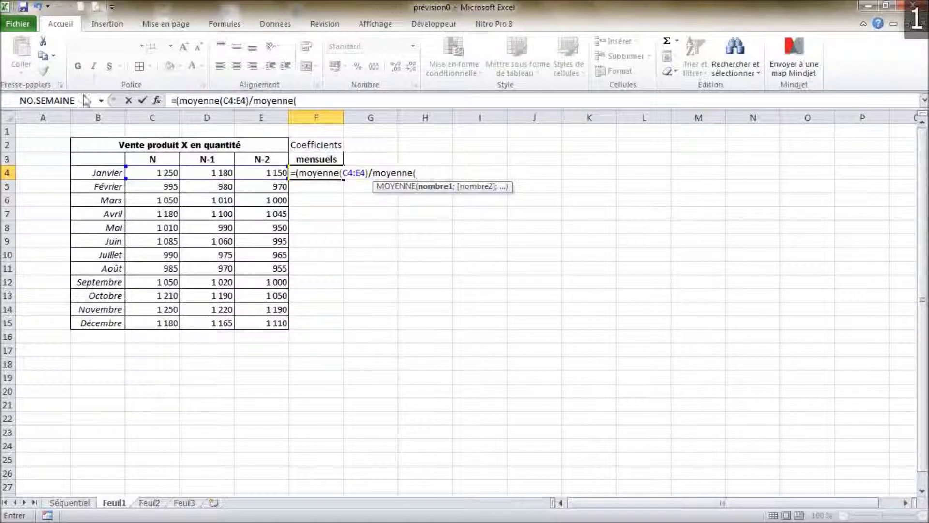
left_click_drag(138, 171, 266, 320)
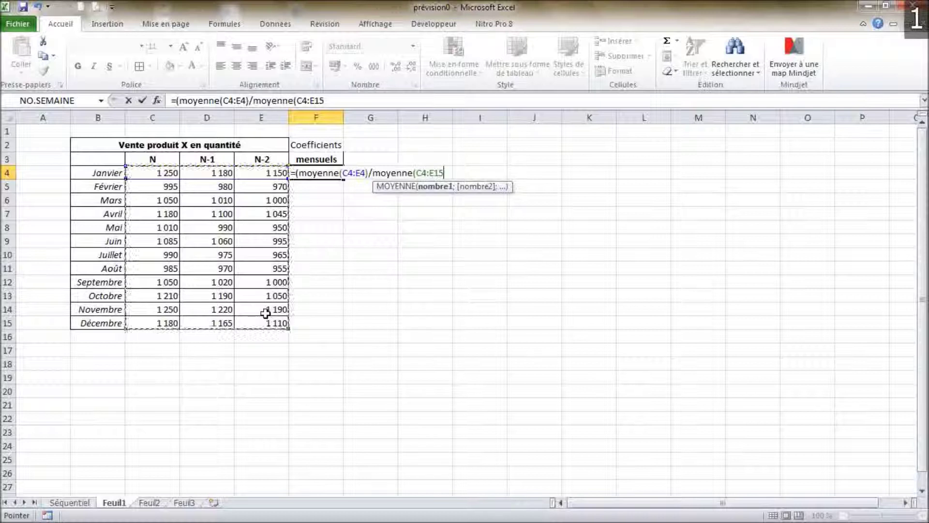
key("F4")
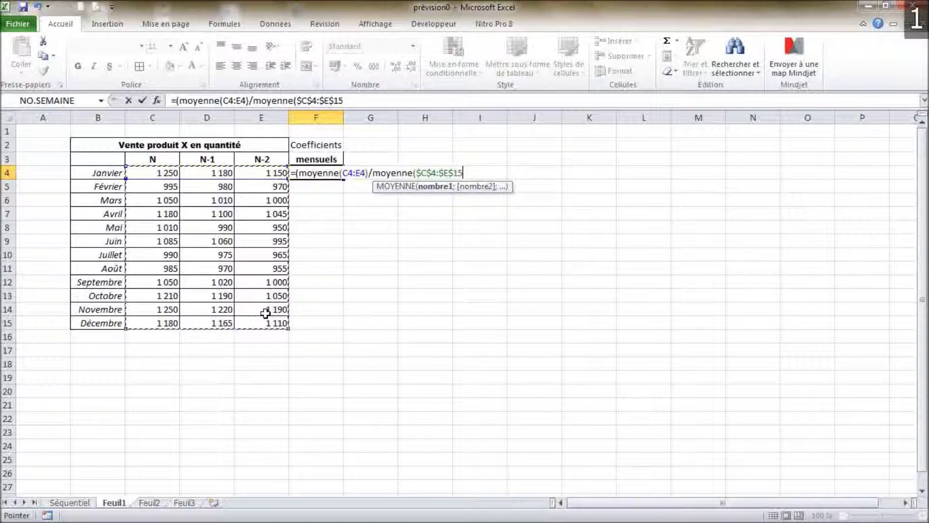
key("Return")
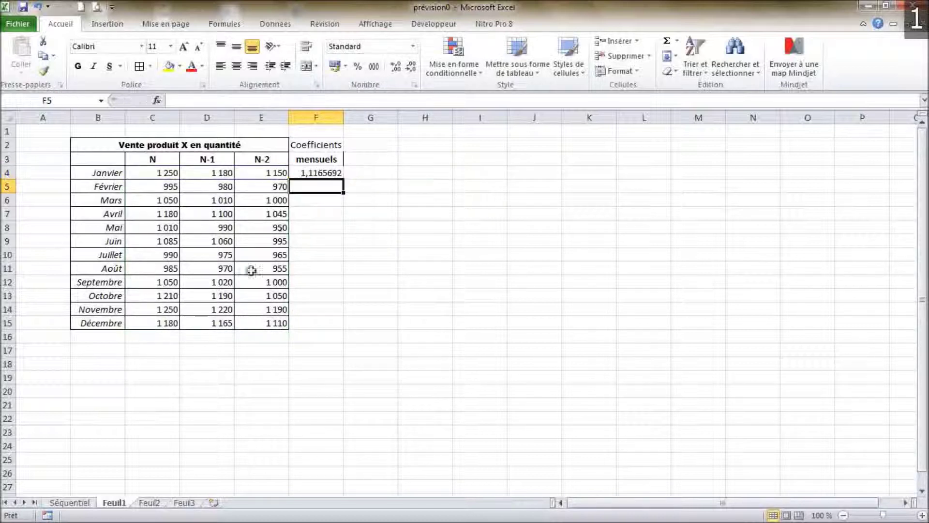
Format F4 as centred with three decimals and fill its formula down through F15.
left_click(320, 173)
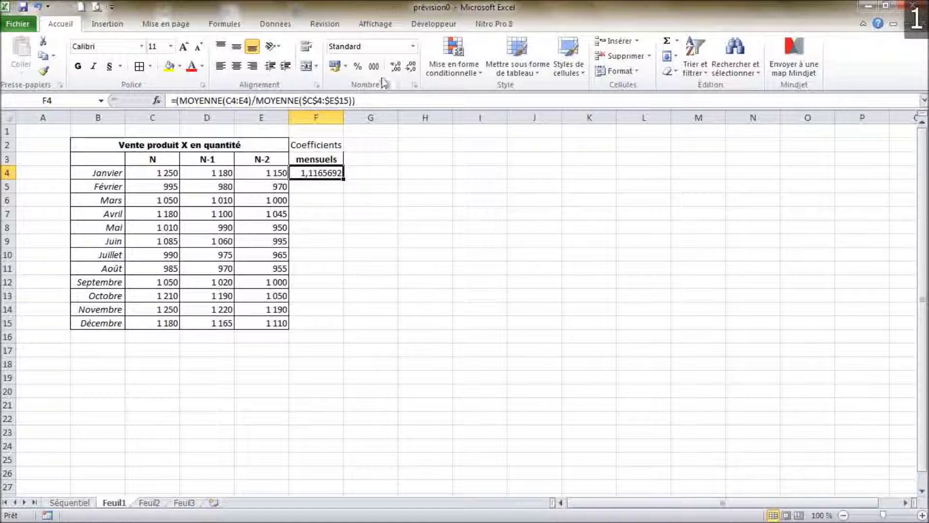
left_click(395, 69)
left_click(410, 68)
left_click(410, 68)
left_click(410, 68)
left_click(410, 69)
left_click(410, 68)
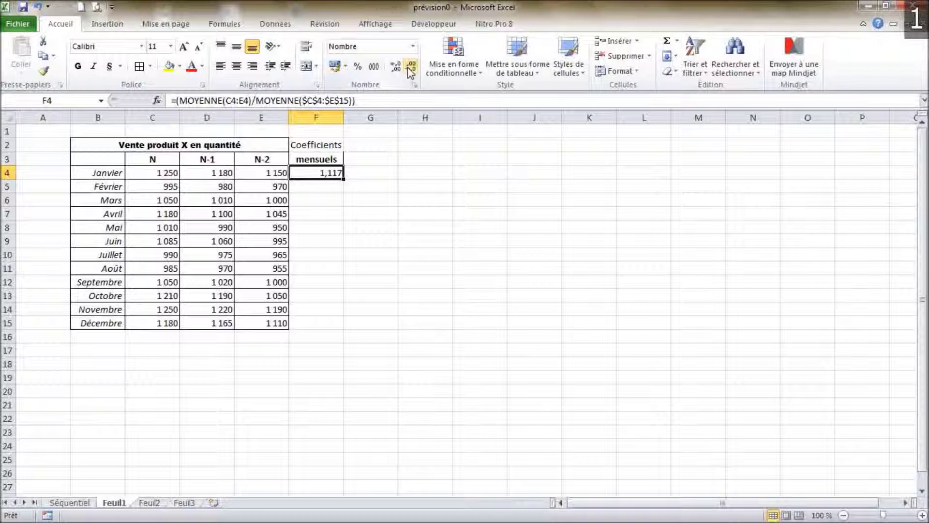
left_click(237, 67)
double_click(343, 179)
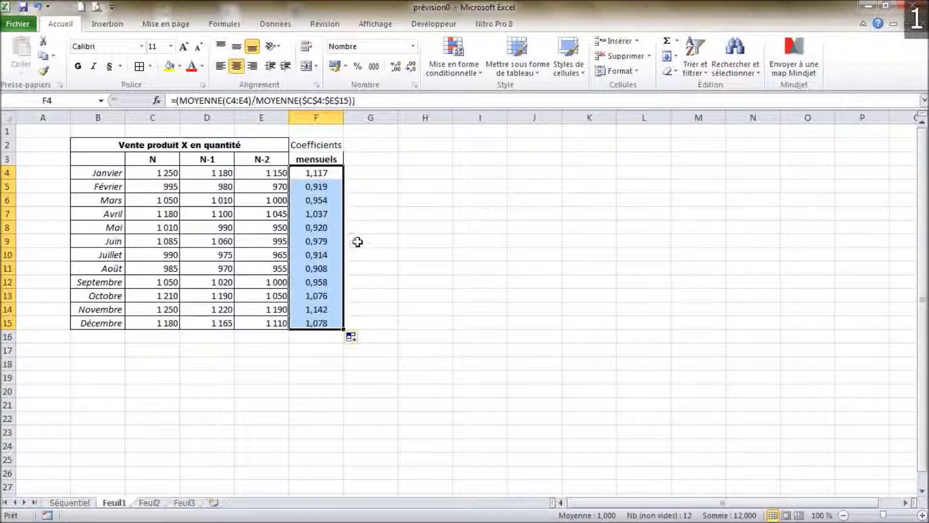
left_click(388, 248)
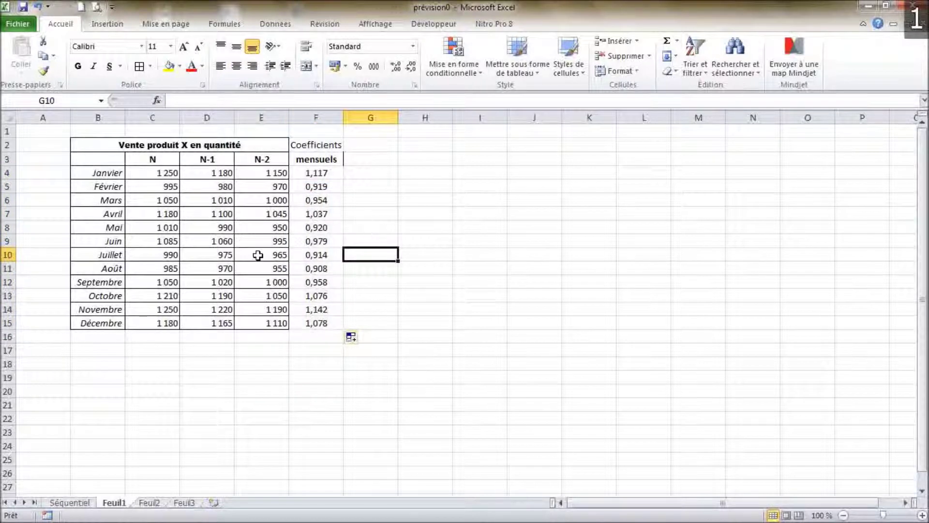
Insert a 2D clustered column chart from the months in B4:B15 and the coefficients in F4:F15.
left_click_drag(106, 174, 111, 326)
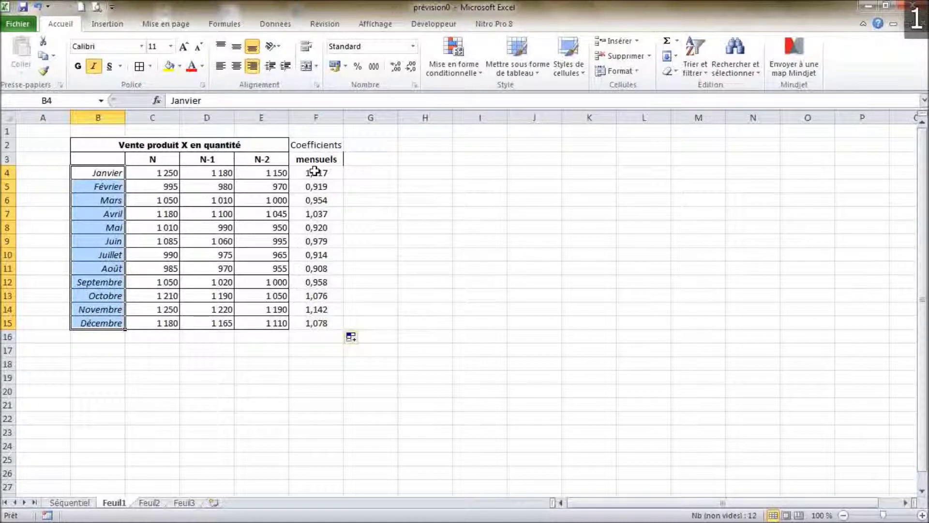
left_click_drag(314, 172, 317, 322)
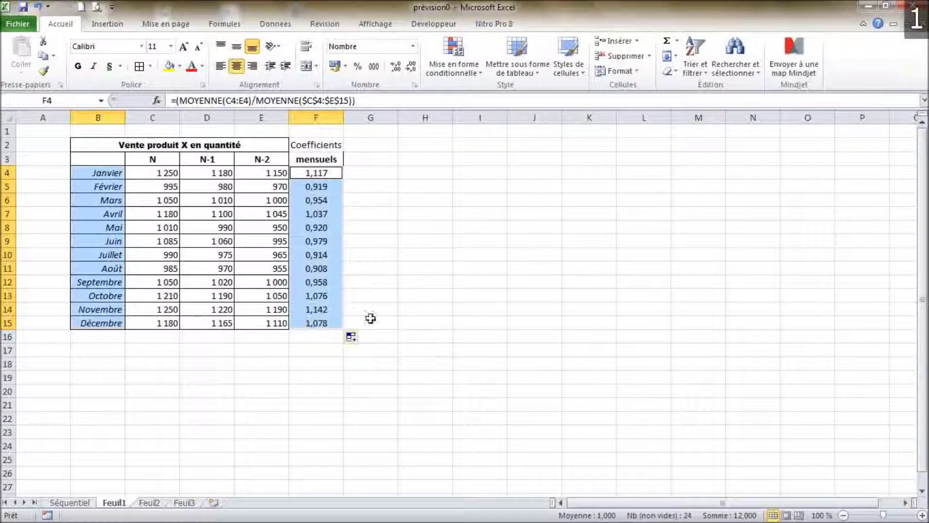
left_click(108, 23)
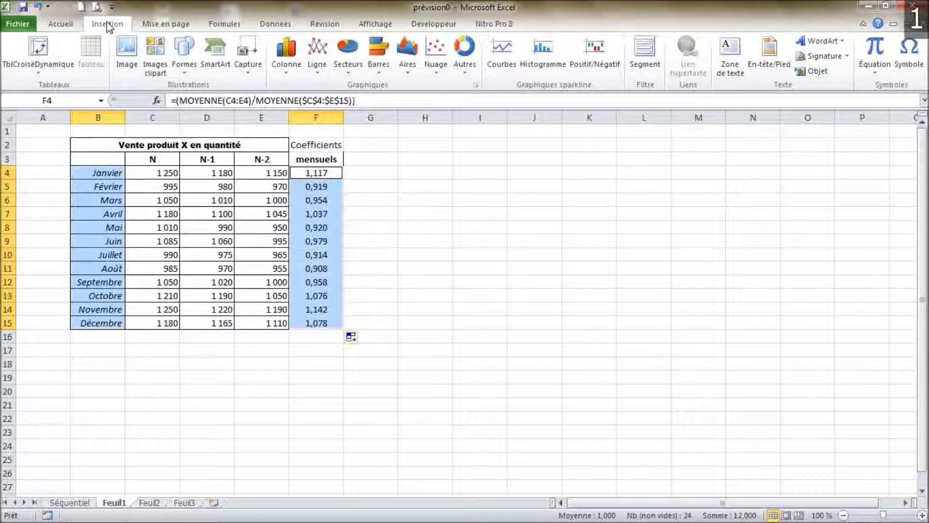
left_click(291, 61)
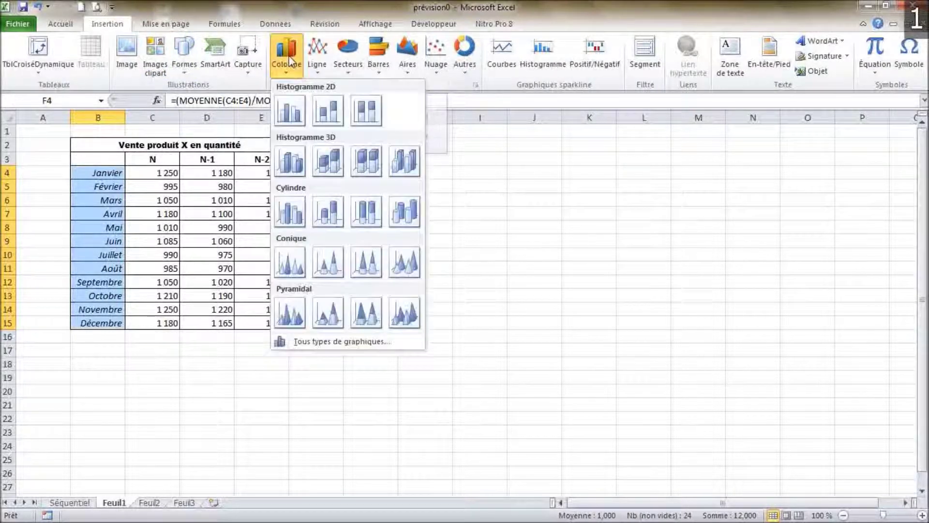
left_click(290, 112)
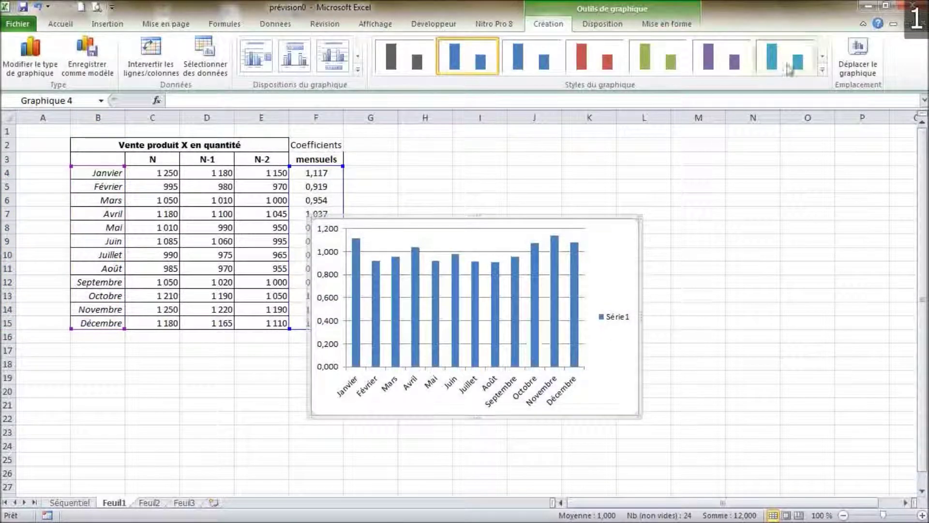
Move the coefficient column chart to a new sheet named Coefficients mensuels.
left_click(859, 57)
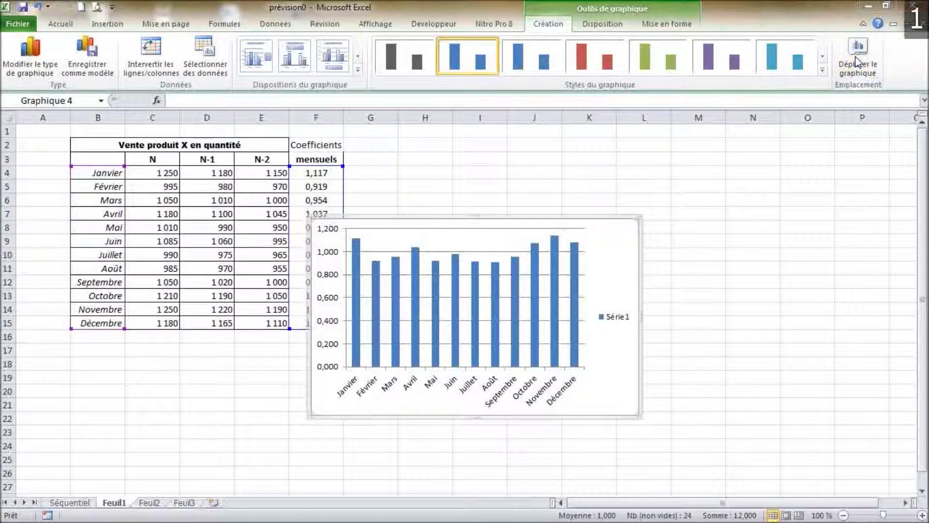
left_click(169, 259)
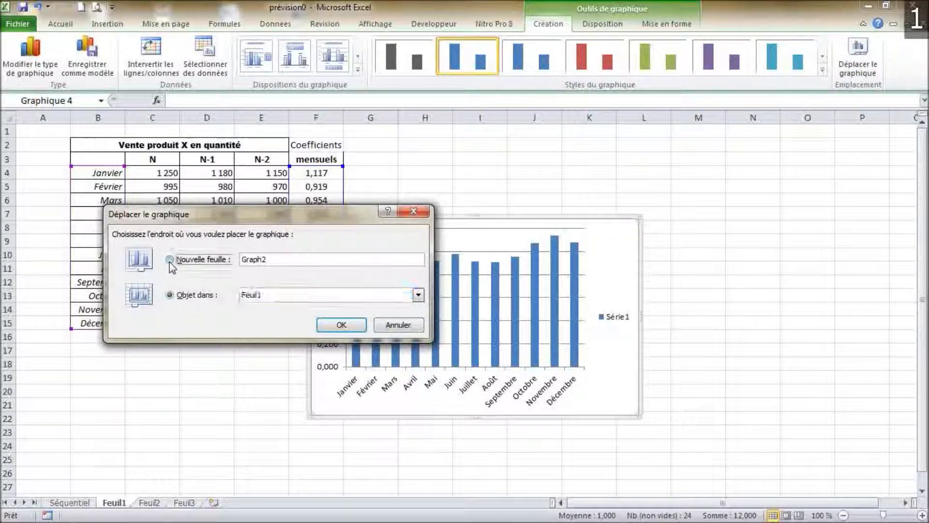
type("Coefficient mensuel")
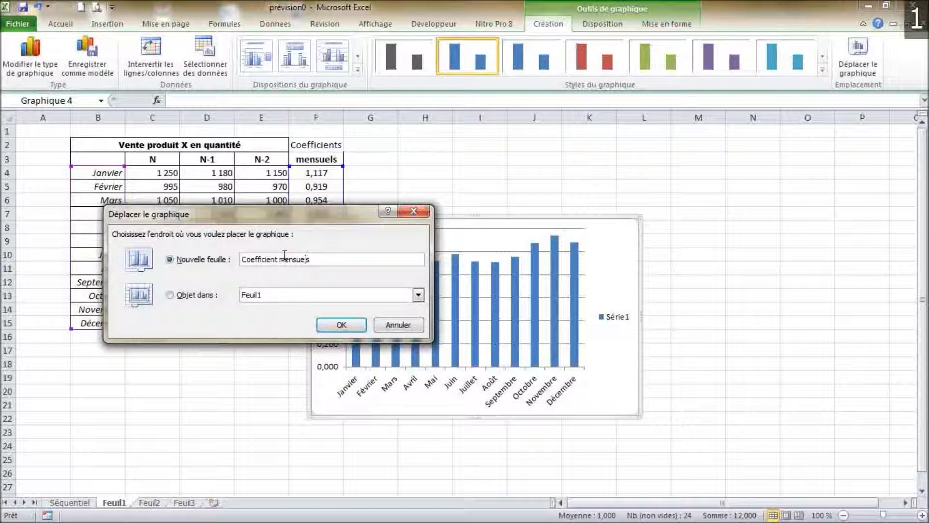
type("s")
left_click(341, 325)
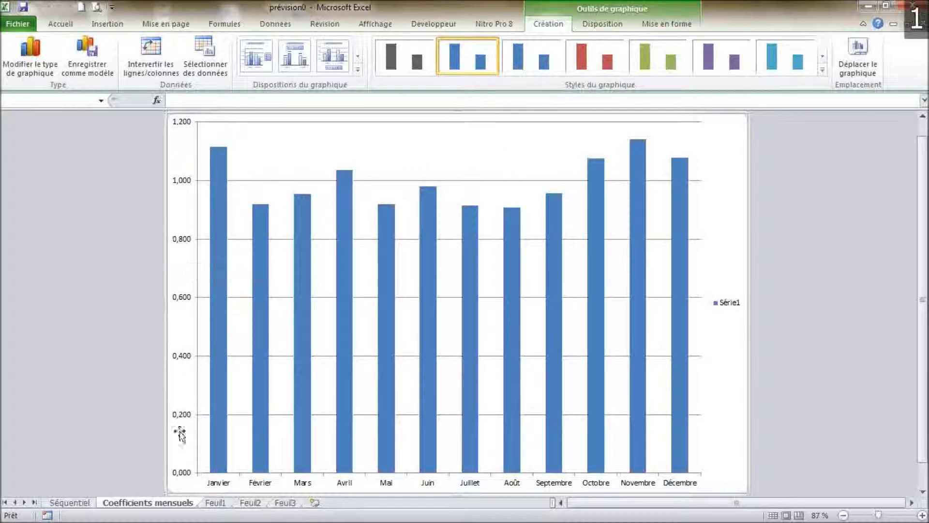
Fix the vertical axis minimum at 0,8 and make the horizontal axis cross it at the value 1.
left_click(181, 304)
right_click(178, 237)
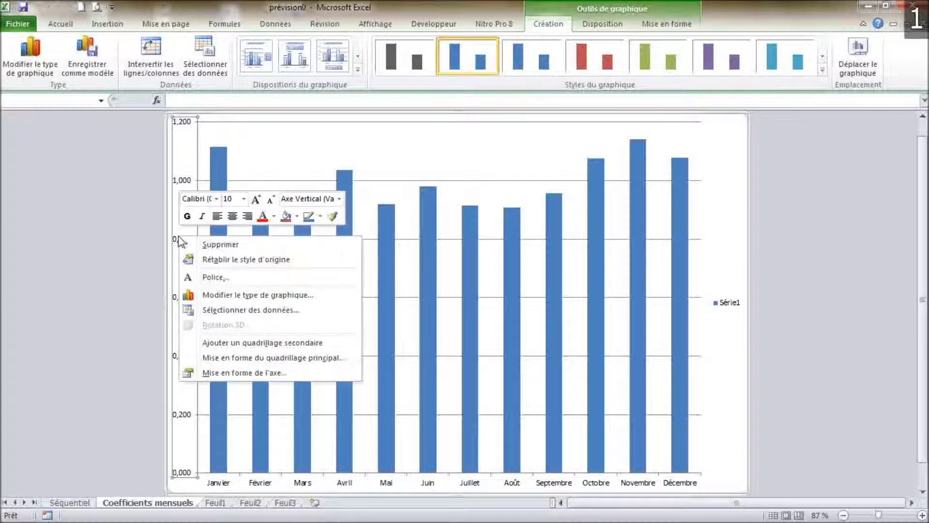
left_click(263, 373)
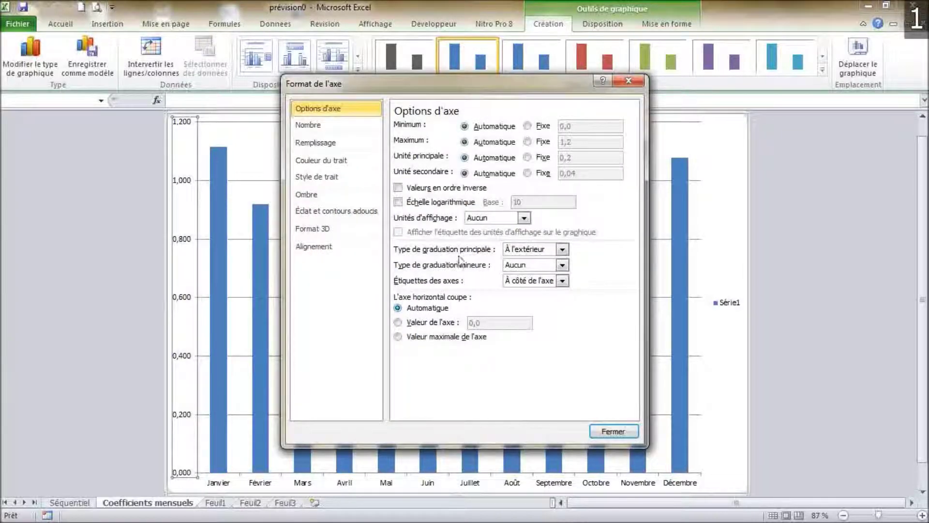
left_click(527, 126)
left_click(588, 127)
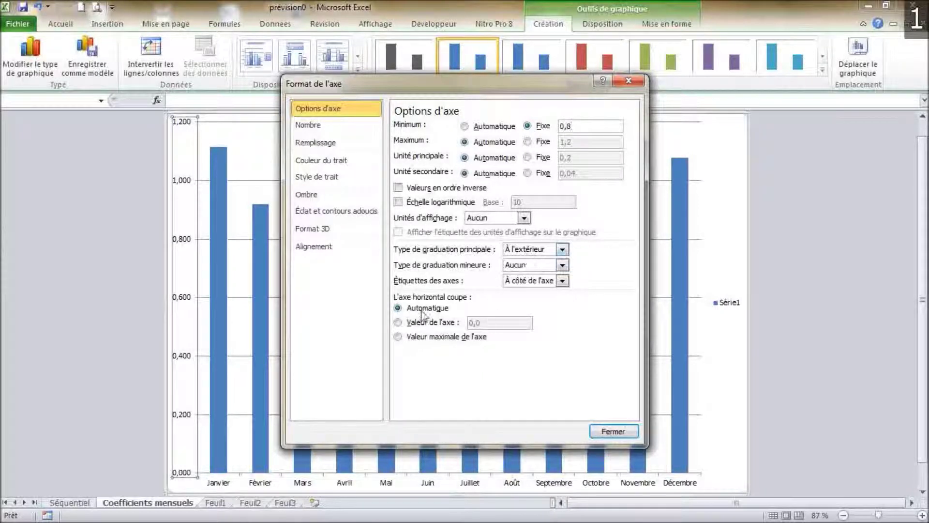
left_click(398, 322)
left_click_drag(508, 323, 431, 320)
type("1")
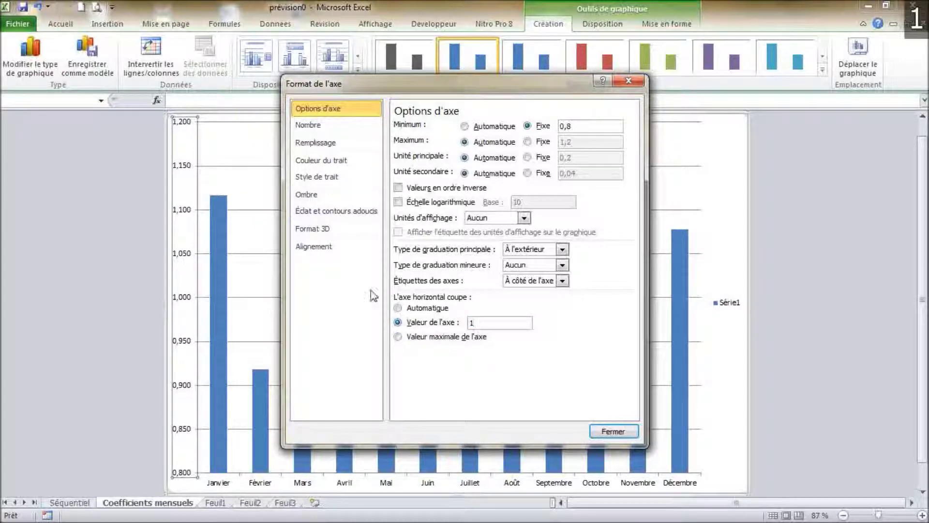
left_click(613, 431)
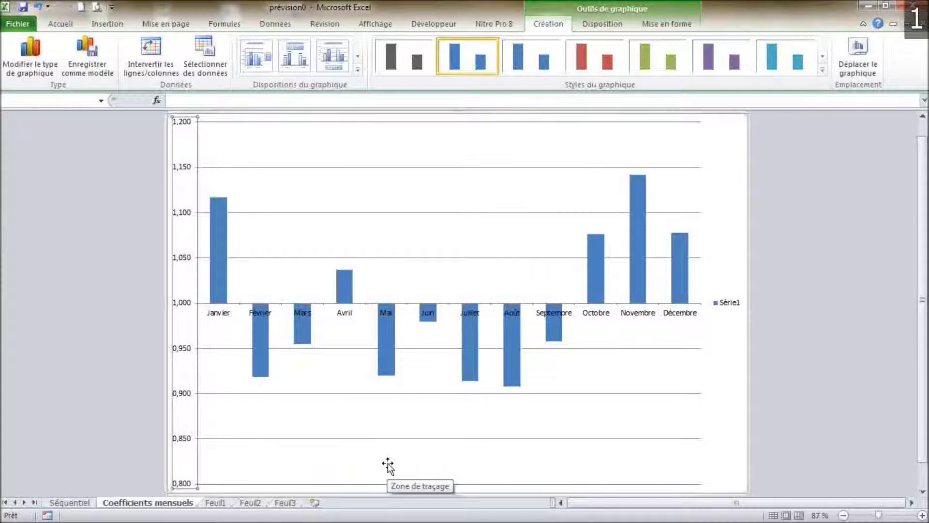
Set the axis label position of the horizontal month axis to Haut.
right_click(348, 314)
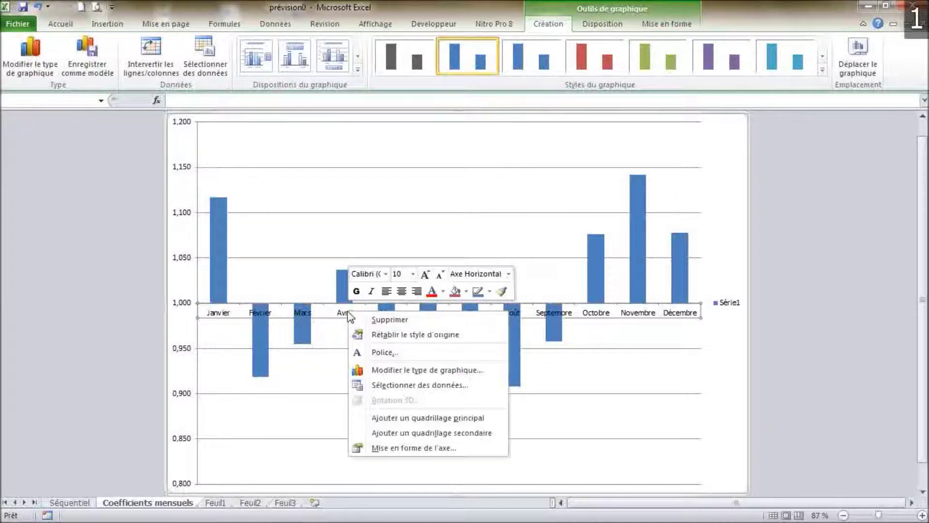
left_click(416, 448)
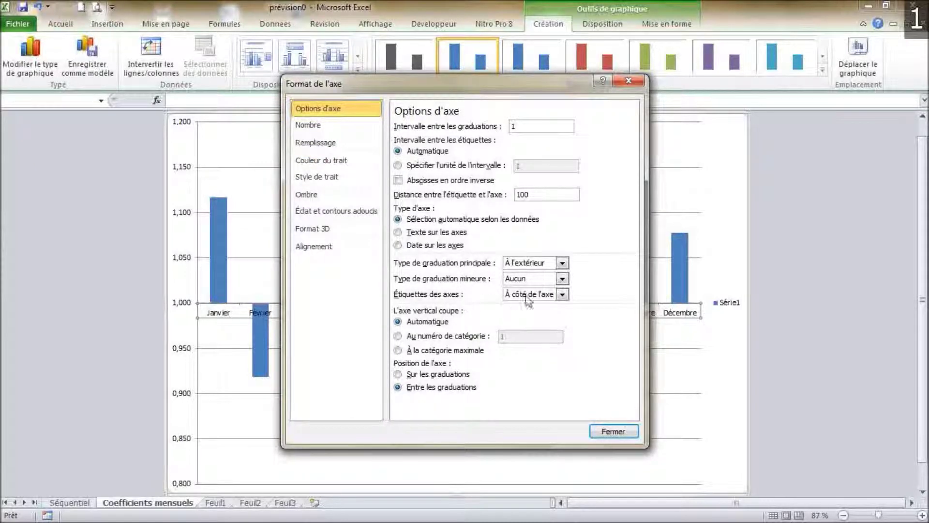
left_click(563, 294)
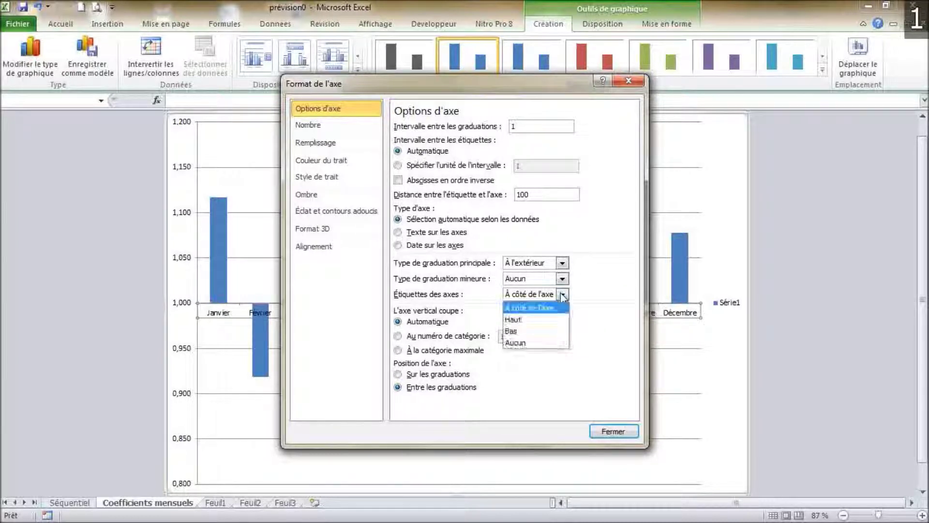
left_click(547, 319)
left_click(614, 431)
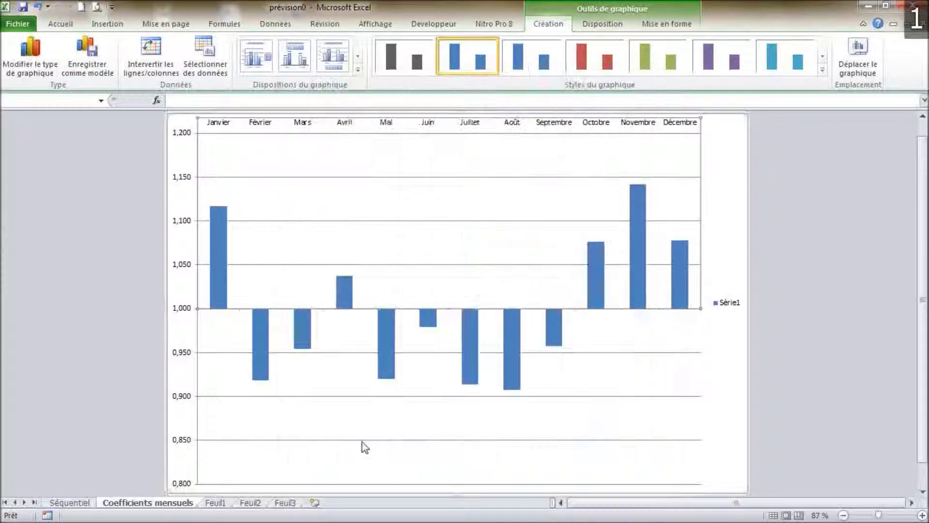
Widen the chart's columns by reducing the data series gap width to 24 %.
left_click(220, 249)
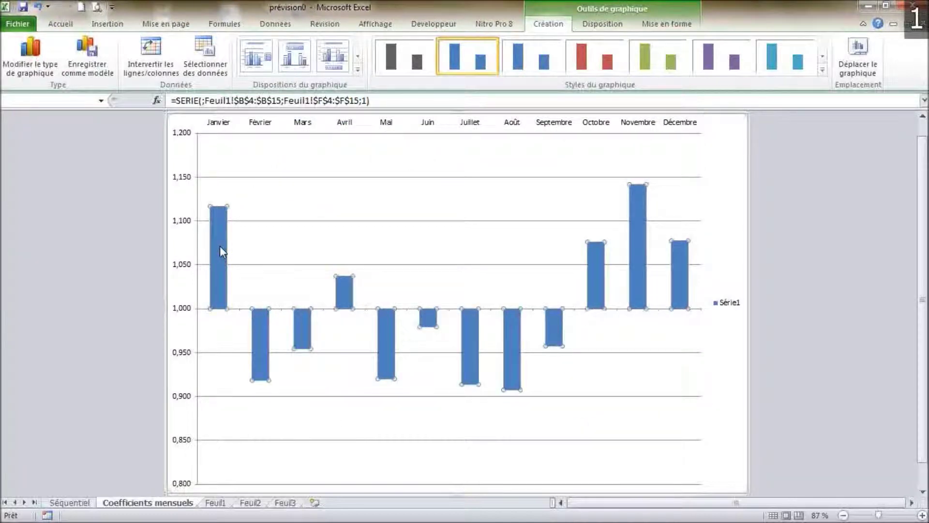
right_click(220, 246)
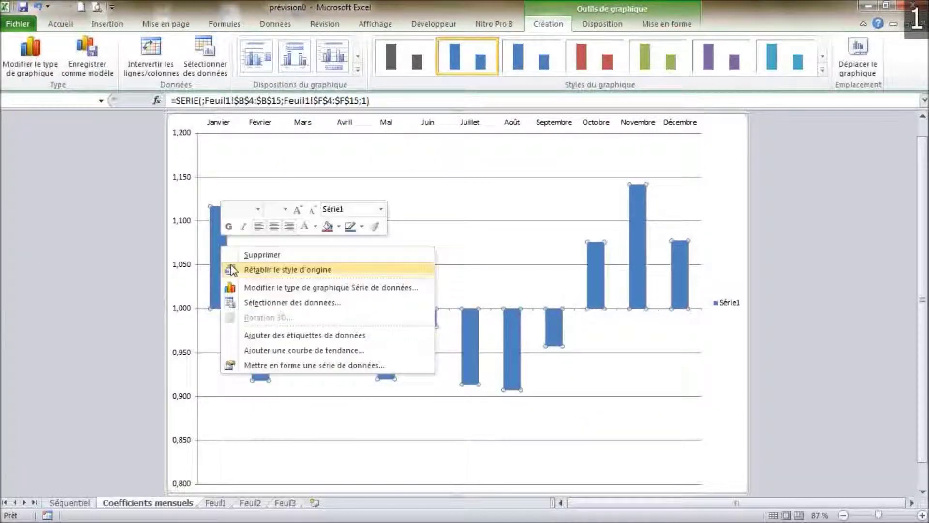
left_click(288, 365)
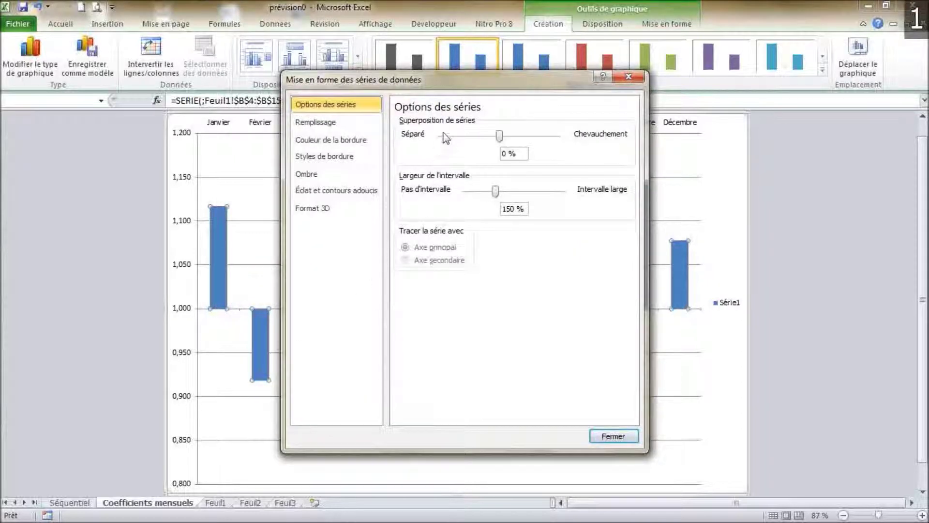
left_click_drag(495, 191, 472, 191)
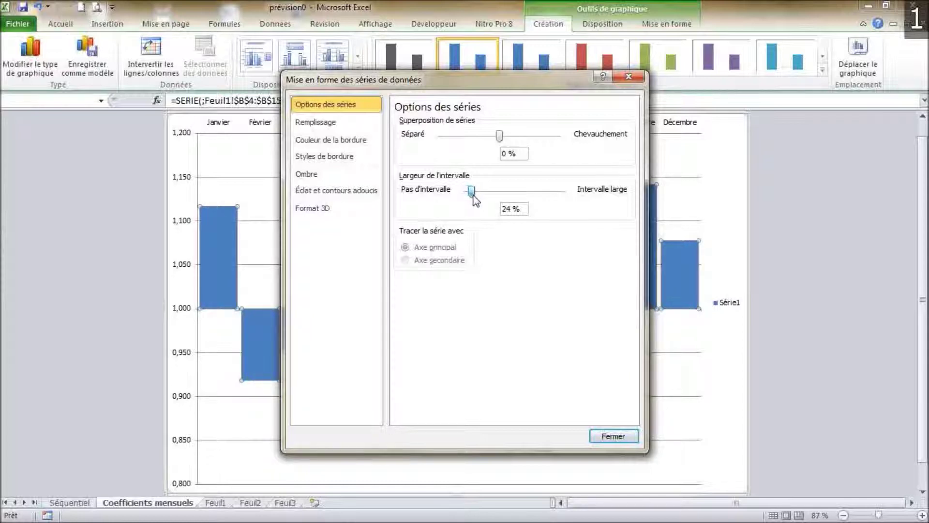
left_click(609, 437)
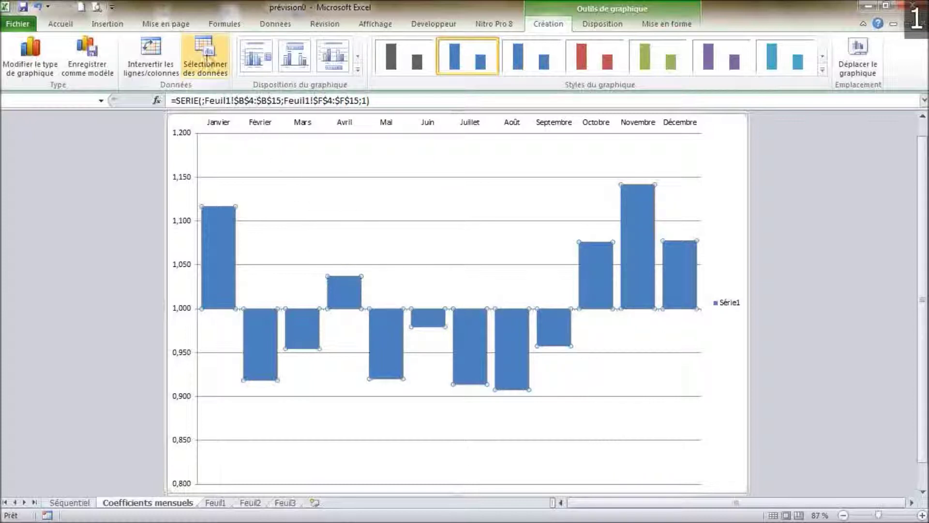
Add data labels to the coefficient columns with the Bord extérieur placement.
left_click(597, 25)
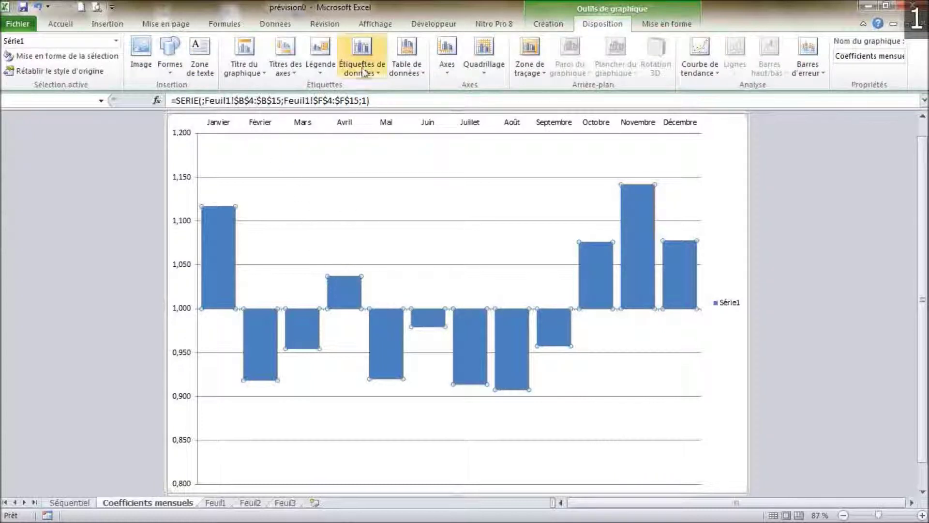
left_click(365, 67)
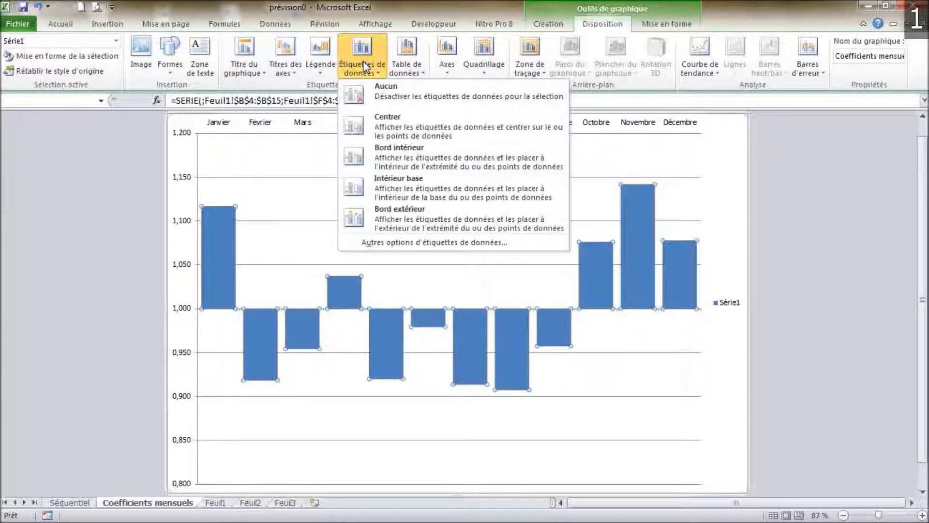
left_click(396, 219)
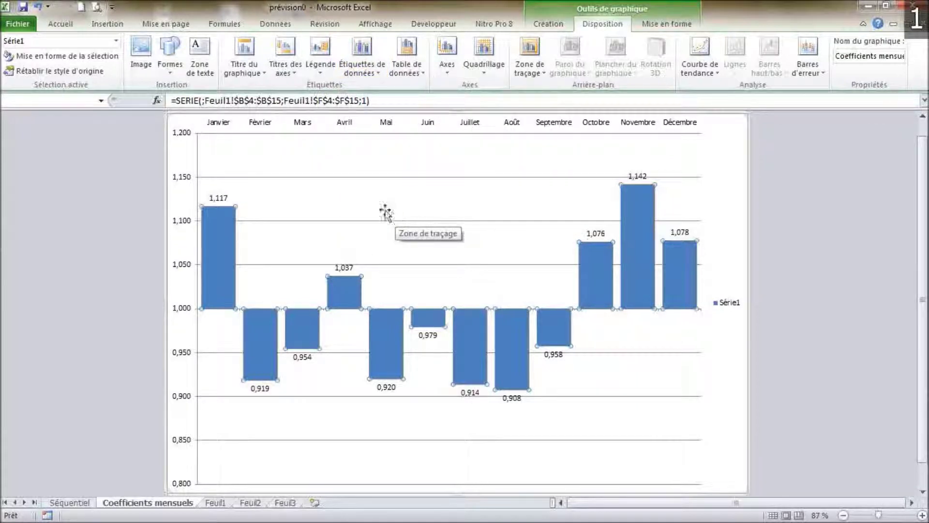
Format all the data labels with font size 14 and a white fill.
left_click(221, 199)
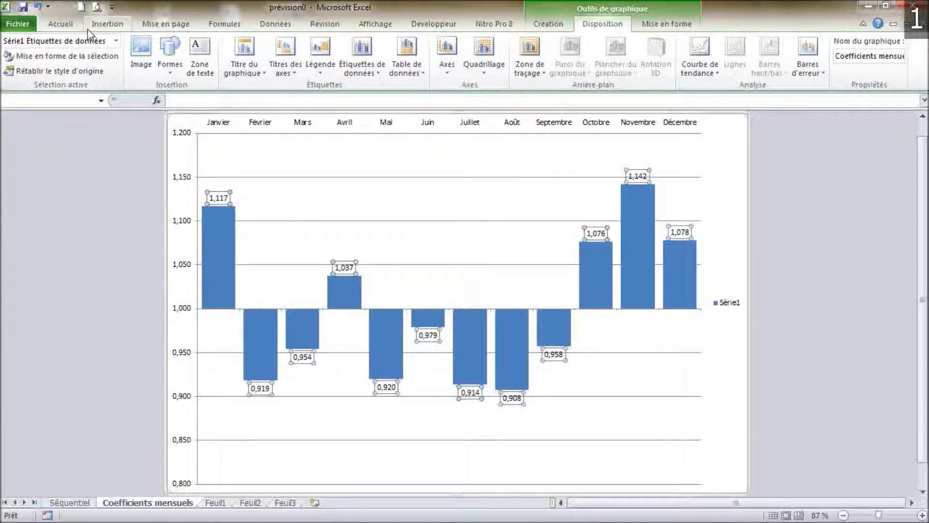
left_click(61, 24)
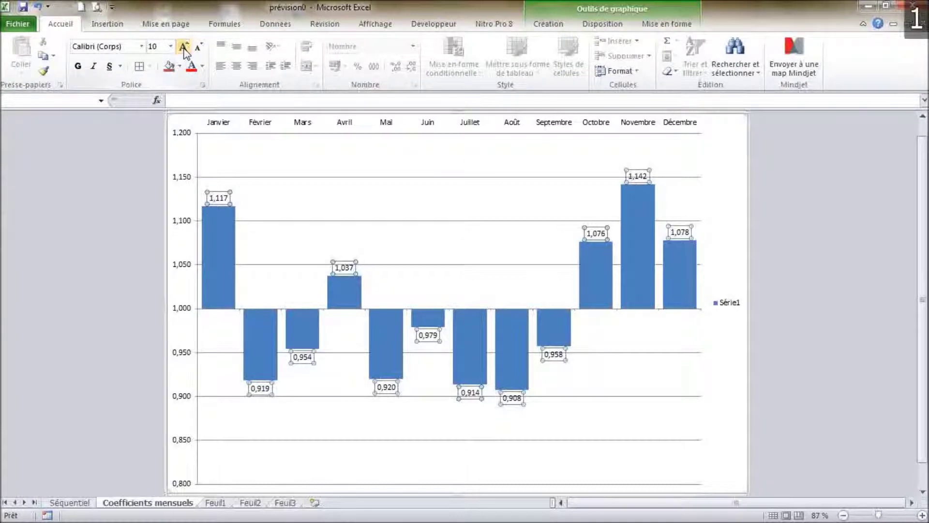
left_click(184, 47)
left_click(184, 47)
left_click(184, 47)
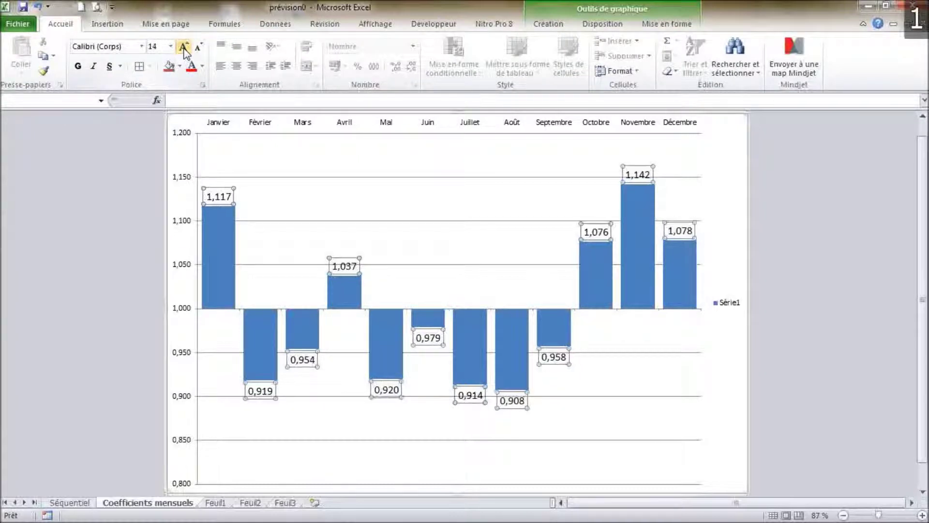
left_click(180, 66)
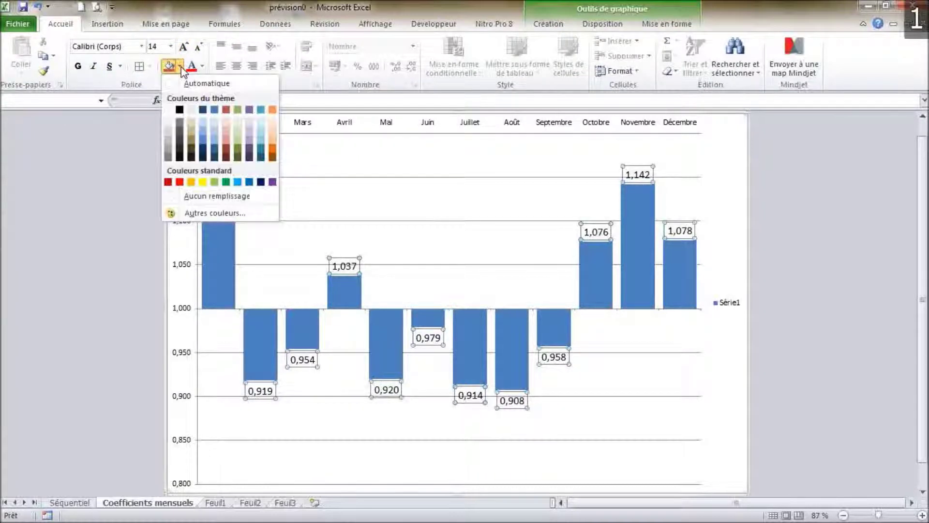
left_click(168, 111)
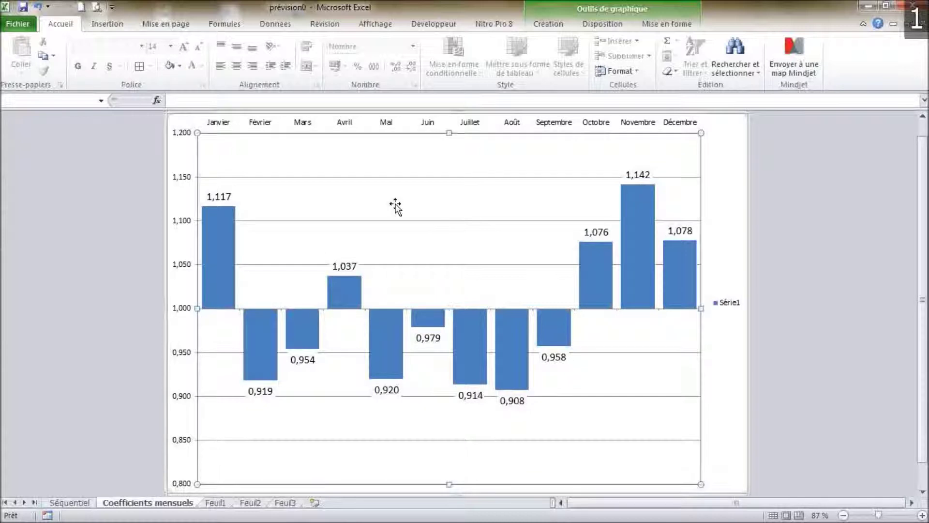
Set the fill of the chart's plot area to Aucun remplissage.
right_click(395, 205)
left_click(438, 293)
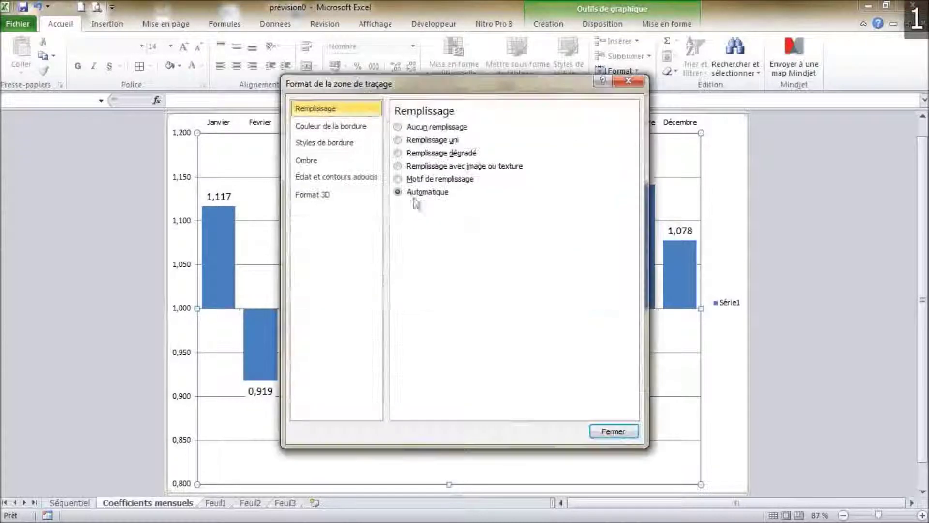
left_click(398, 126)
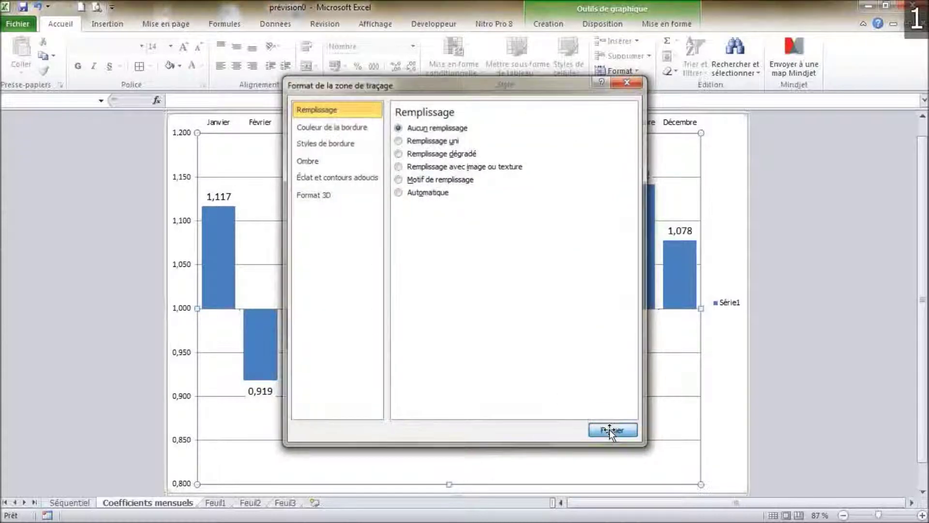
left_click(613, 430)
Set the fill of the whole chart area to Aucun remplissage.
right_click(728, 197)
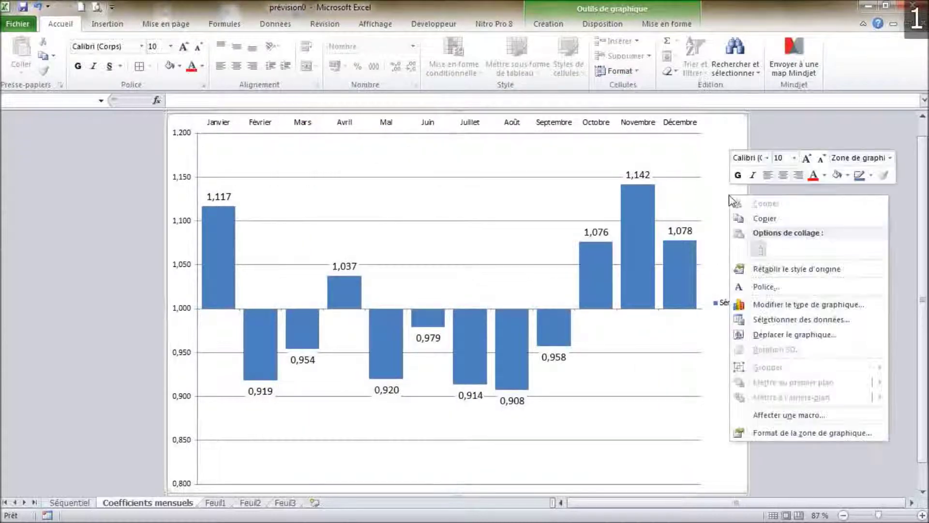
left_click(796, 433)
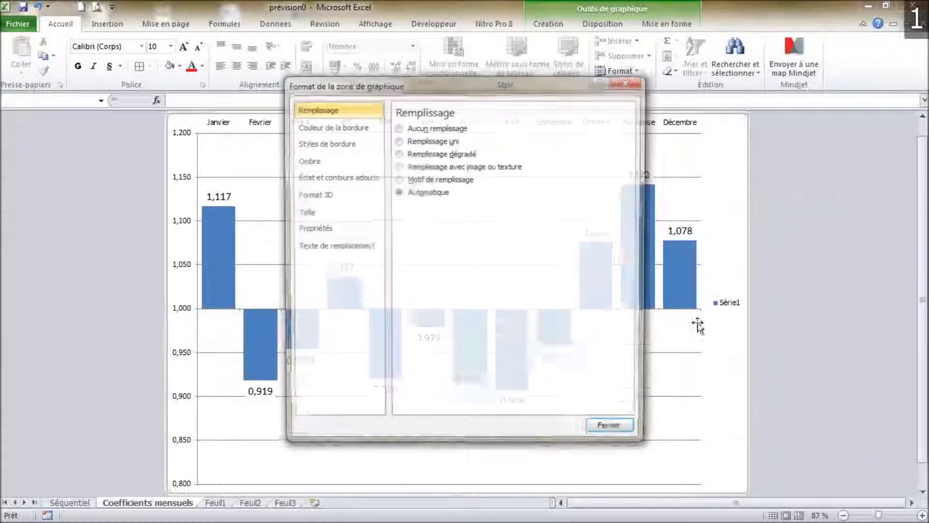
left_click(436, 127)
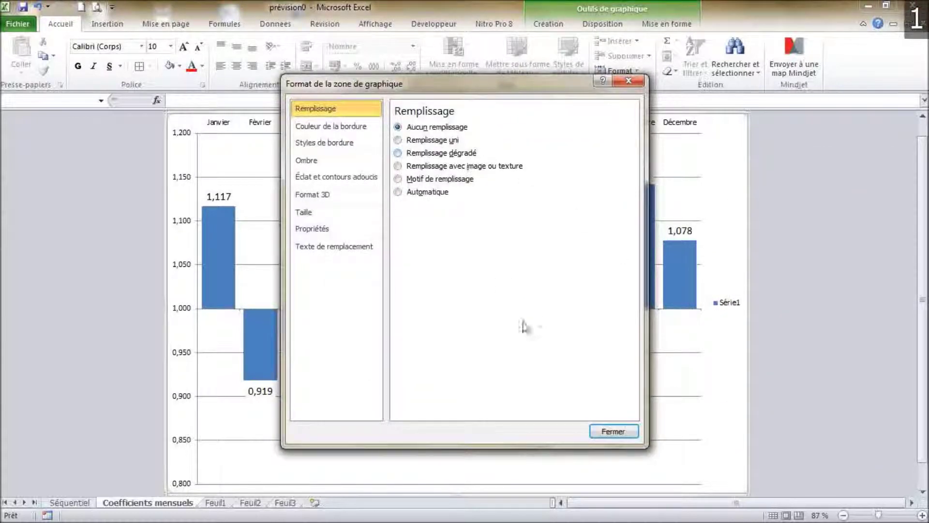
left_click(613, 431)
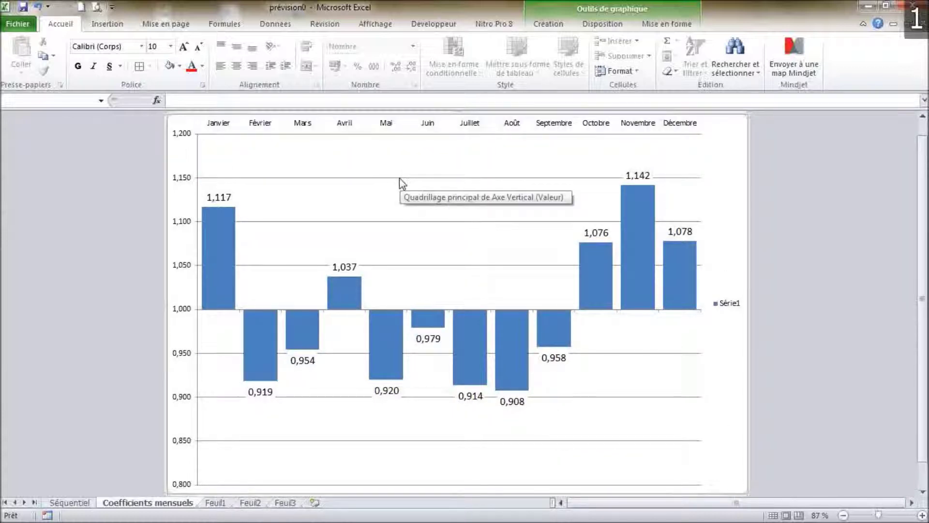
Delete the vertical value axis and display the major vertical gridlines (Quadrillage principal) on the chart.
left_click(181, 181)
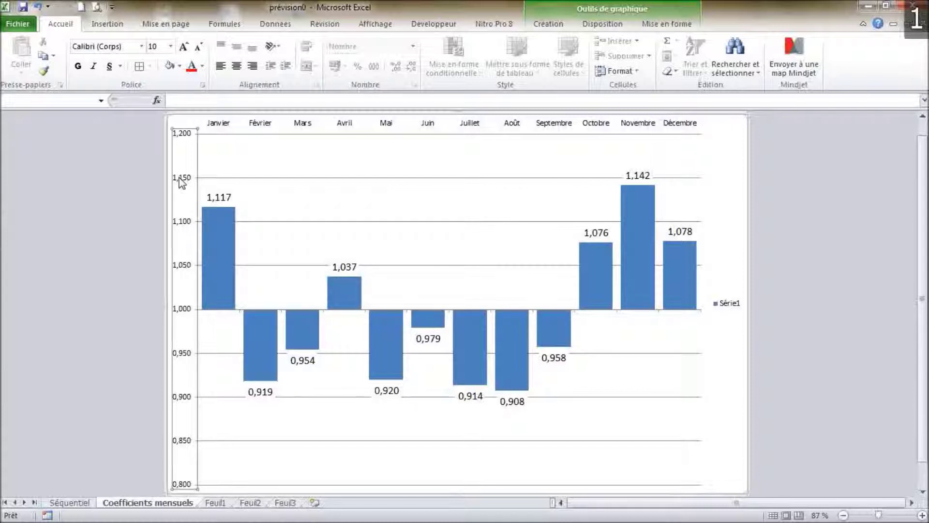
key("Delete")
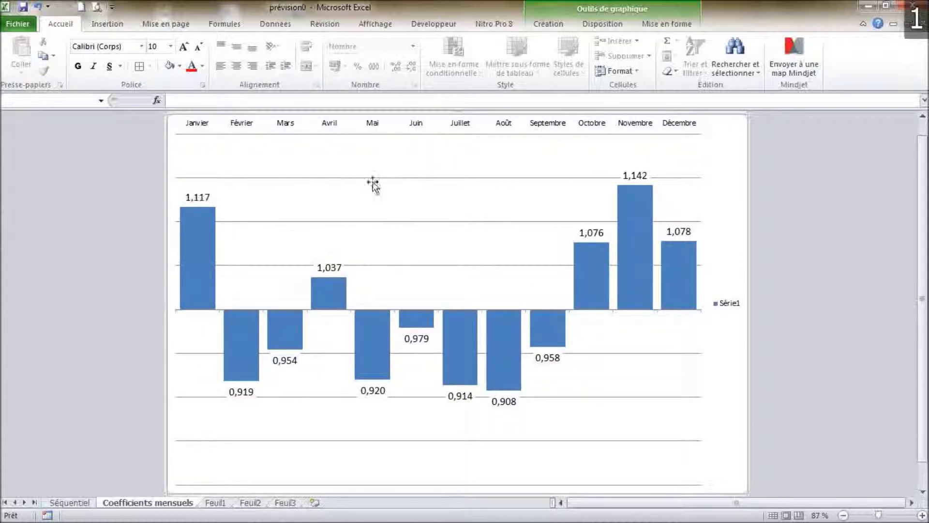
left_click(596, 29)
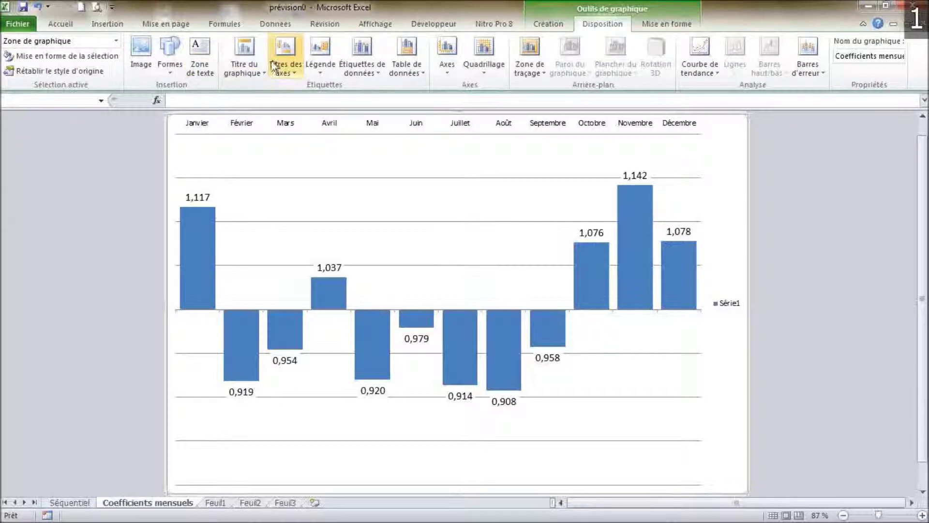
left_click(554, 24)
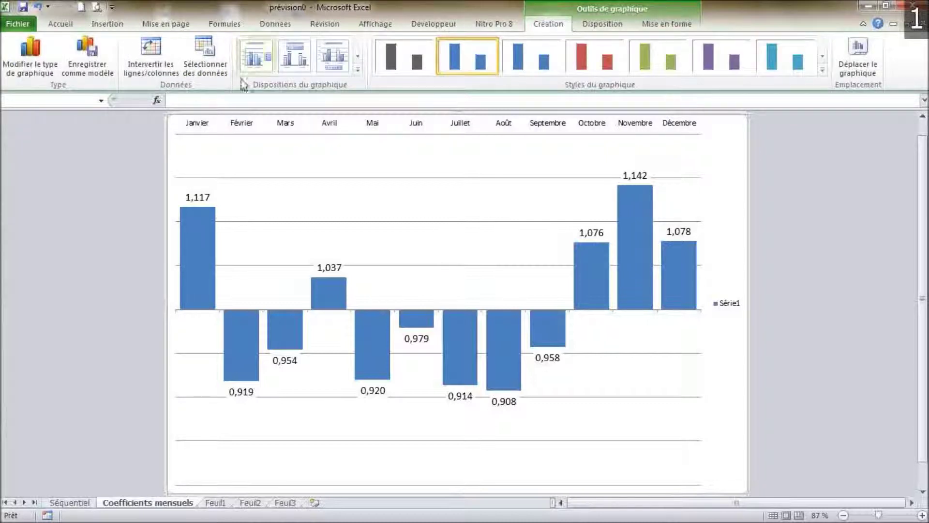
left_click(602, 25)
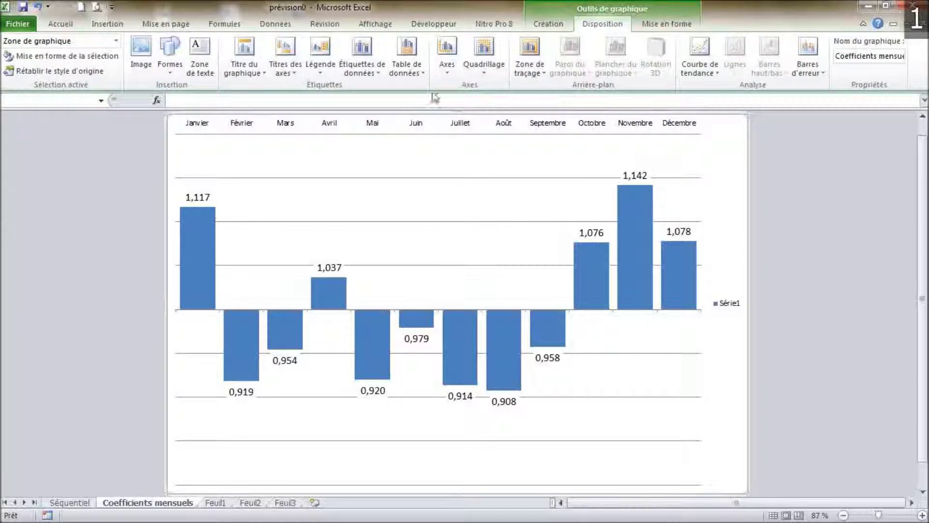
left_click(491, 73)
mouse_move(590, 103)
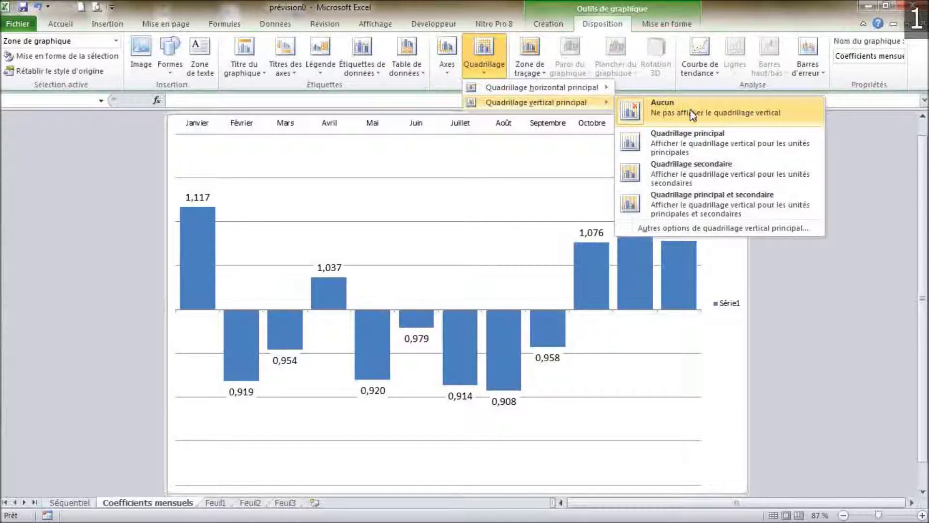
left_click(681, 140)
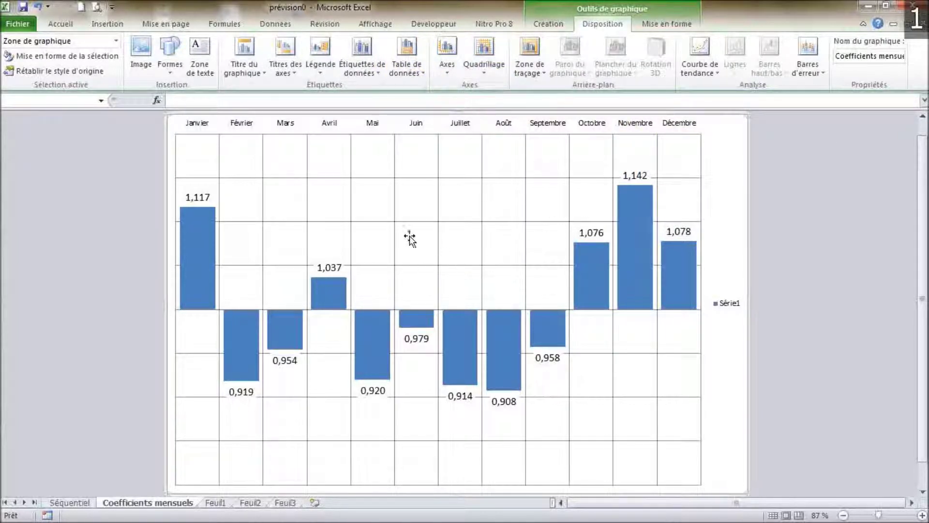
Delete the horizontal gridlines and the legend from the monthly coefficients chart.
left_click(380, 222)
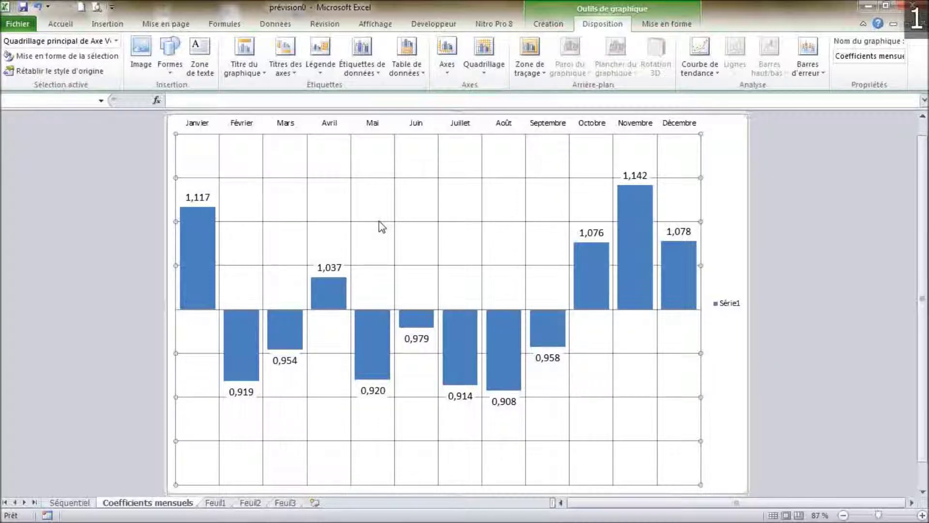
key("Delete")
scroll(381, 226, "down", 1)
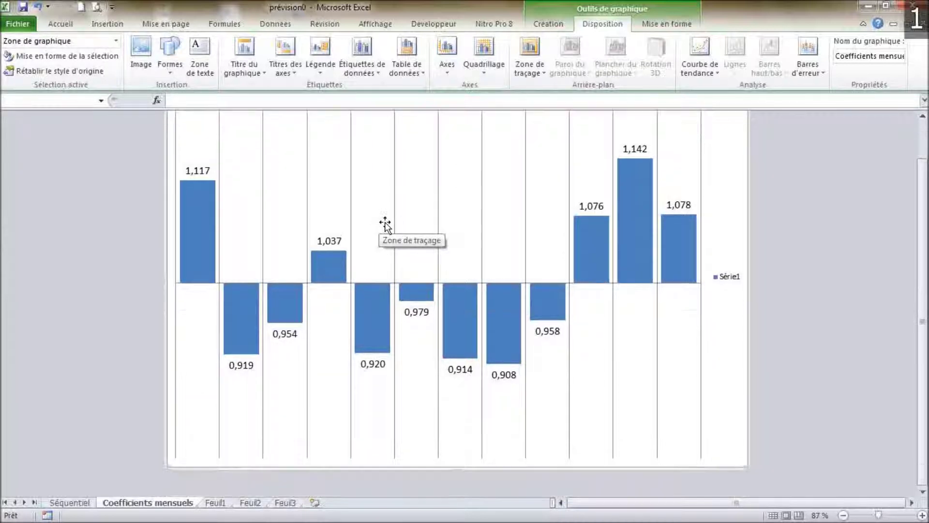
scroll(385, 223, "up", 1)
left_click(732, 305)
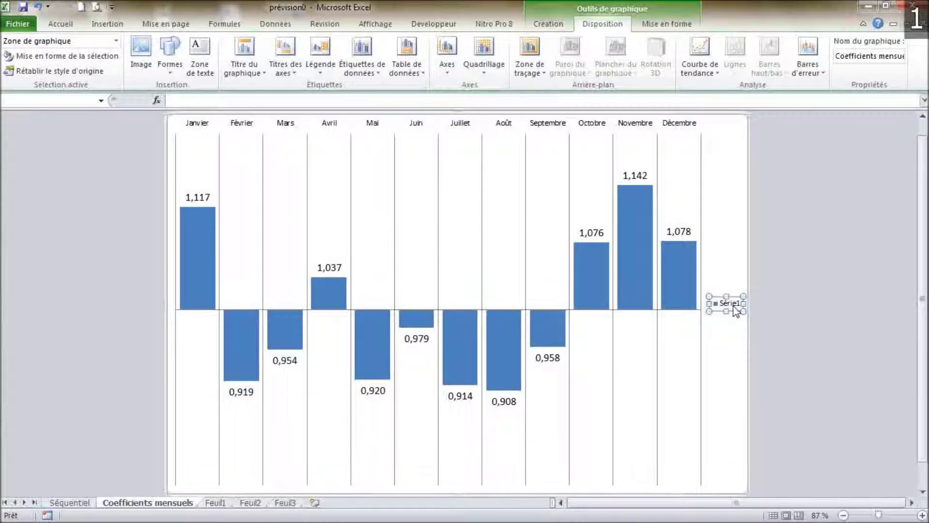
key("Delete")
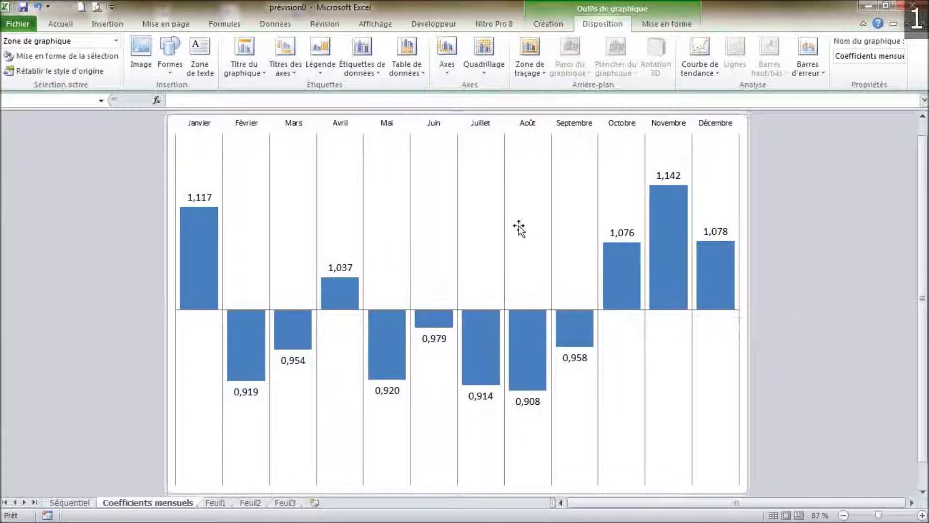
Lower the upper edge of the plot area and add the title "Coefficients mensuels" above the chart.
left_click(458, 172)
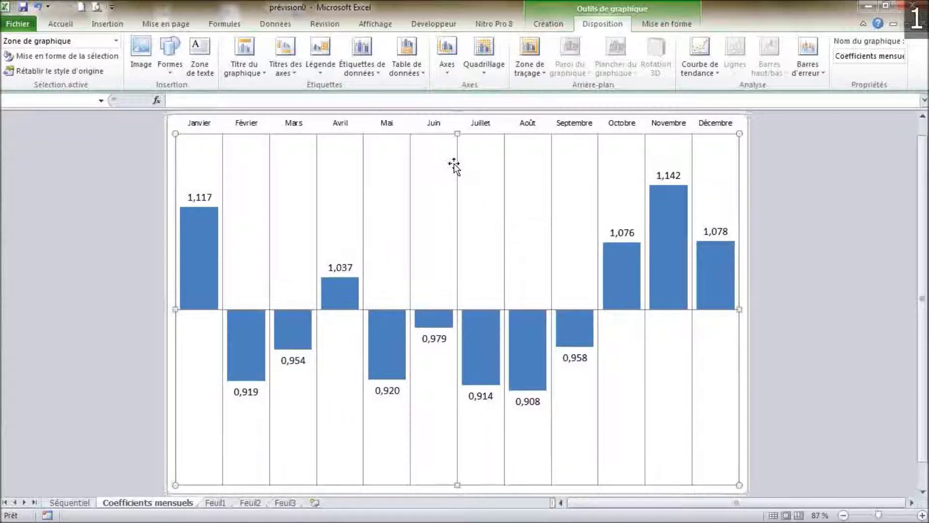
left_click_drag(457, 133, 456, 181)
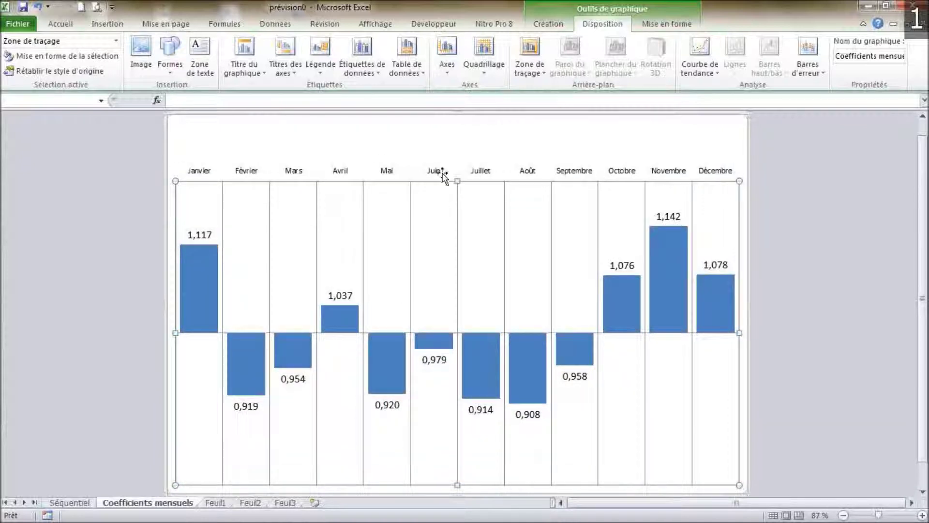
left_click(243, 54)
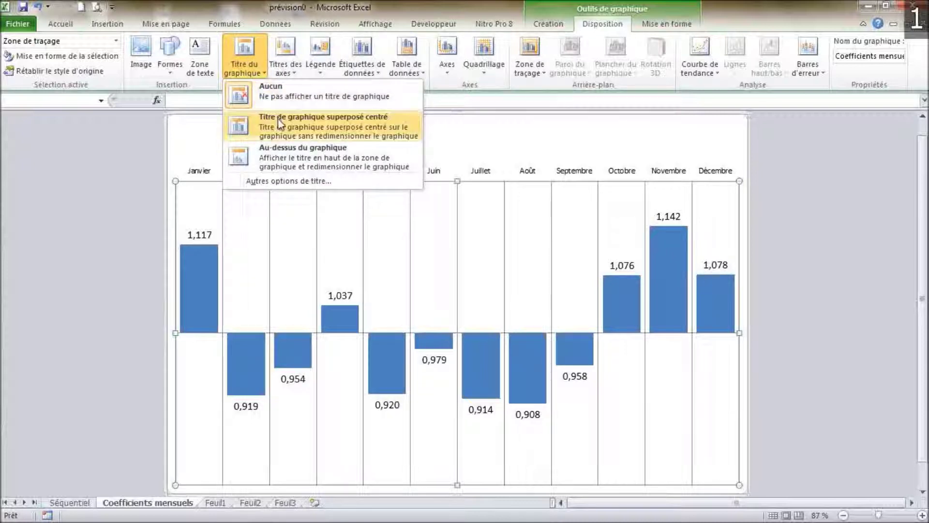
left_click(295, 160)
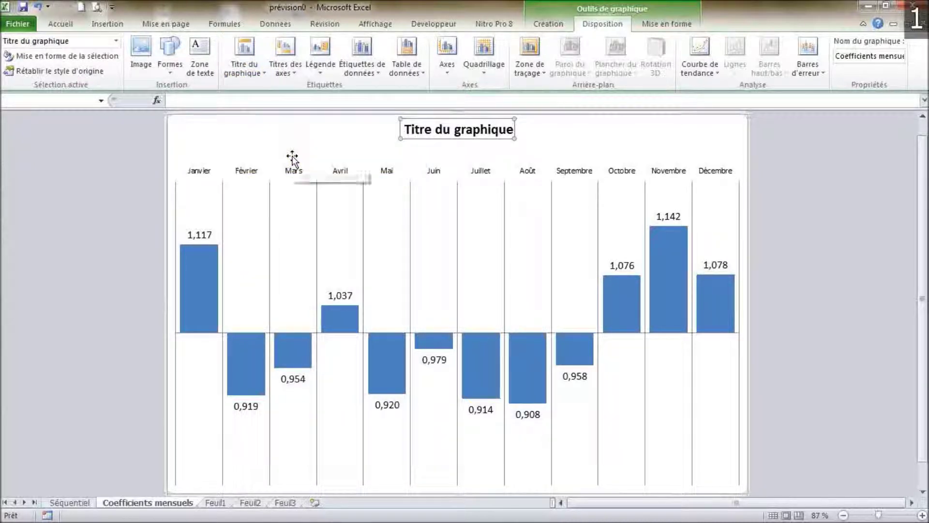
left_click(269, 98)
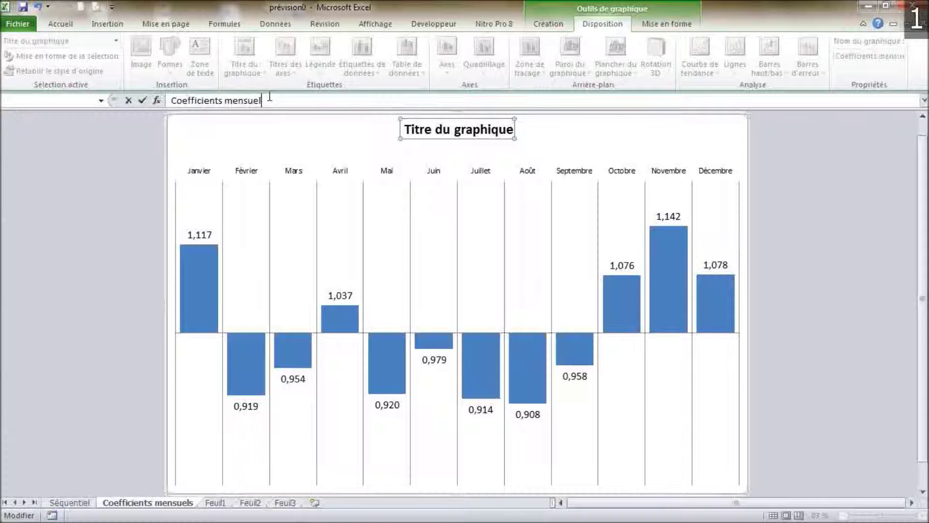
key("Return")
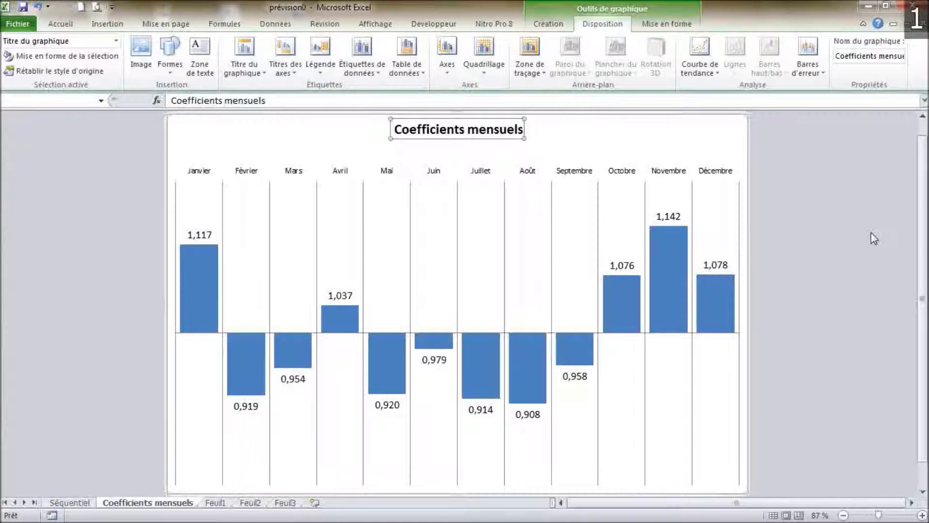
On the Séquentiel chart sheet, shrink the plot area from its upper edge to free the upper third of the chart.
left_click(218, 502)
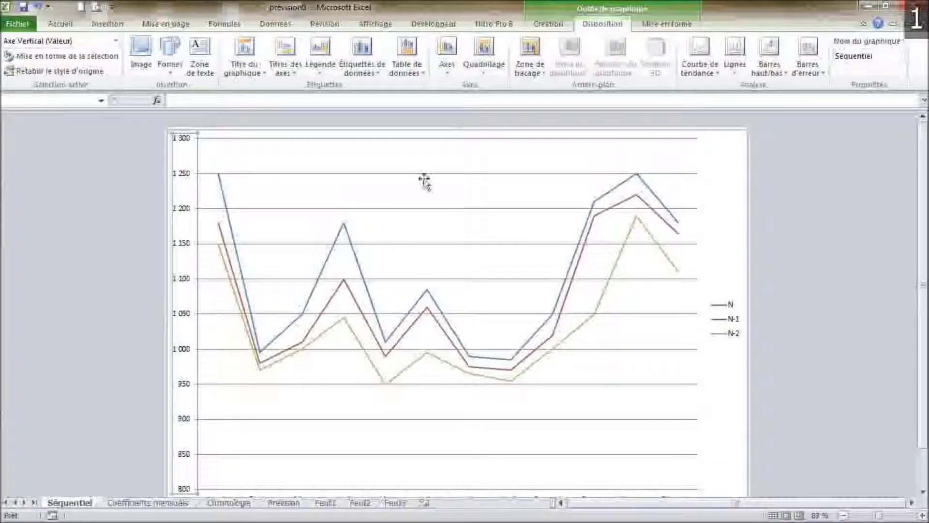
left_click(440, 139)
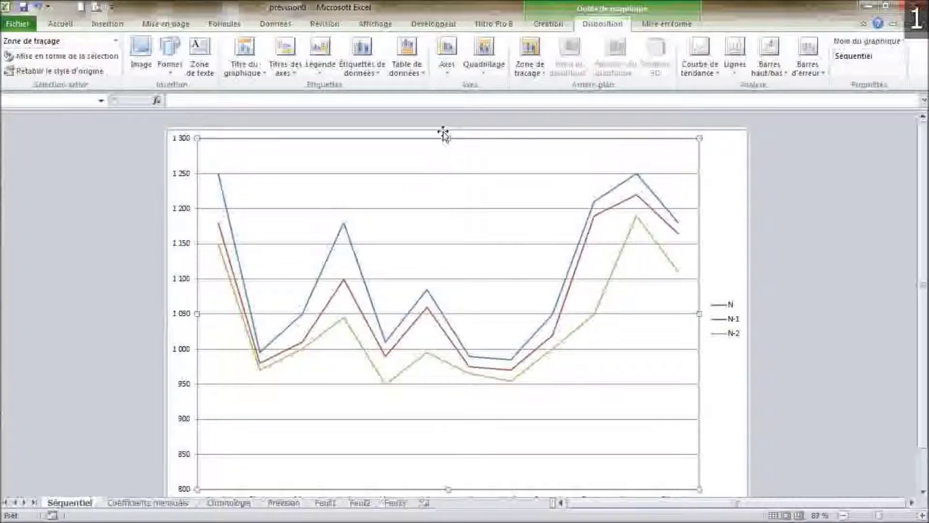
left_click_drag(449, 137, 446, 268)
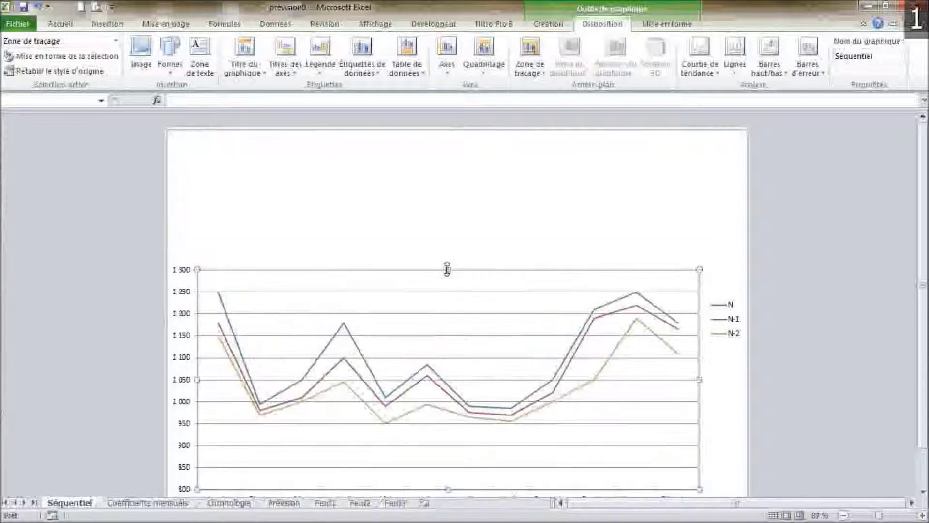
Move the legend inside the plot area, below the curves near Janvier and Février, and give it a white fill.
left_click(723, 333)
left_click_drag(724, 333, 247, 466)
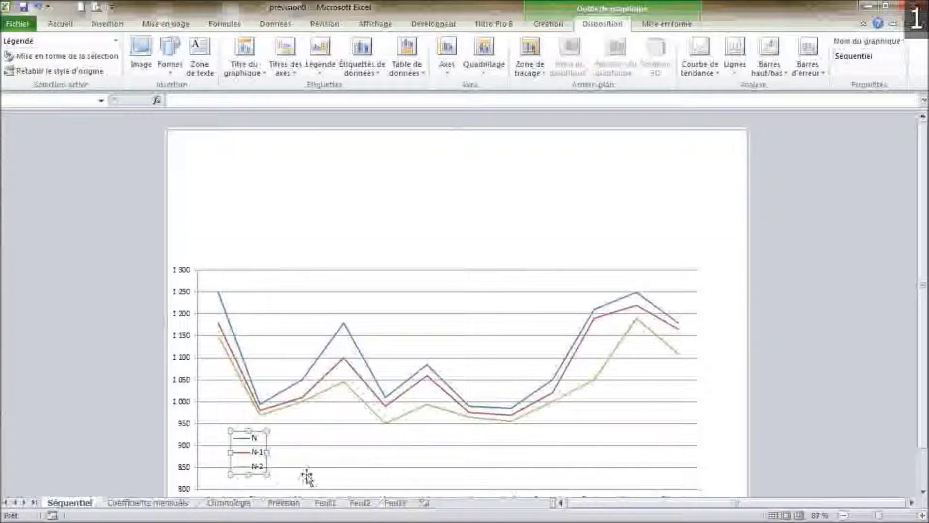
left_click(63, 27)
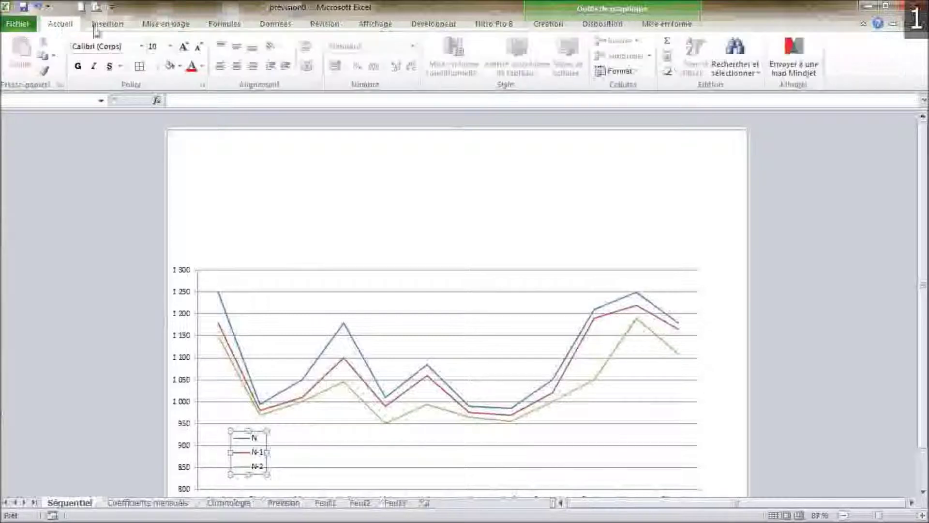
scroll(364, 329, "down", 2)
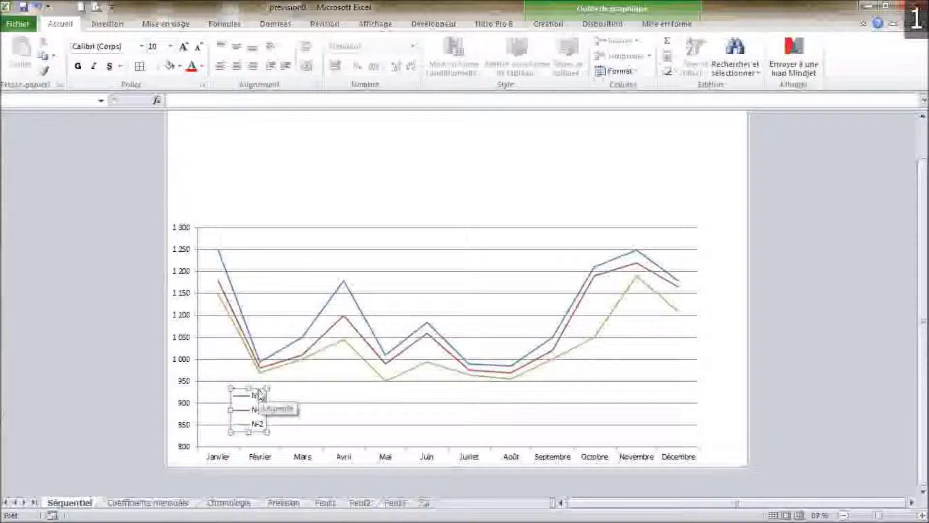
Widen the plot area towards the chart's right edge, lower its upper edge slightly, and move the legend below the Décembre curve ends.
left_click(691, 369)
left_click_drag(700, 337, 734, 337)
left_click_drag(466, 227, 468, 247)
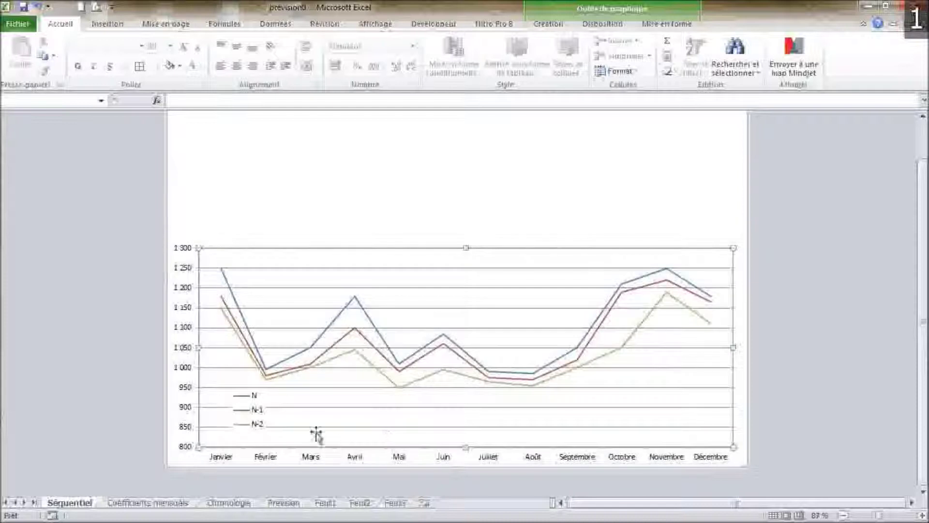
left_click(248, 412)
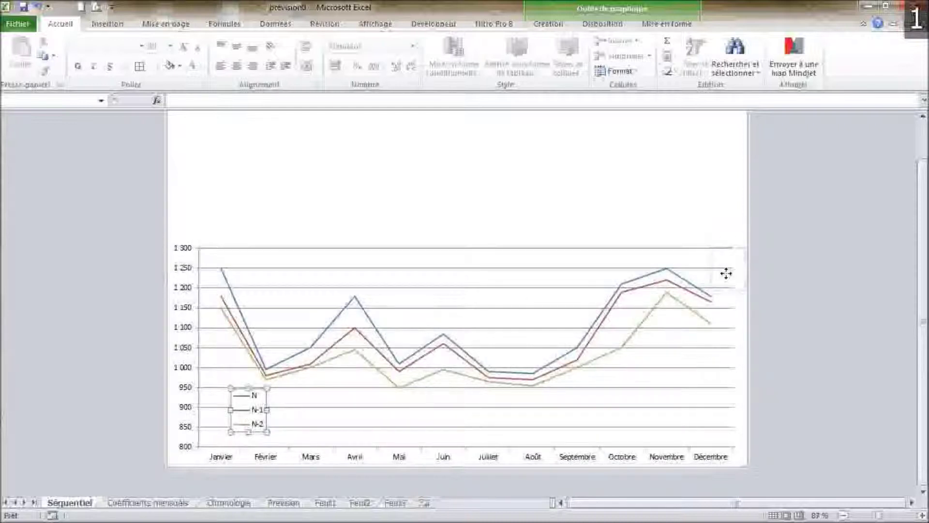
left_click_drag(713, 390, 701, 410)
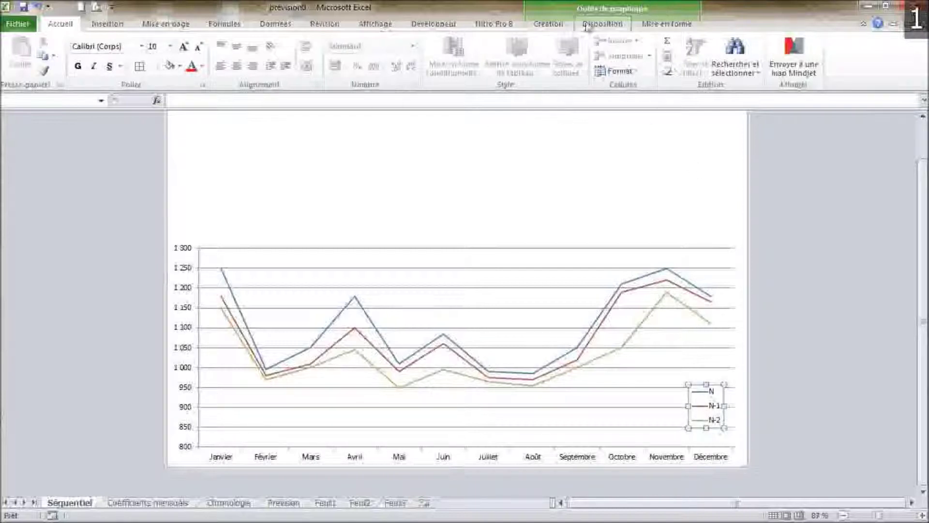
Display the major vertical gridlines (Quadrillage principal) on the Séquentiel line chart.
left_click(603, 24)
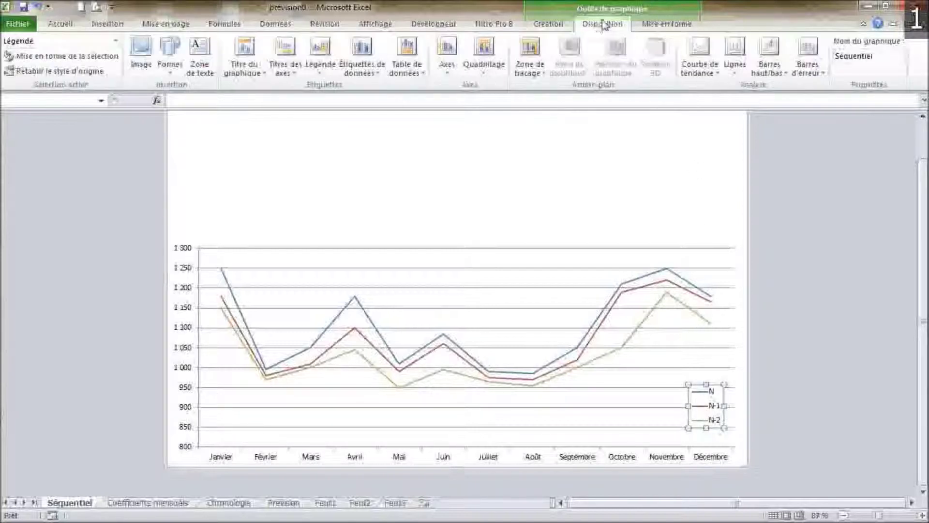
left_click(490, 62)
mouse_move(522, 104)
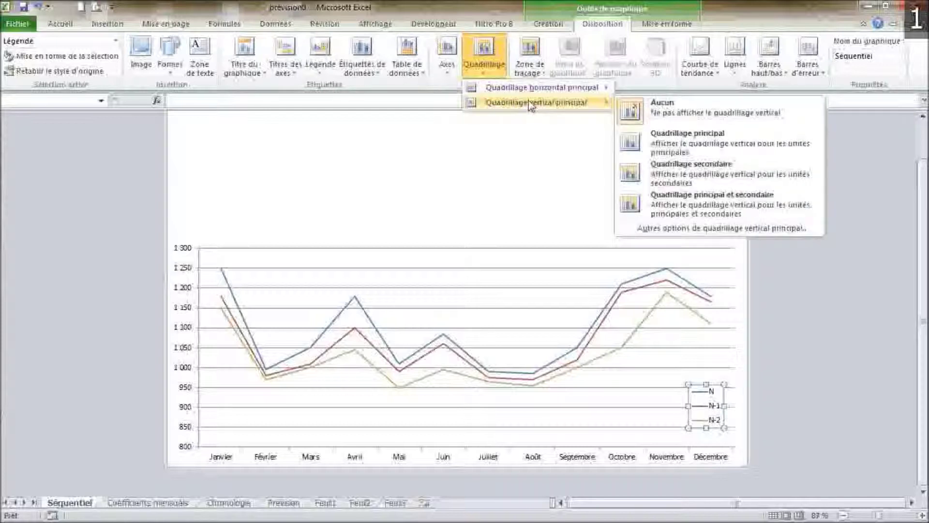
left_click(716, 138)
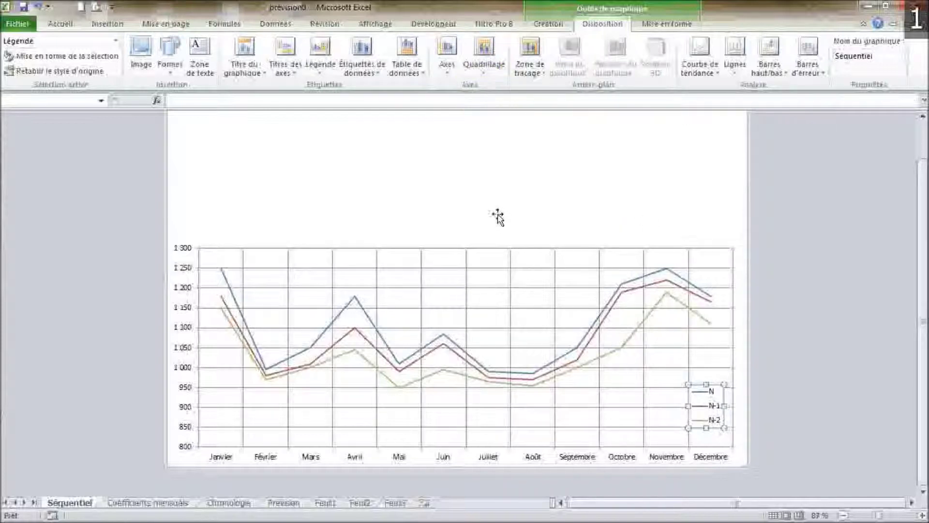
Add the chart title "Séquentiel", move it inside the upper part of the plot area and give it a white fill.
left_click(251, 69)
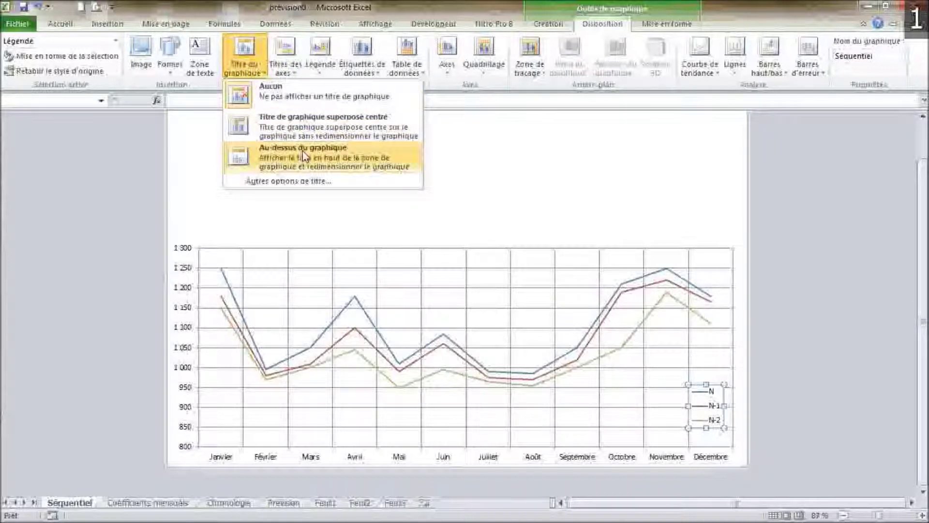
left_click(252, 164)
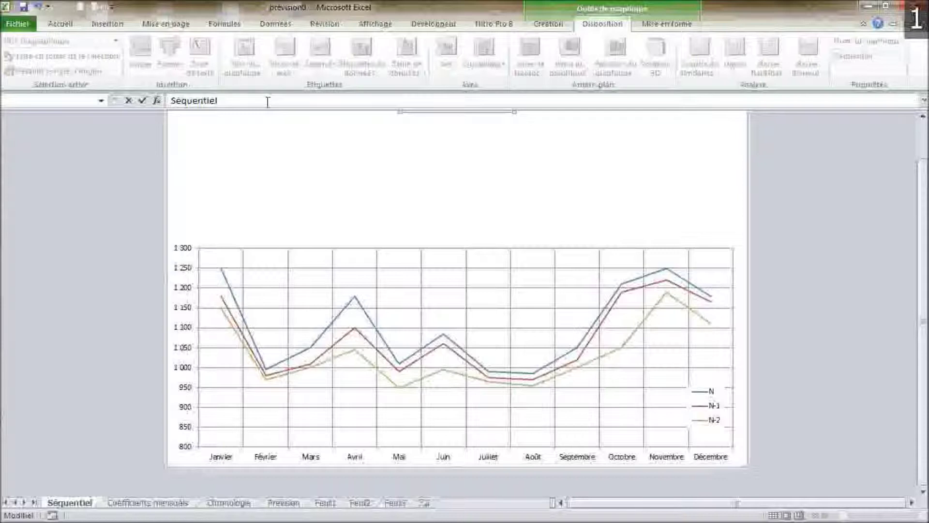
type("Séquentiel")
key("Return")
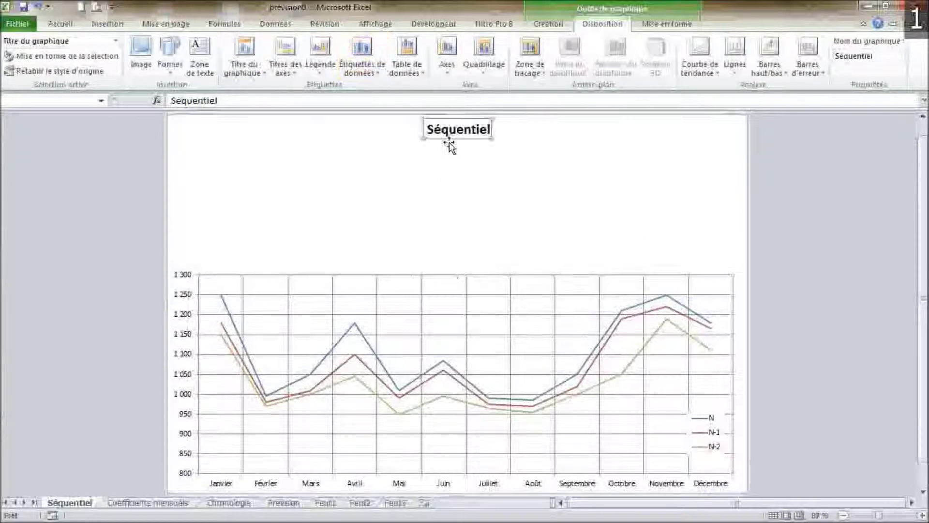
mouse_move(444, 291)
left_mouse_down()
mouse_move(432, 292)
mouse_move(436, 305)
left_mouse_up()
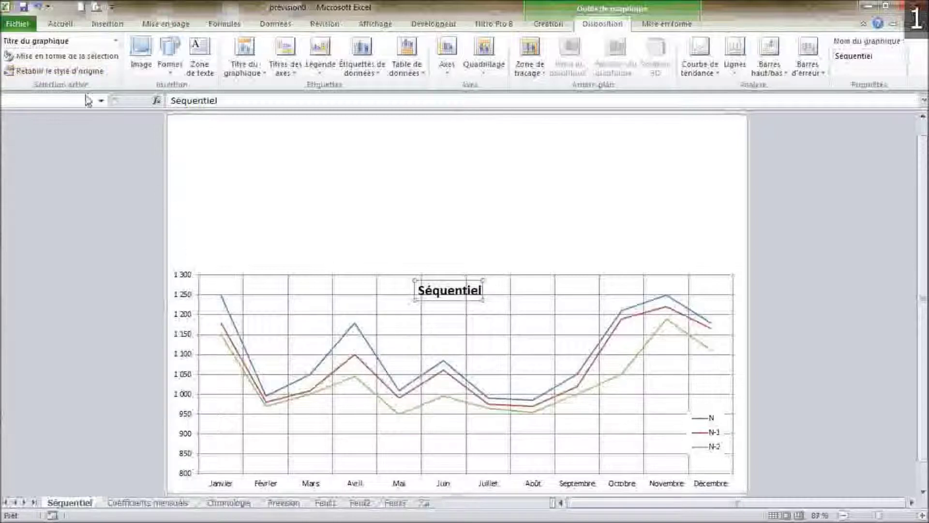
left_click(60, 23)
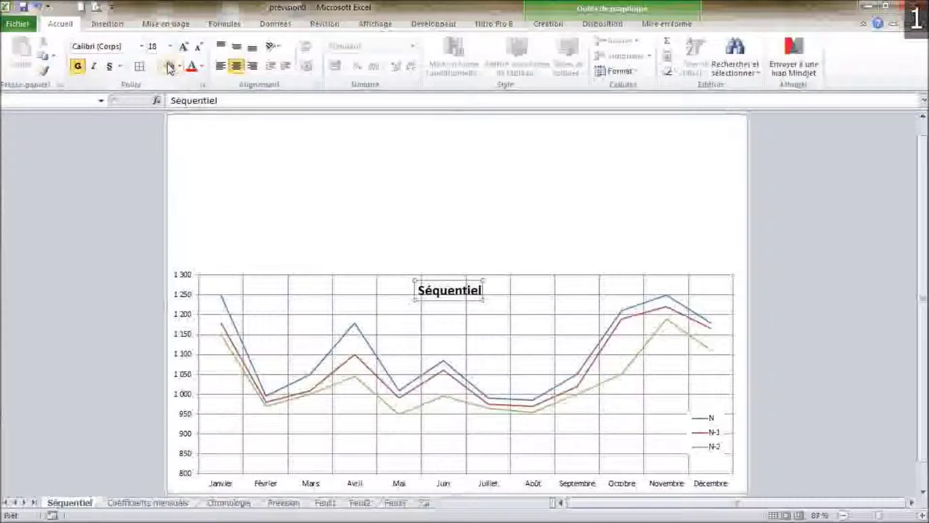
Set the labels of the month axis and the value axis to font size 11.
left_click(257, 483)
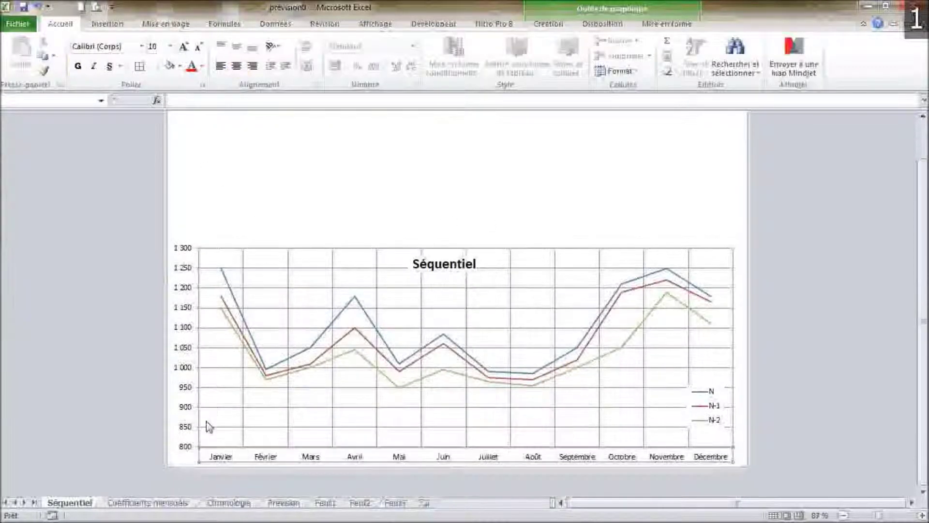
left_click(184, 47)
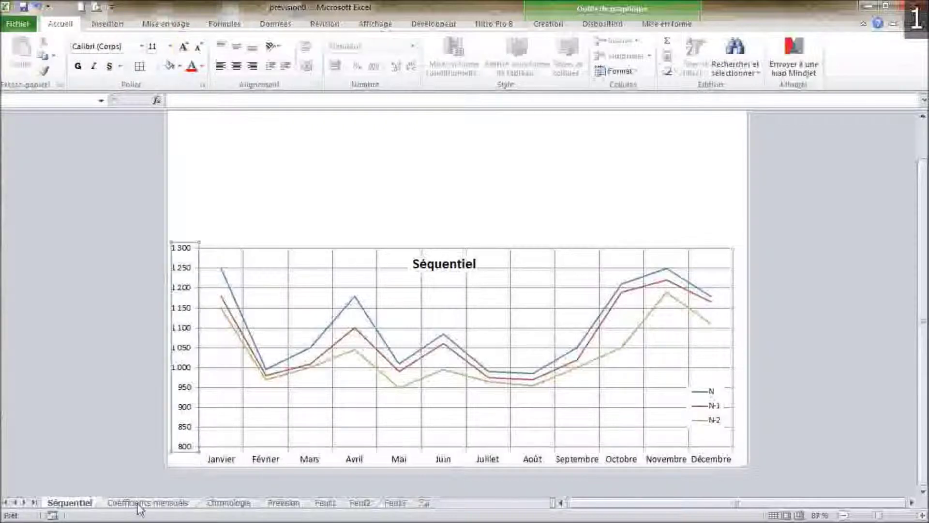
Move the Coefficients mensuels chart so it is embedded as an object in the Séquentiel chart sheet.
left_click(138, 503)
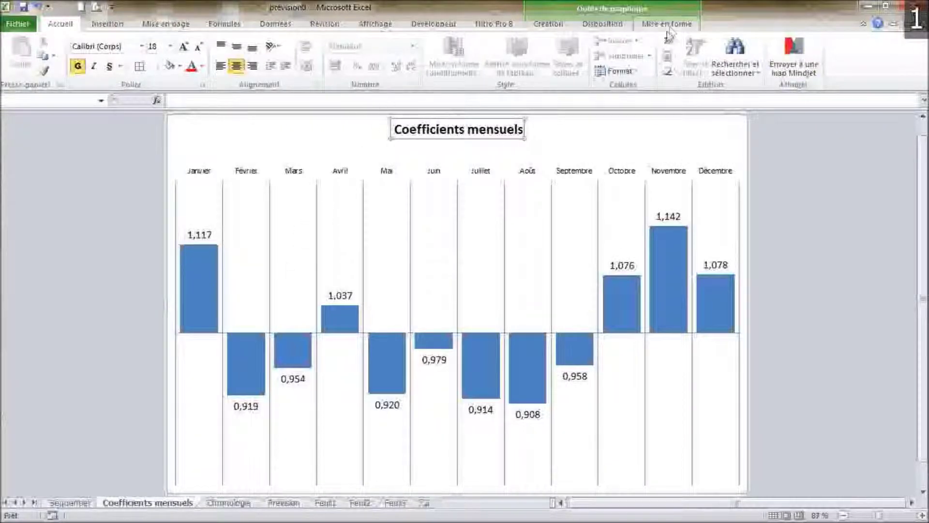
left_click(549, 24)
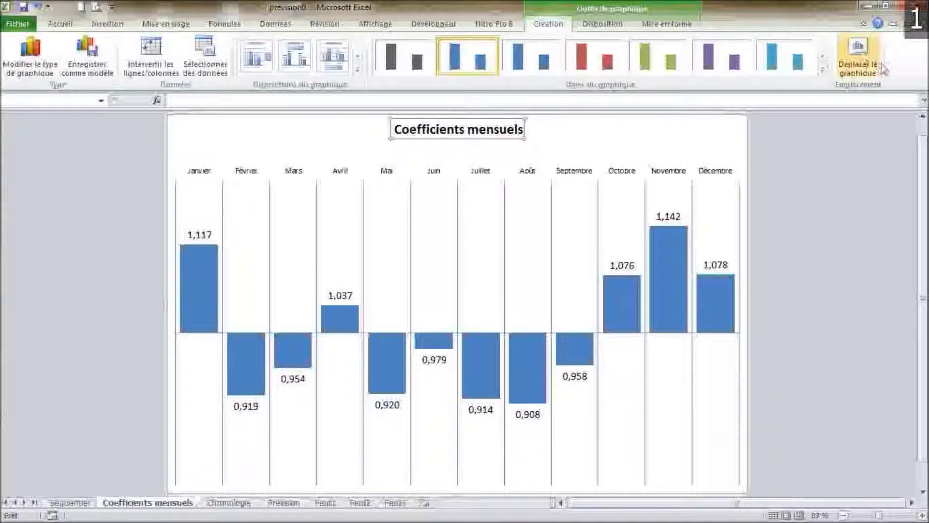
left_click(858, 56)
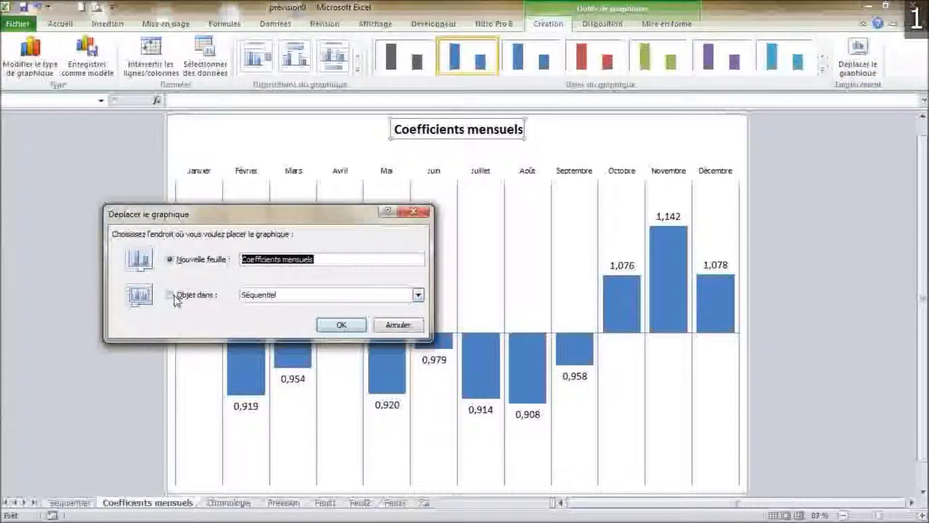
left_click(195, 296)
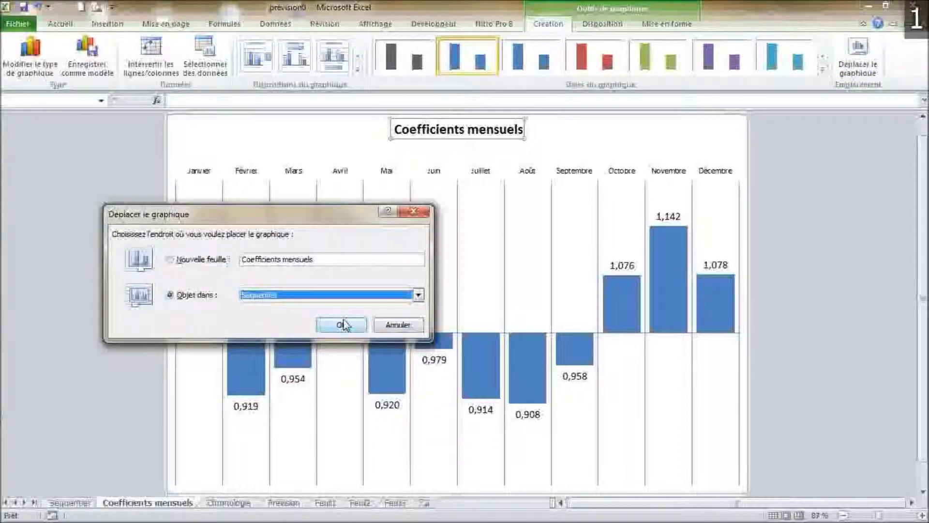
left_click(344, 325)
Place the embedded coefficients chart in the empty area above the line chart and stretch it so its months align with the curves.
left_click_drag(312, 208, 188, 151)
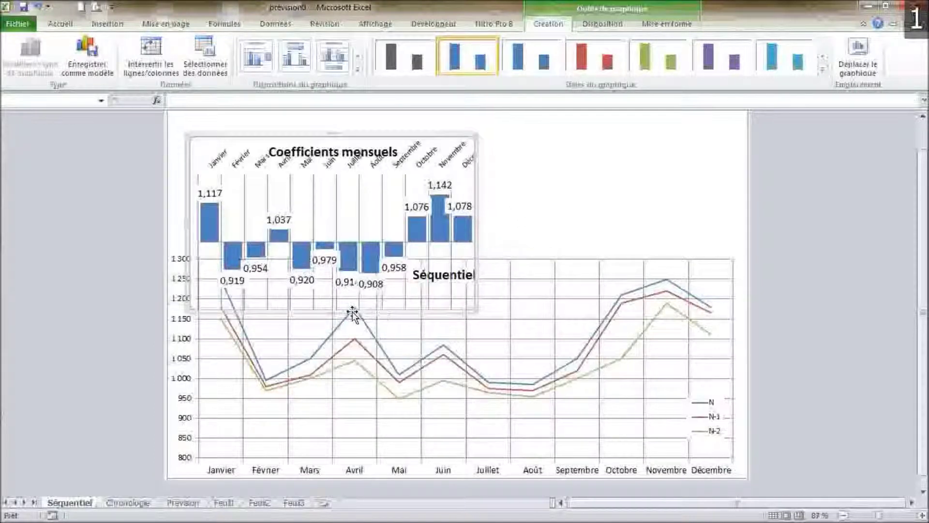
left_click_drag(476, 221, 734, 238)
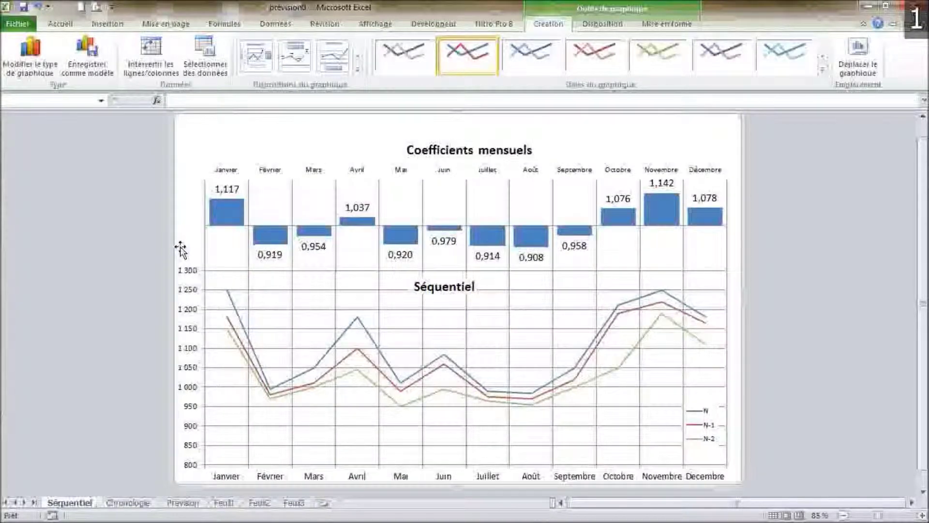
Apply a linear gradient fill to the Séquentiel chart area and shift its middle gradient stop closer to the first stop.
double_click(180, 250)
left_click(421, 141)
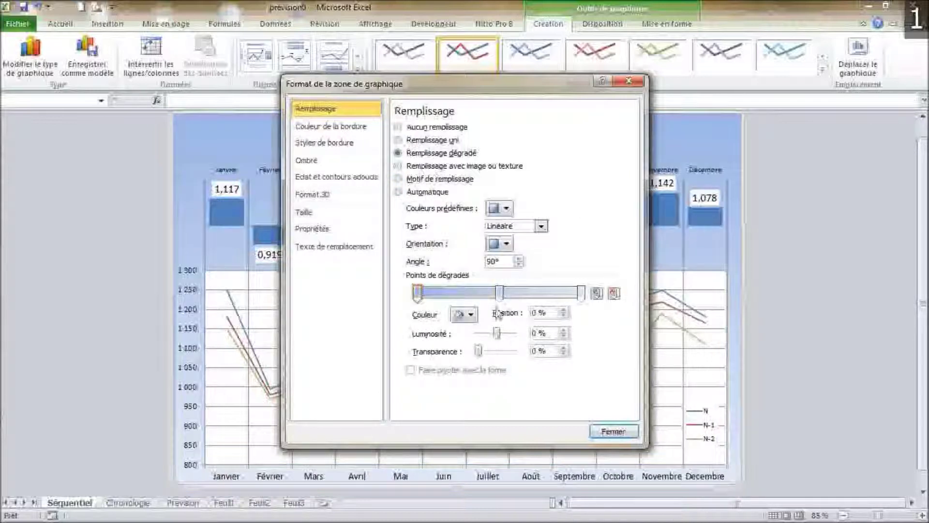
left_click_drag(500, 295, 445, 302)
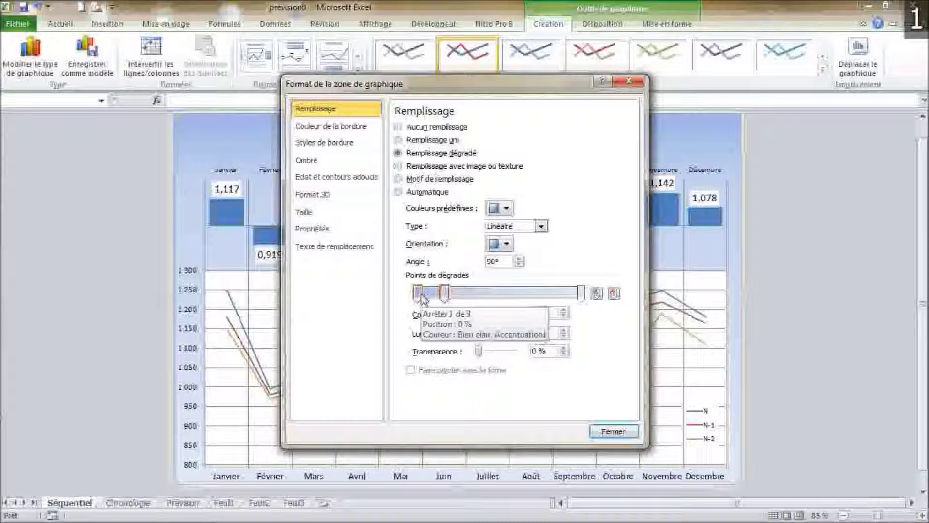
left_click(613, 431)
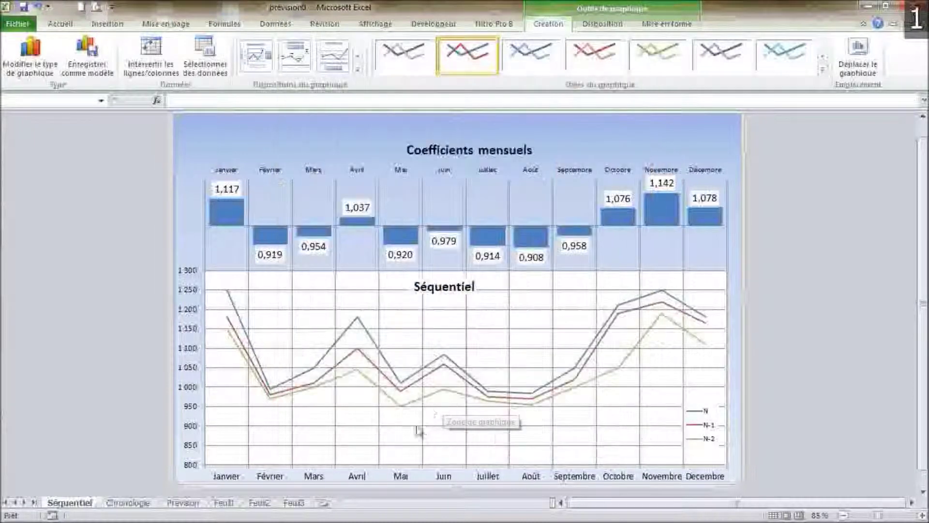
Remove the fill from the plot area of the Séquentiel line chart.
double_click(436, 336)
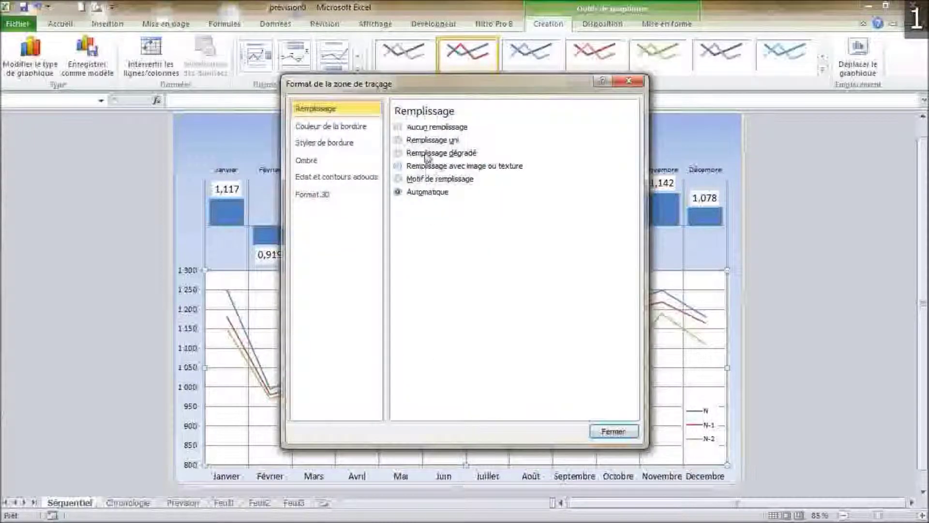
left_click(420, 127)
left_click(613, 431)
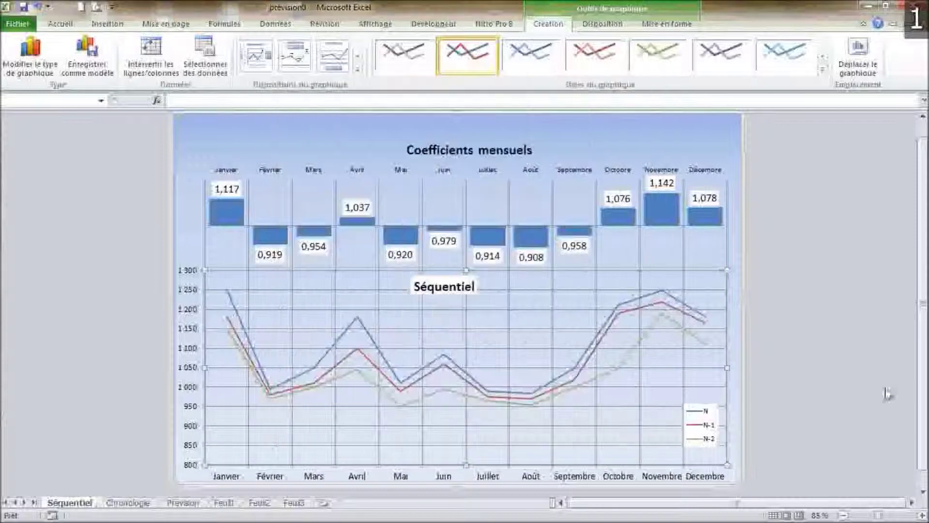
left_click(811, 338)
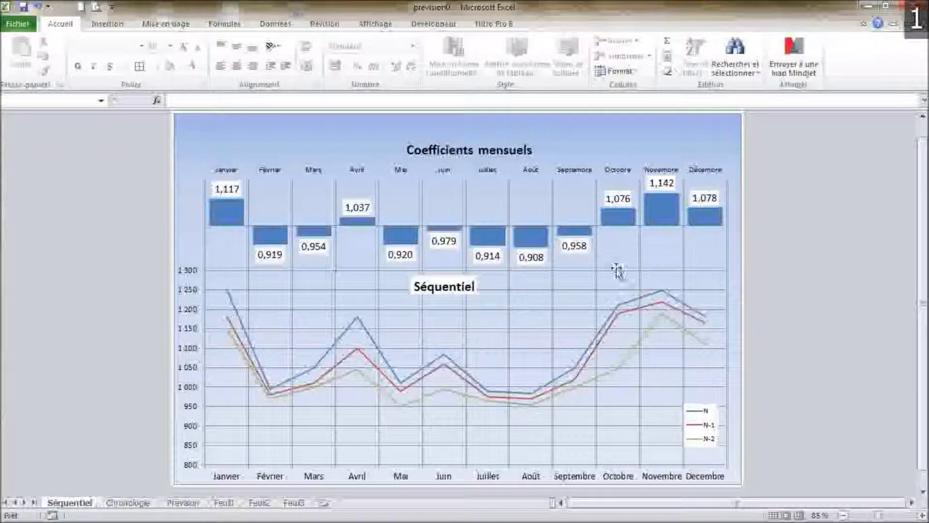
left_click(450, 155)
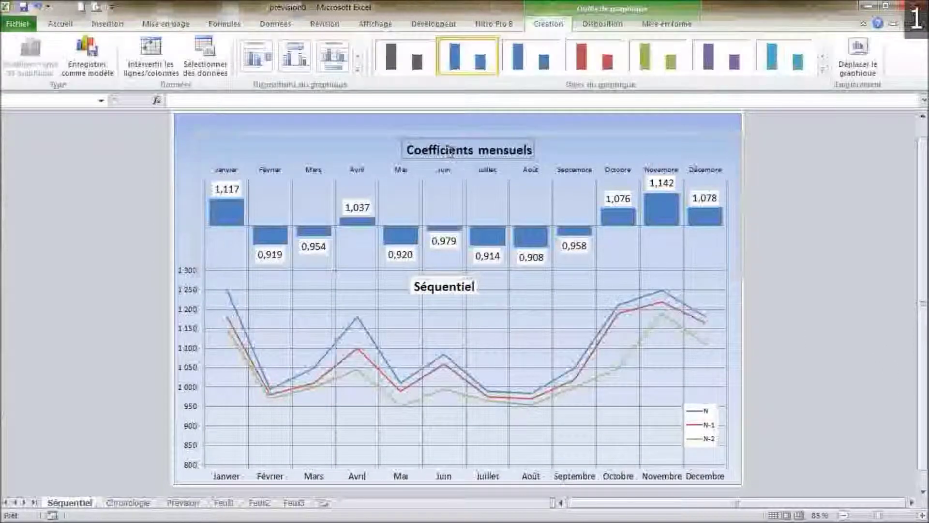
left_click(60, 23)
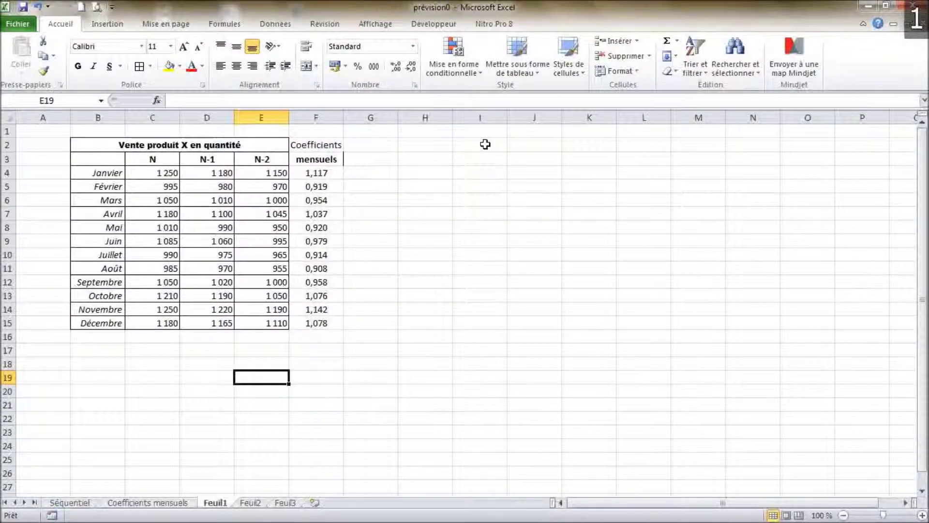
Enter the heading "Série chronologique" in I2 of Feuil1 and copy the twelve month names into I3:I14.
left_click(485, 145)
type("Série chronologique")
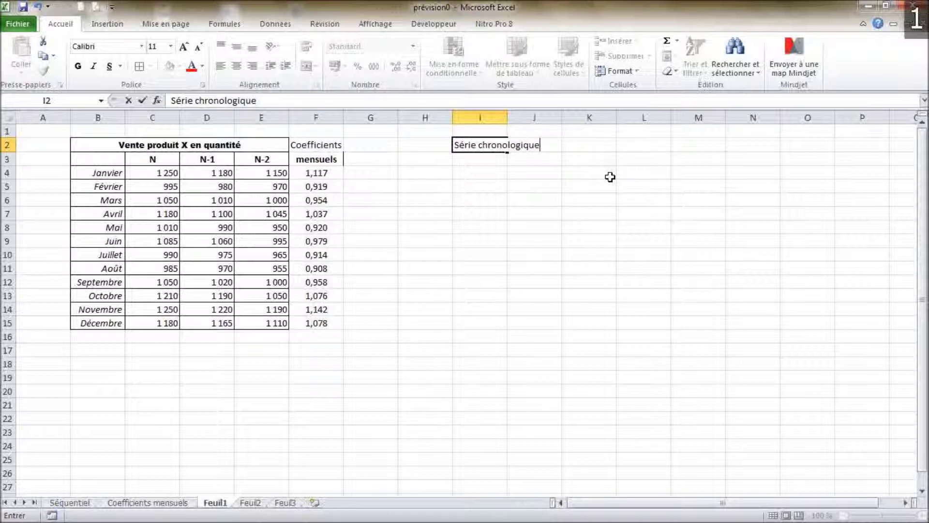
key("Return")
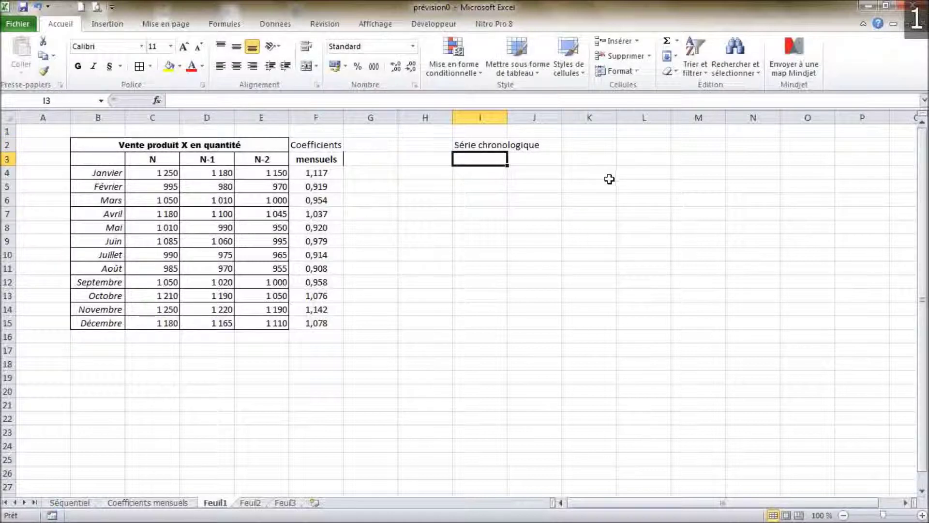
left_click_drag(102, 174, 472, 310)
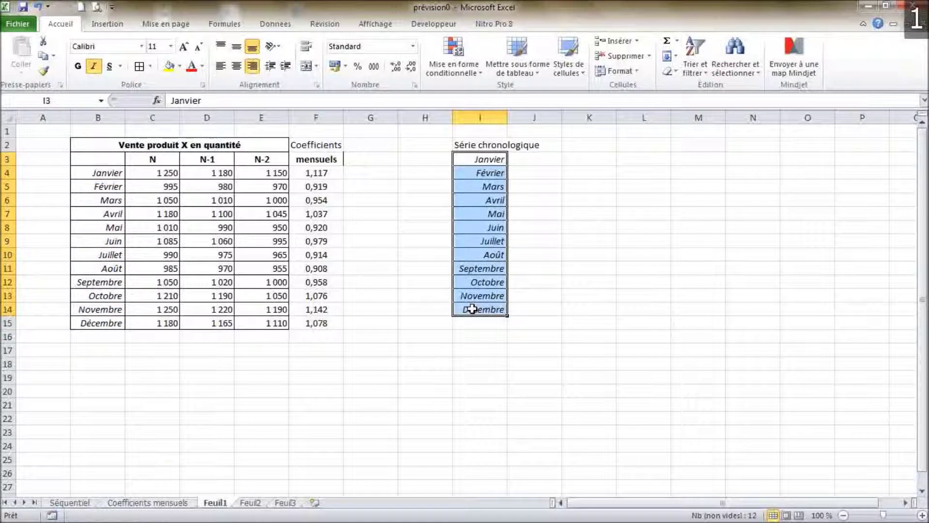
Copy the N-2 label to H3, merge H3:H14 with the label centred vertically, and narrow column H to fit it.
left_click(261, 159)
left_click_drag(271, 166, 429, 310)
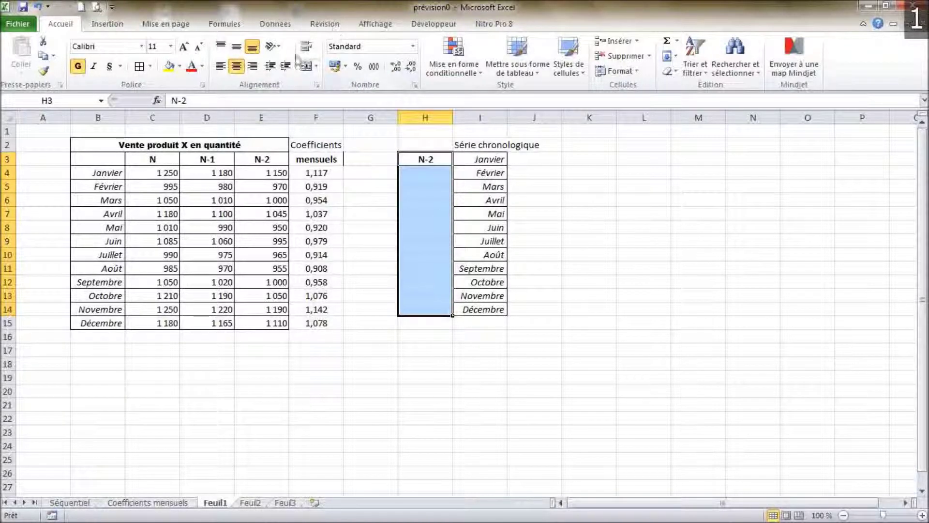
left_click(306, 67)
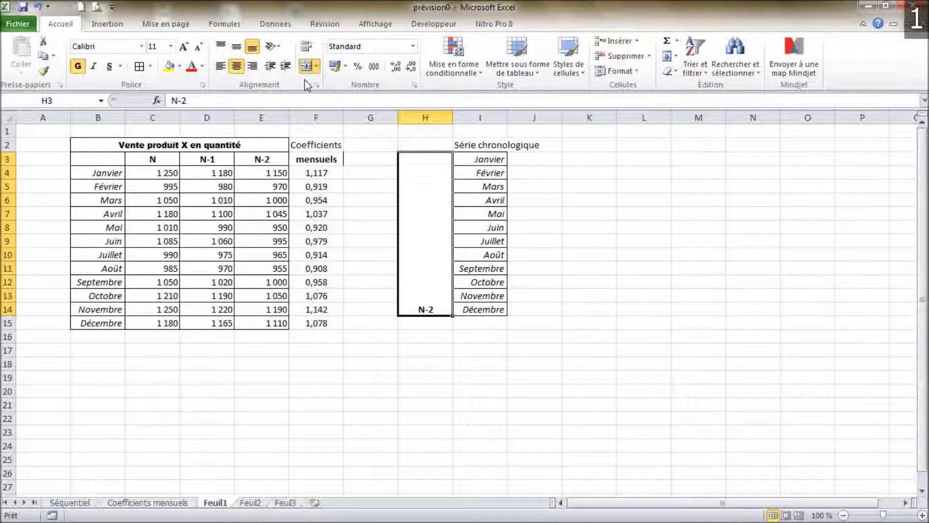
left_click(236, 47)
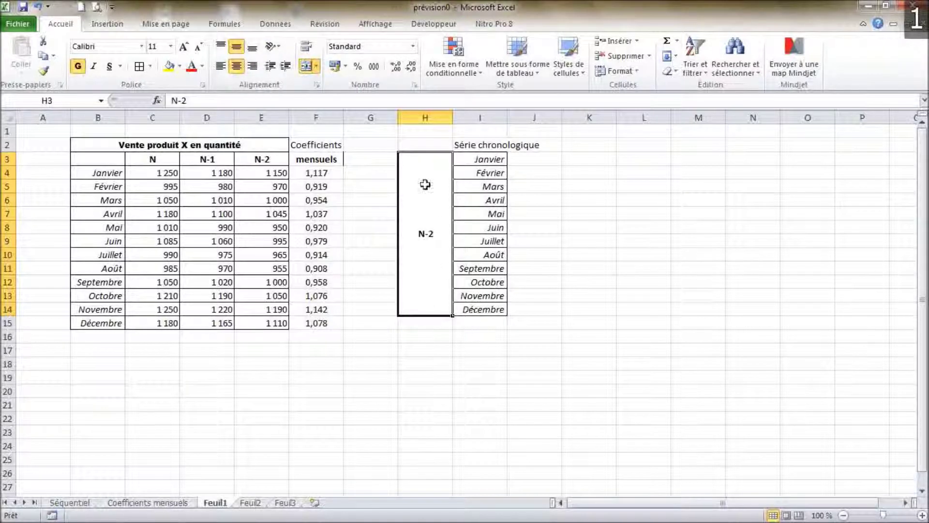
left_click_drag(455, 118, 418, 118)
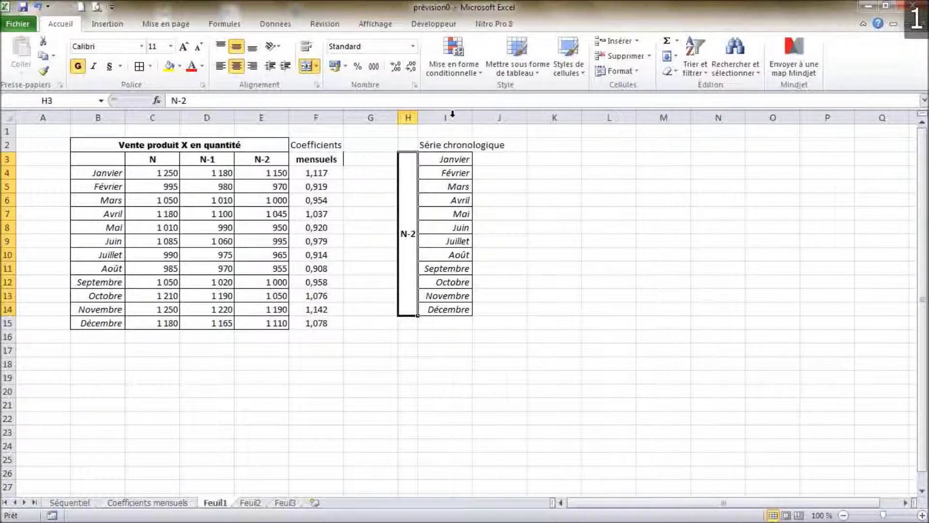
Border the year label cell and repeat the year-and-months block below it for N-1, N and N+1, down to row 50.
left_click(551, 274)
left_click(410, 173)
left_click(141, 67)
left_click_drag(406, 269, 470, 318)
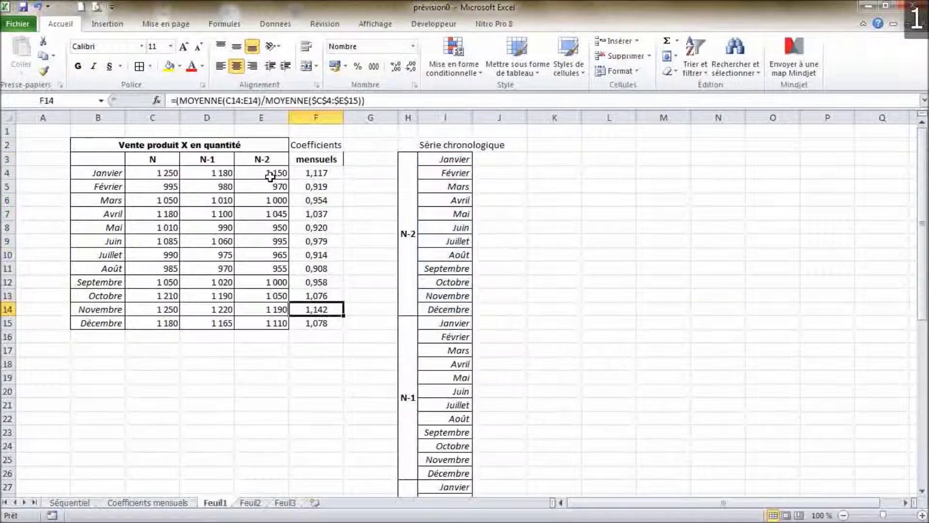
Copy the N-2 sales into J3:J14 and the N-1 sales into J15:J26 of the chronological series.
left_click_drag(261, 173, 516, 277)
left_click_drag(220, 172, 219, 319)
left_click_drag(234, 268, 489, 416)
scroll(286, 326, "down", 1)
scroll(190, 271, "up", 1)
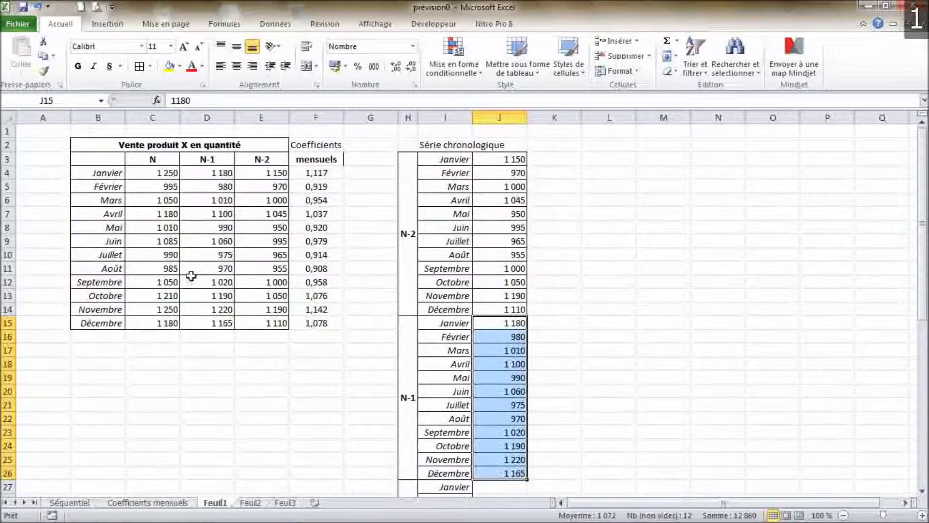
Copy the year N sales from C4:C15 into J27:J38 beside the N months.
left_click_drag(163, 171, 165, 317)
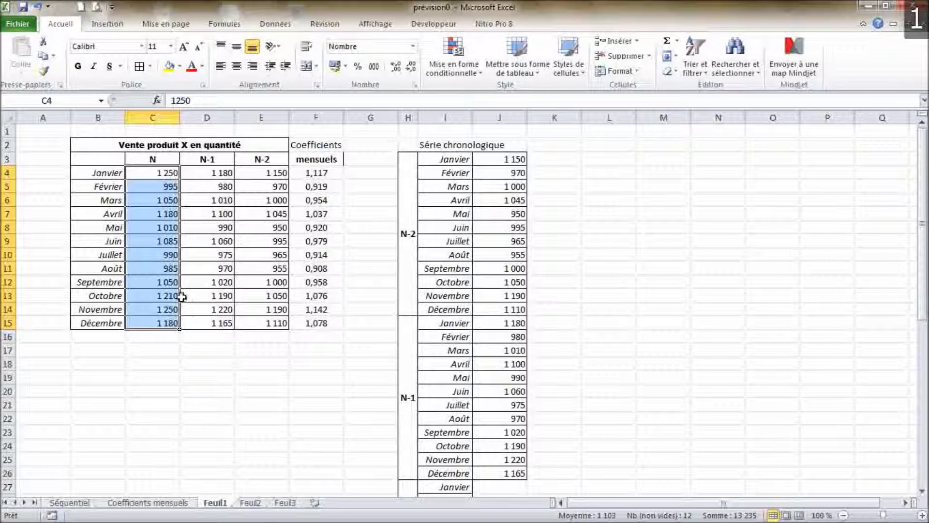
left_click_drag(182, 262, 516, 480)
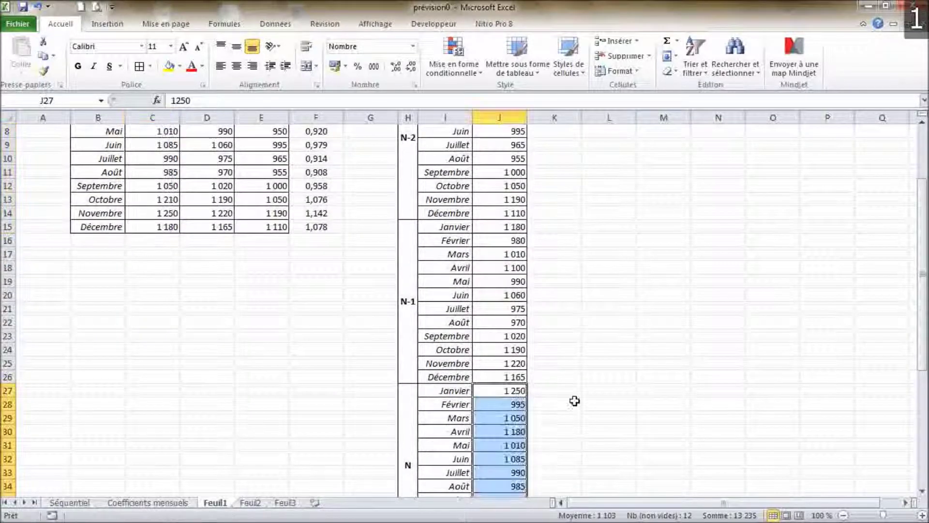
scroll(566, 416, "down", 3)
scroll(575, 398, "down", 2)
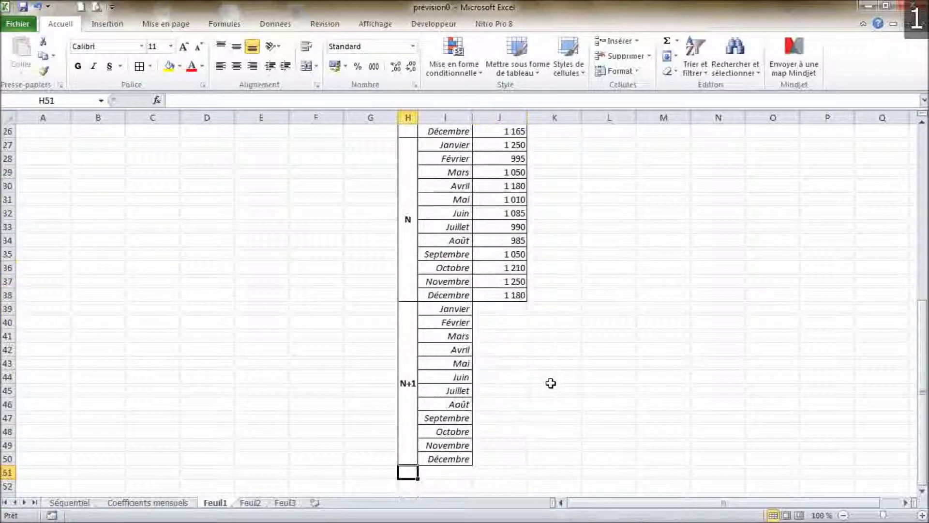
Move the "Série chronologique" heading from I2 to H1.
scroll(550, 382, "up", 9)
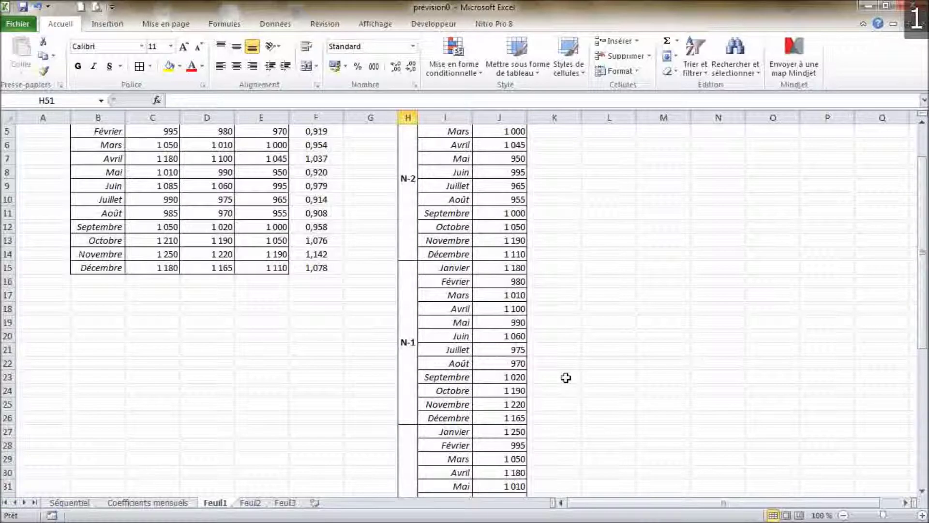
left_click(450, 144)
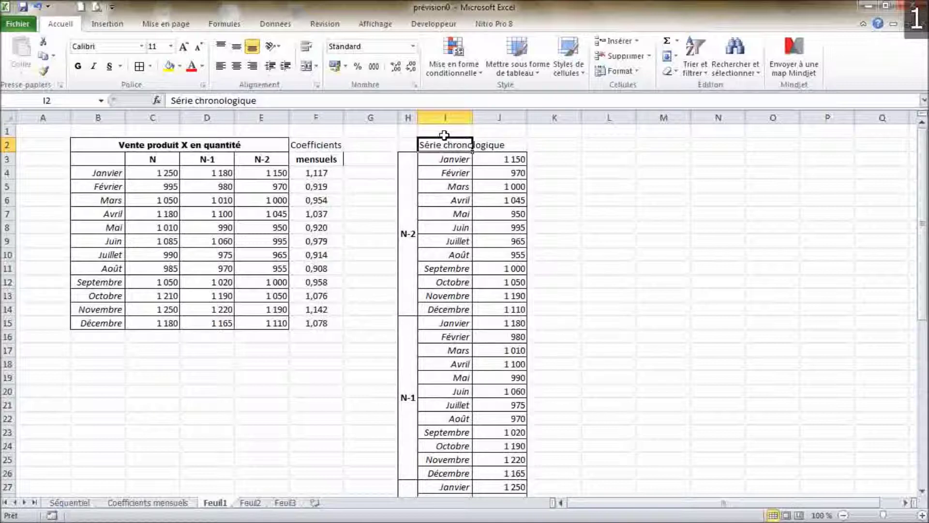
left_click_drag(445, 136, 533, 131)
left_click(539, 146)
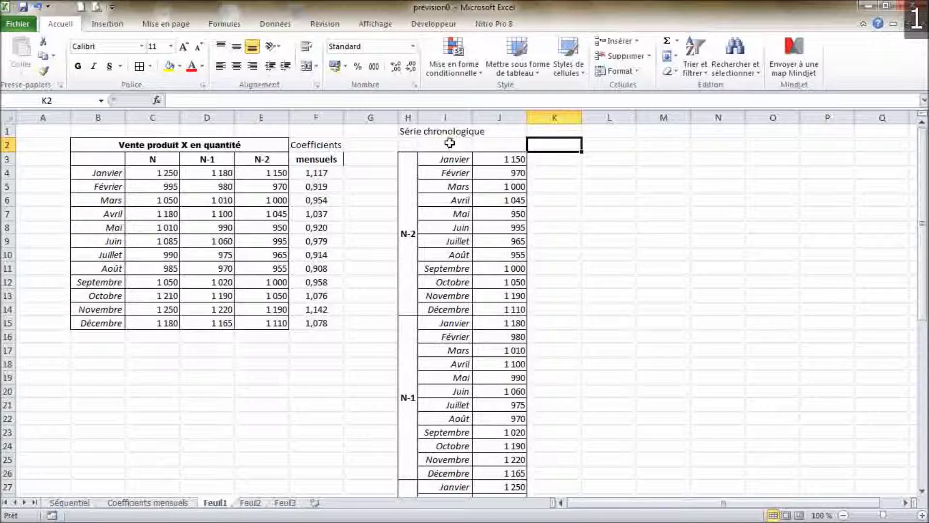
Enter the column headers "Historique" in J2 and "Prévision" in K2.
left_click(490, 144)
type("Hi")
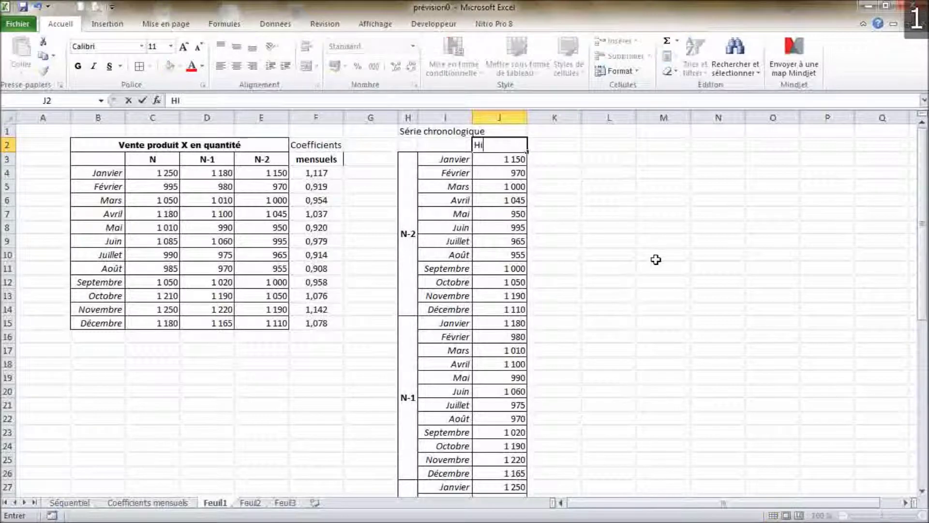
type("storique")
left_click(564, 145)
type("Prévision")
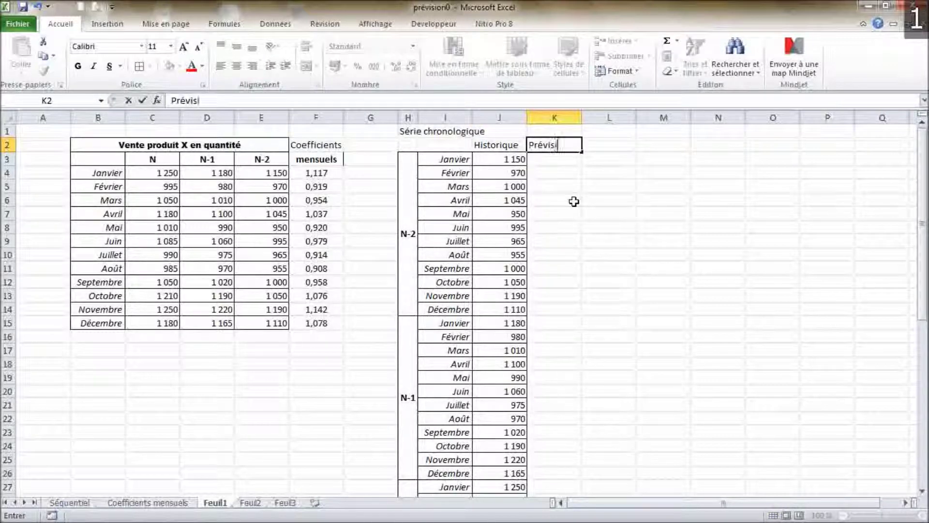
left_click(615, 189)
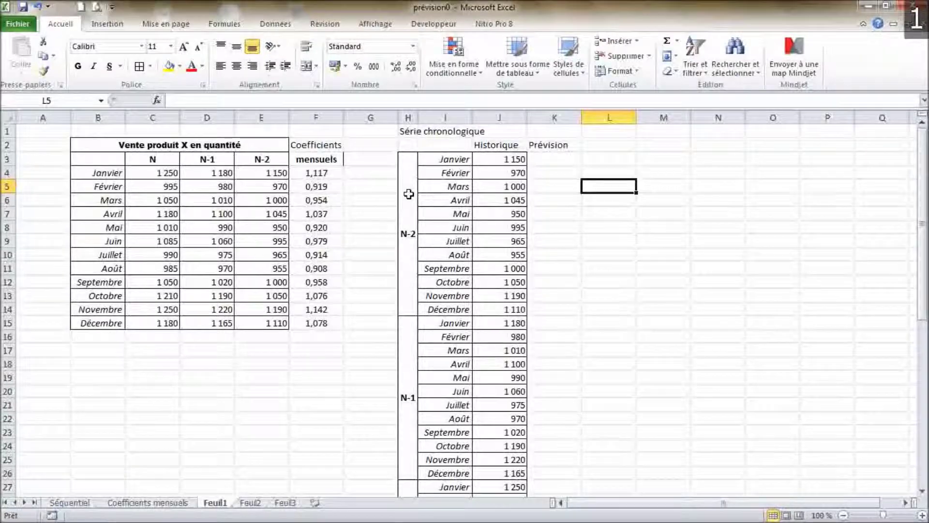
Insert a basic 2D line chart from the N-2 to N years, months and sales in H3:J38.
left_click(409, 194)
left_click_drag(409, 194, 485, 371)
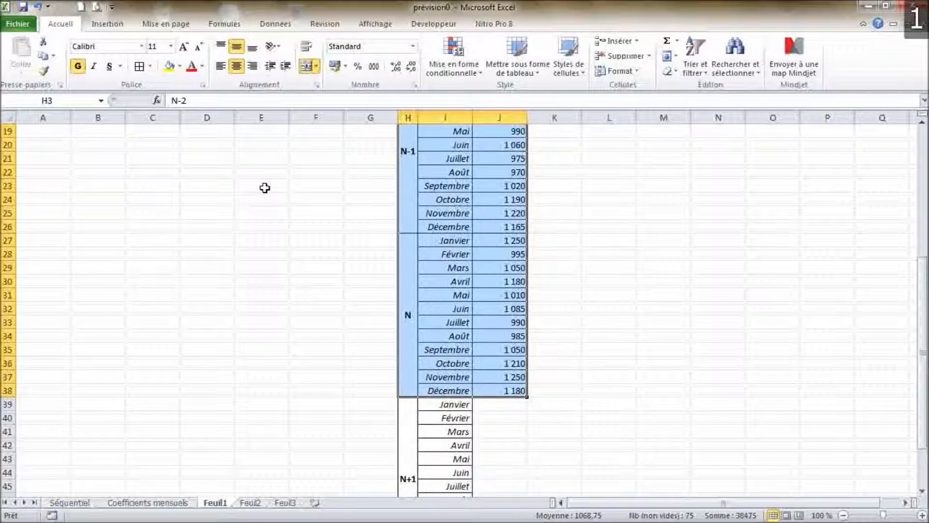
left_click(108, 24)
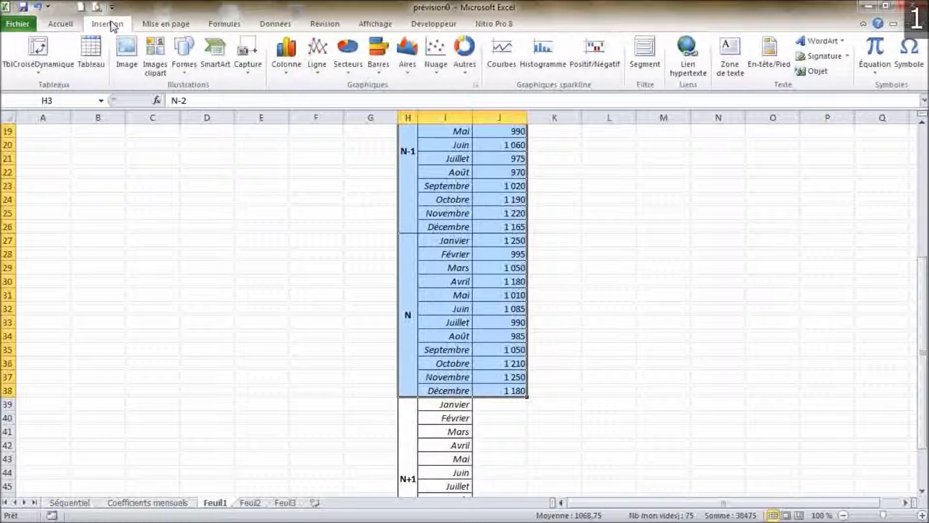
left_click(318, 53)
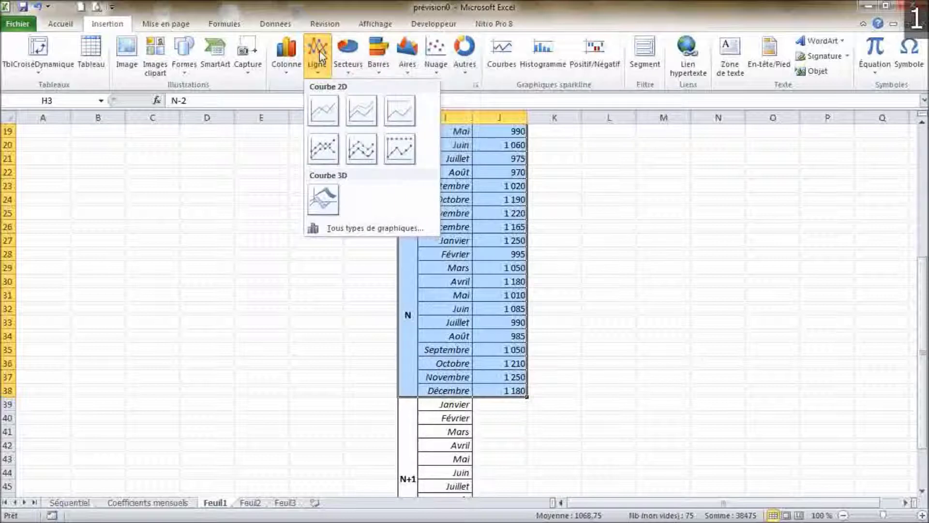
left_click(321, 110)
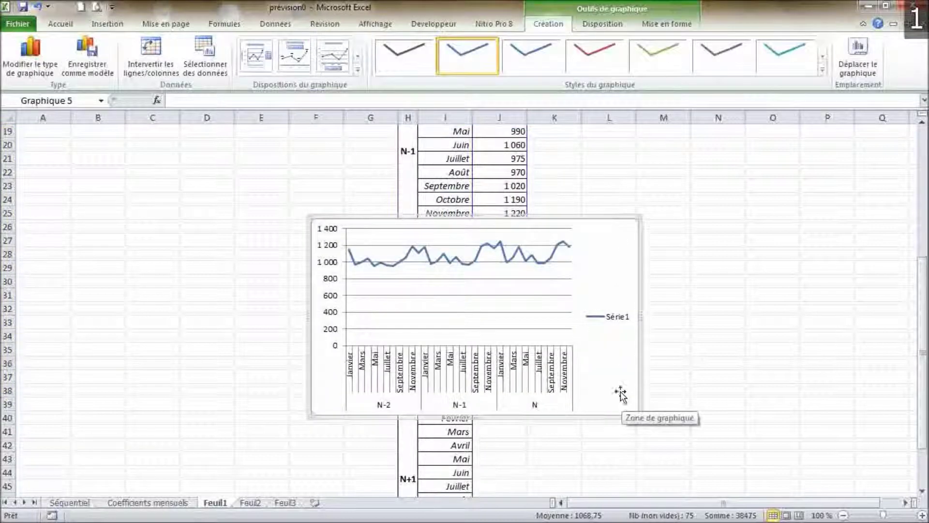
Move the new line chart to its own chart sheet named "Chronologie".
left_click(848, 58)
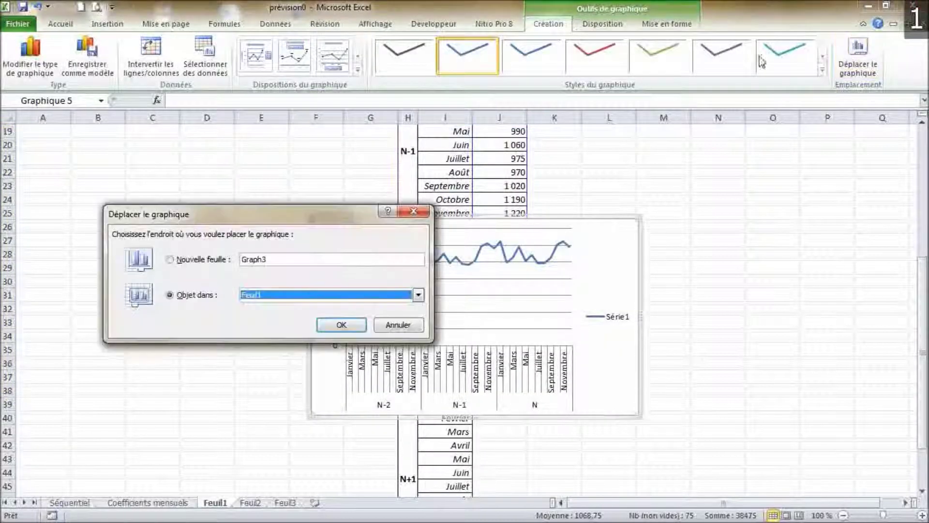
left_click(233, 260)
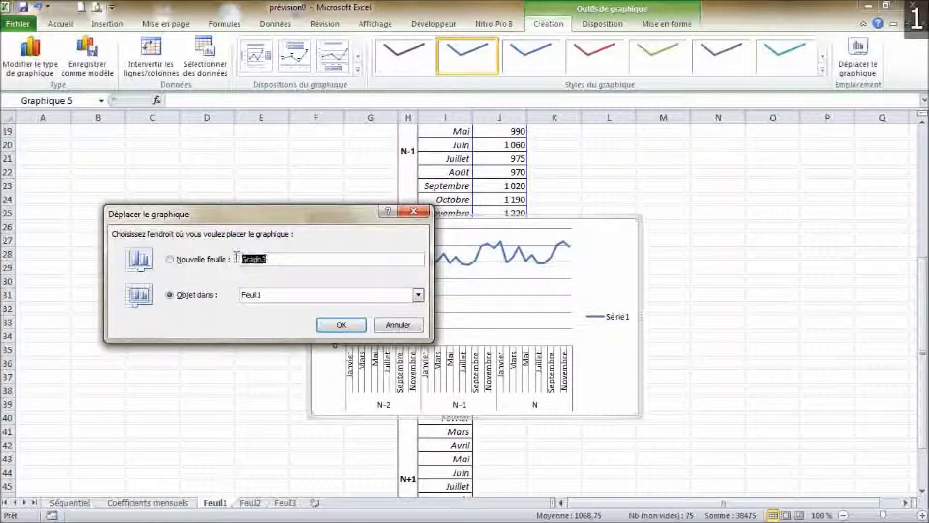
type("Chronologie")
key("Return")
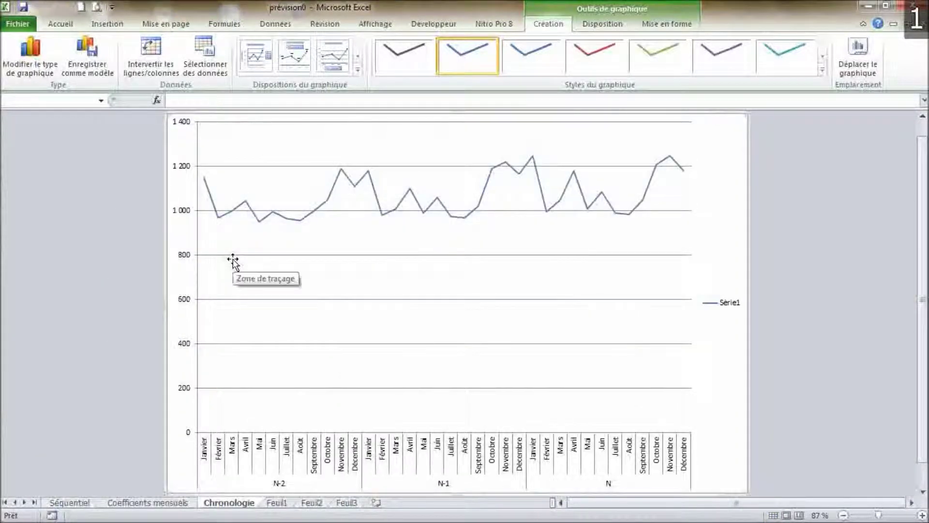
Set the vertical axis minimum of the Chronologie chart to a fixed value of 800.
double_click(185, 216)
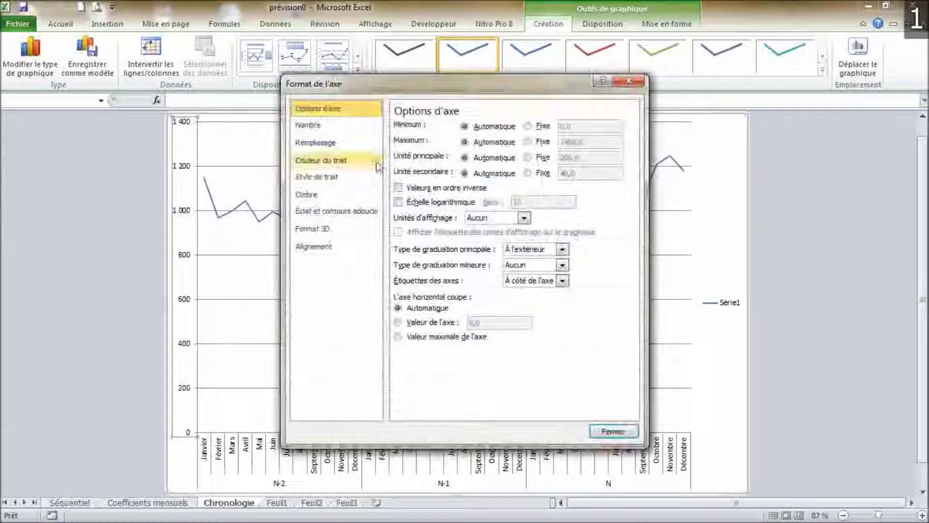
left_click(527, 126)
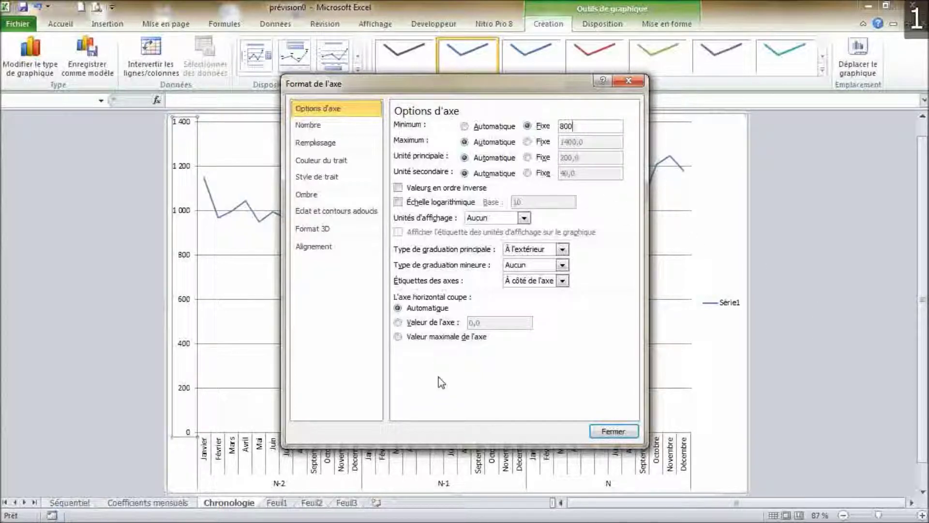
left_click(613, 431)
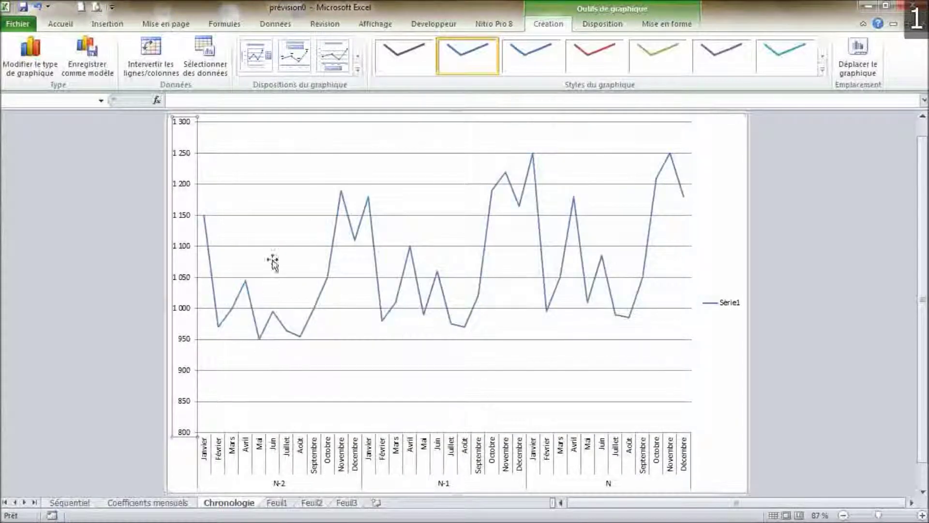
Smooth the line of the sales series in the Chronologie chart.
left_click(333, 264)
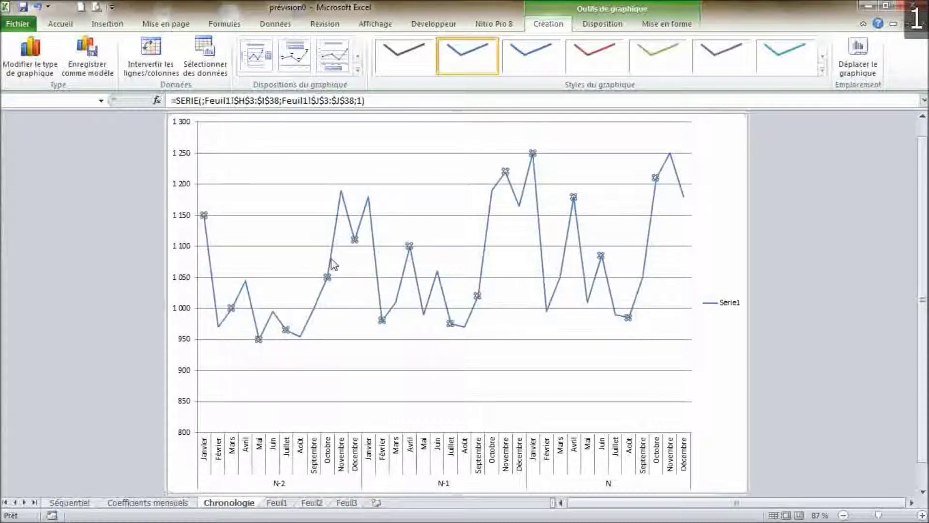
right_click(333, 263)
left_click(380, 377)
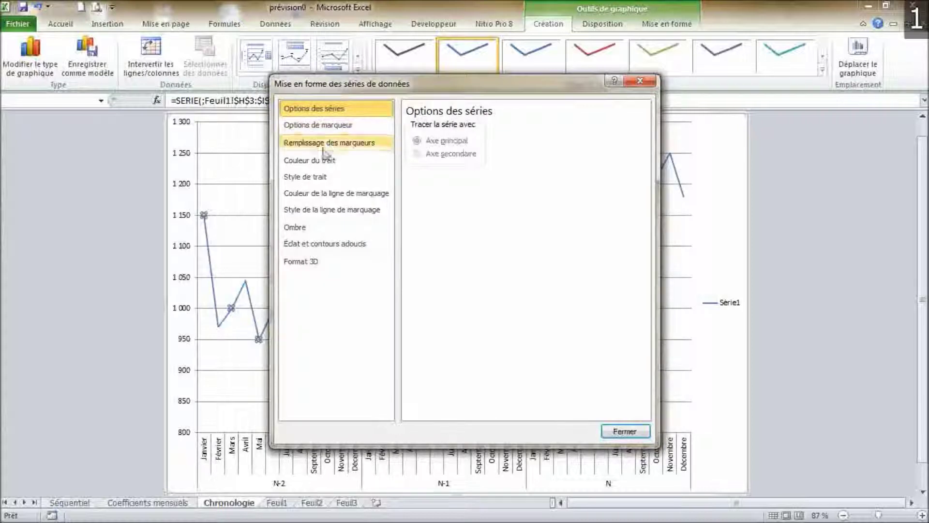
left_click(315, 161)
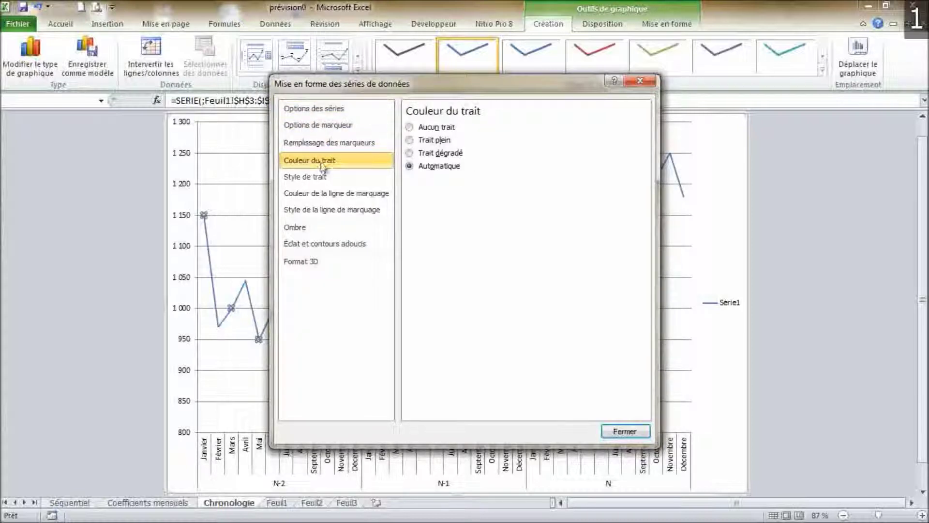
left_click(293, 178)
left_click(409, 268)
left_click(622, 436)
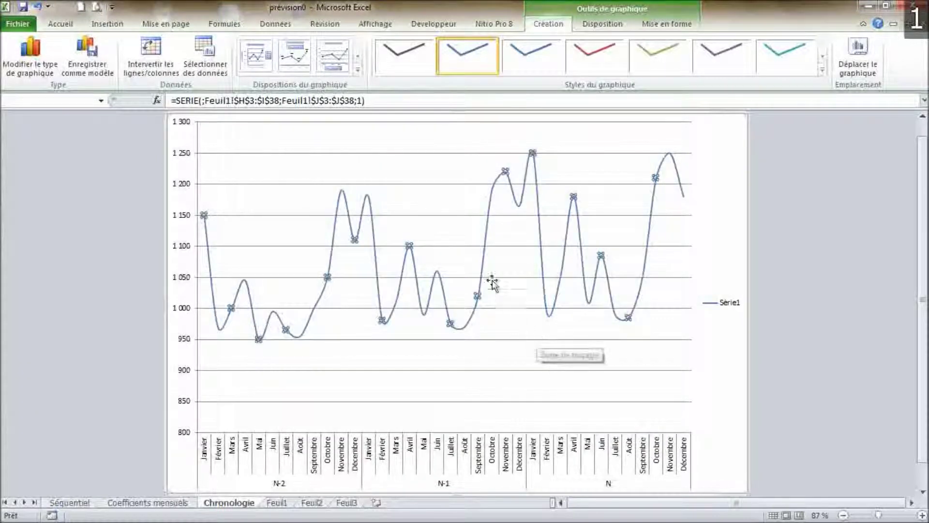
Add a linear trendline to the sales series with its equation displayed, placing the equation above the trendline in year N.
right_click(485, 260)
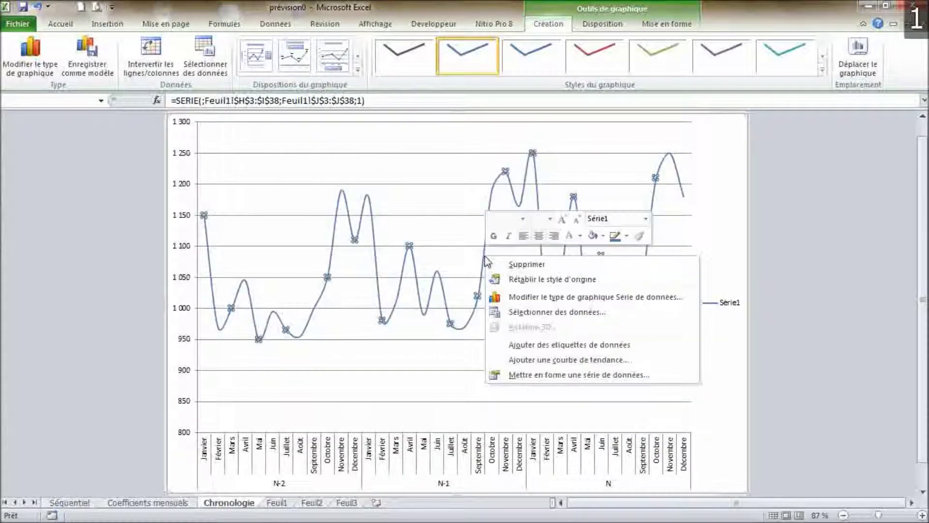
left_click(533, 362)
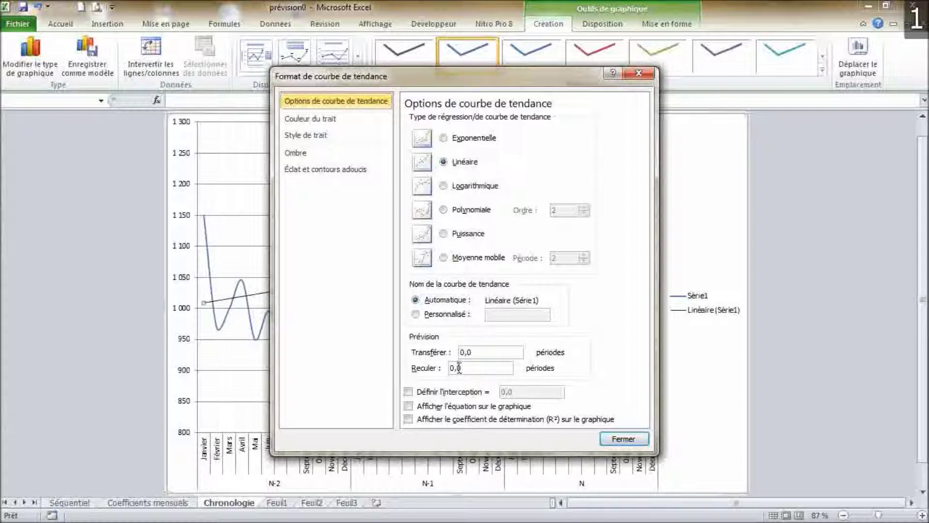
left_click(408, 406)
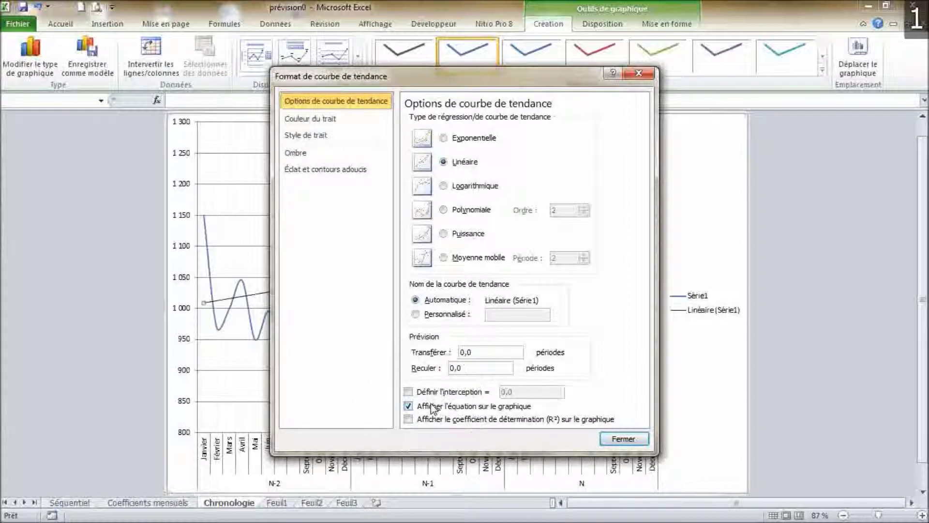
left_click(623, 439)
left_click_drag(597, 231, 566, 172)
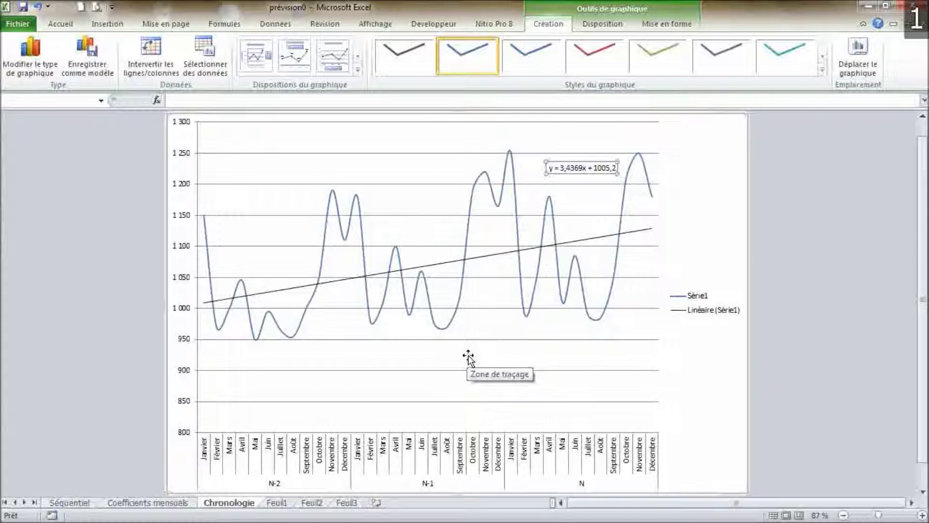
Format the trendline equation label as 12 pt bold red text on a yellow fill.
left_click(61, 24)
left_click(183, 47)
left_click(183, 47)
left_click(184, 48)
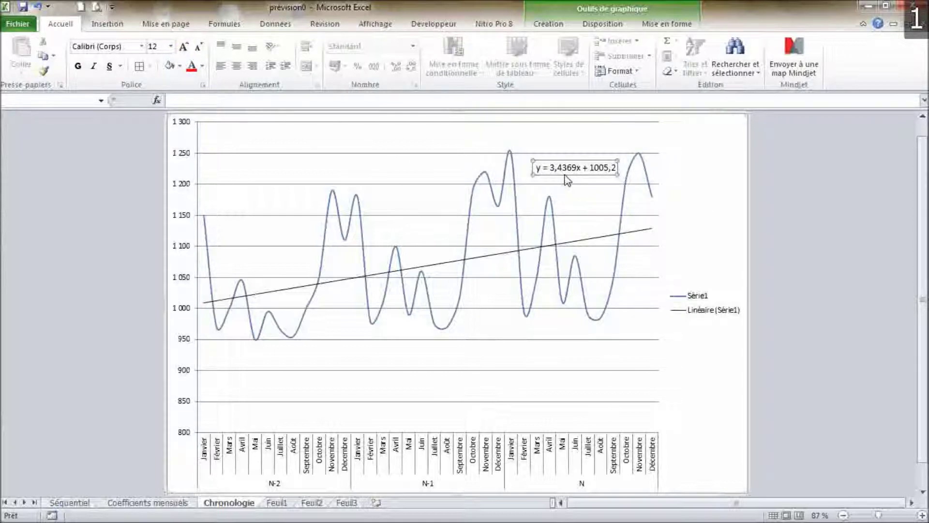
left_click(179, 67)
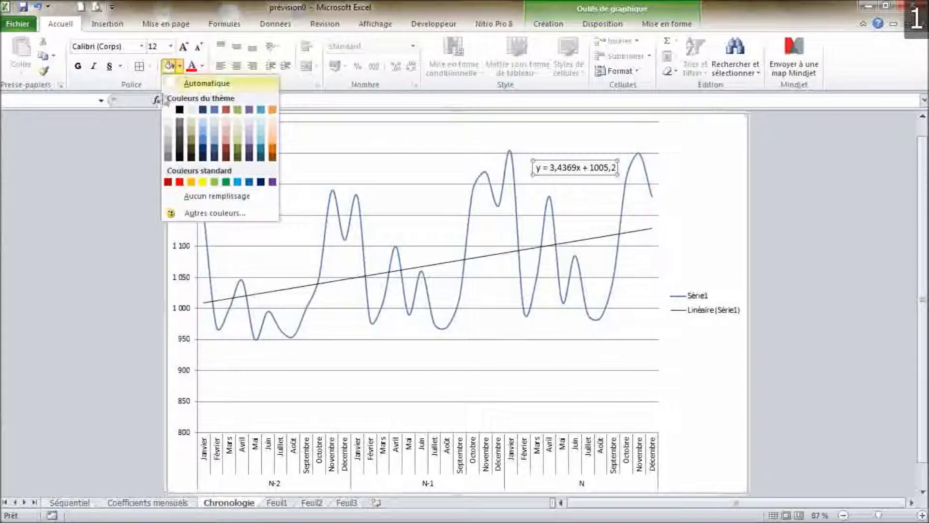
left_click(204, 182)
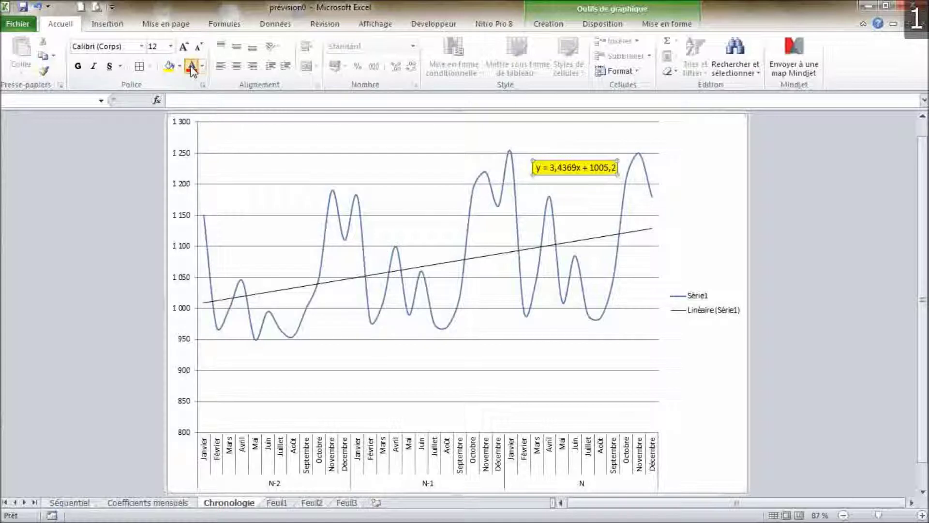
left_click(78, 66)
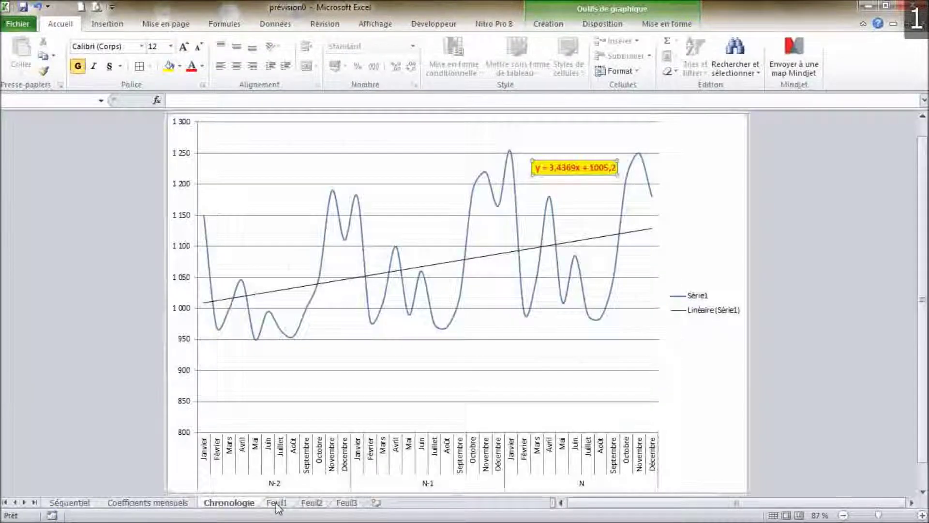
On Feuil1, enter the headers "Pente" in N2 and "Ordonnée à l'origine" in O2.
left_click(276, 503)
scroll(305, 349, "up", 3)
scroll(305, 349, "up", 3)
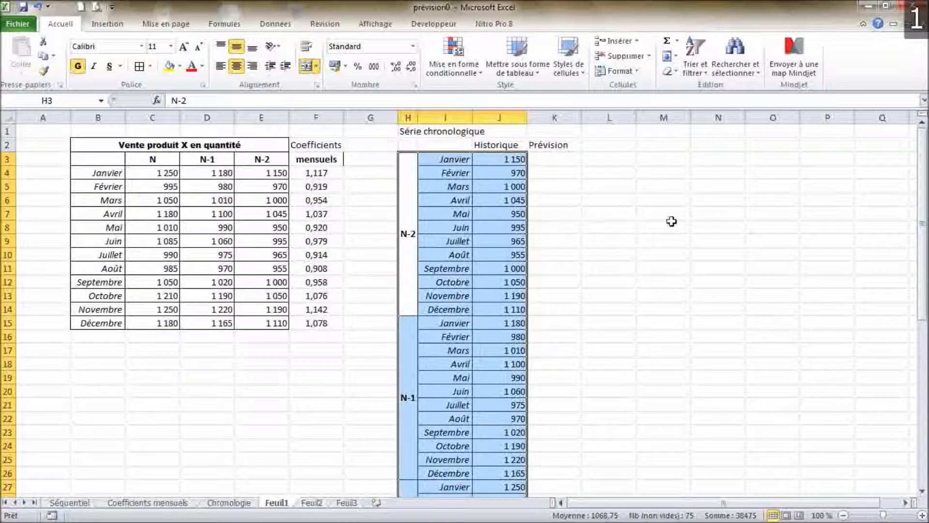
left_click(671, 144)
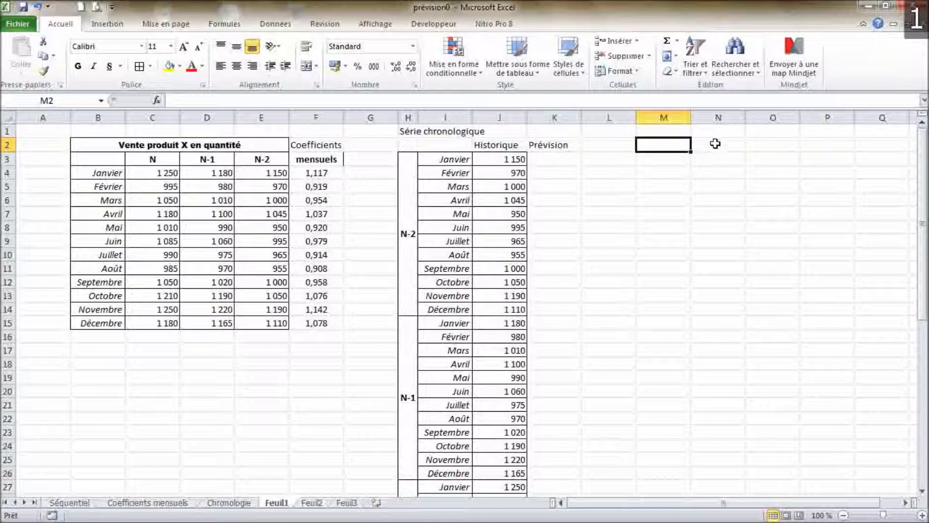
left_click(731, 147)
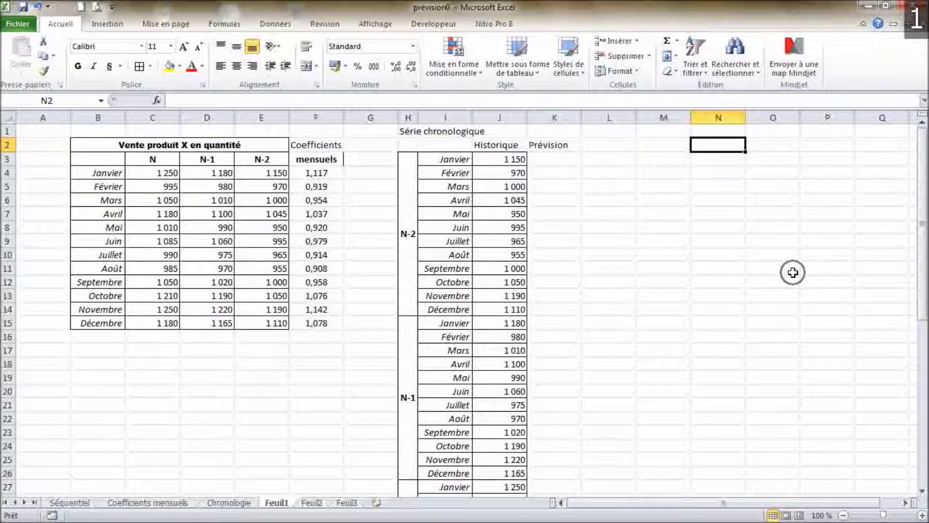
type("Pente")
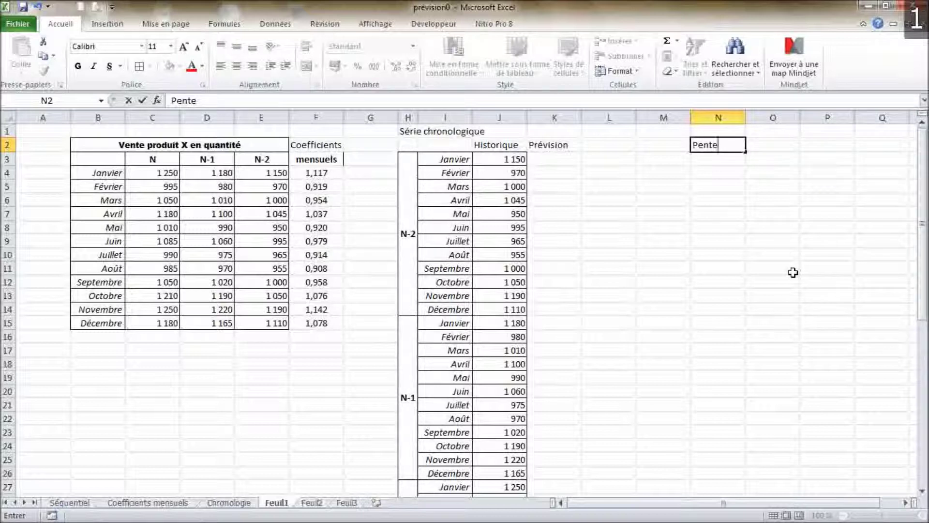
key("Tab")
type("Ord")
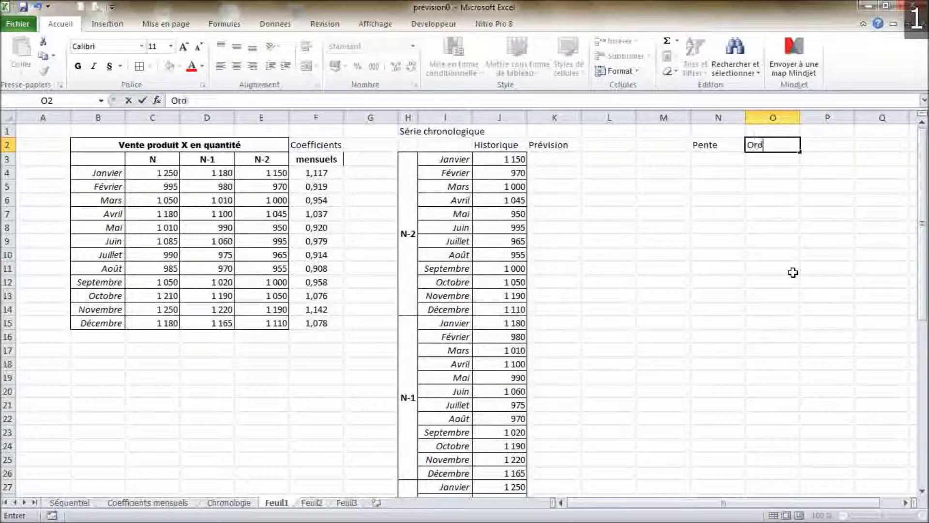
type("onnée à")
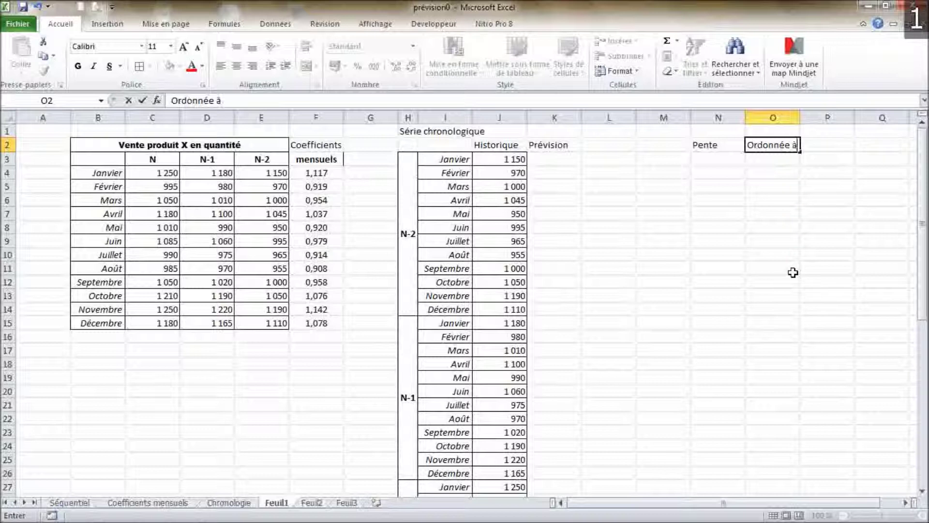
type(" l'origine")
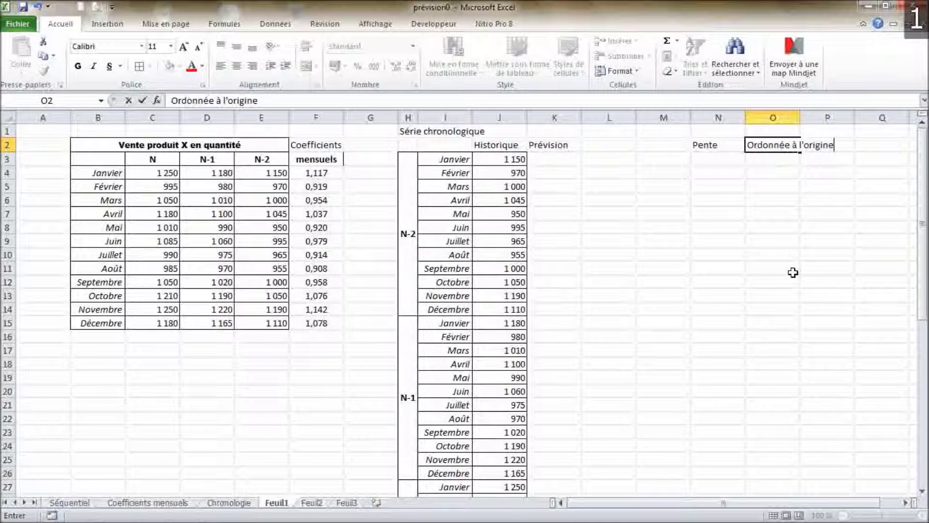
key("Return")
Calculate slope and intercept in N3:O3 with the array formula =DROITEREG(J3:J38), and compare them with the trendline equation on the Chronologie sheet.
key("shift+Right")
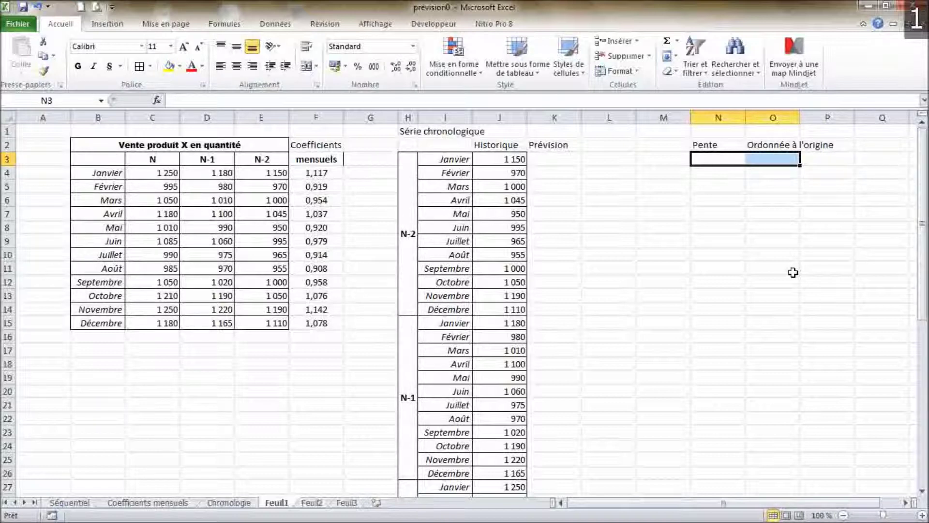
type("=dr")
left_click(727, 187)
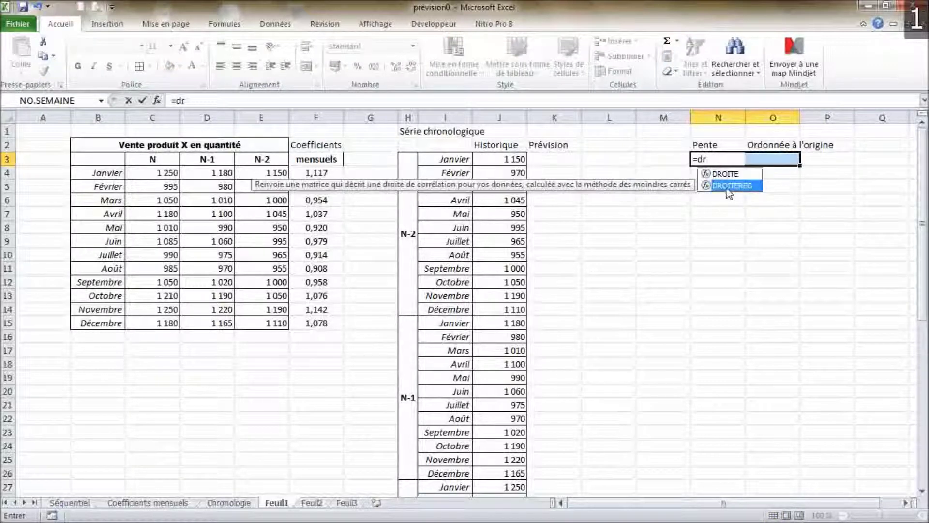
double_click(730, 186)
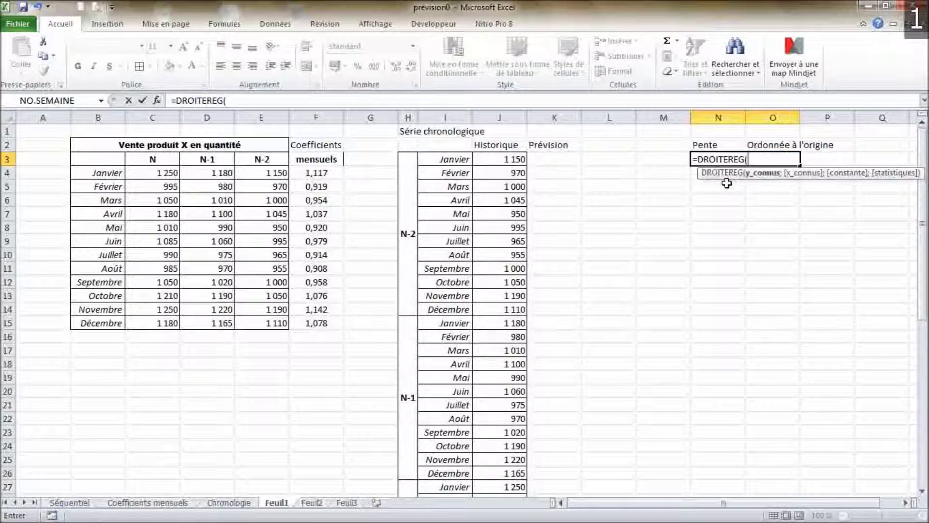
left_click_drag(513, 159, 504, 433)
left_click(280, 101)
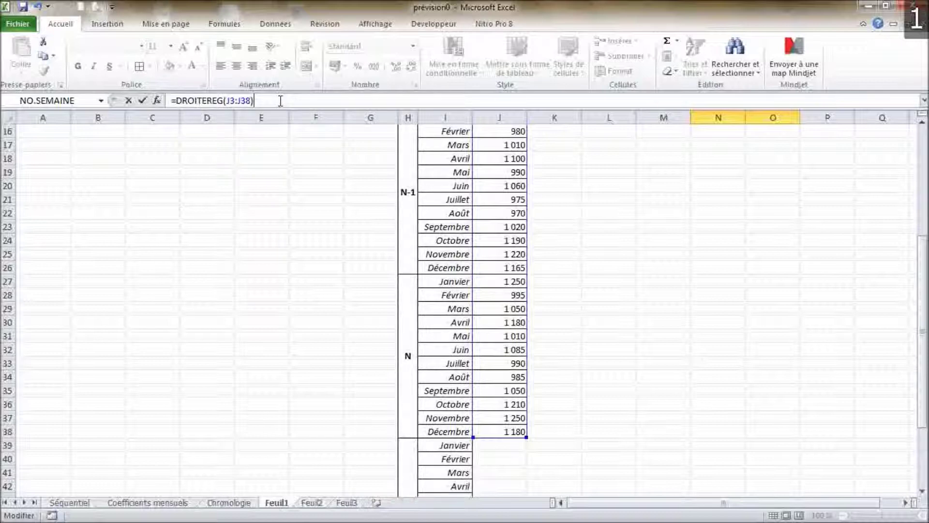
type(")")
key("ctrl+shift+Return")
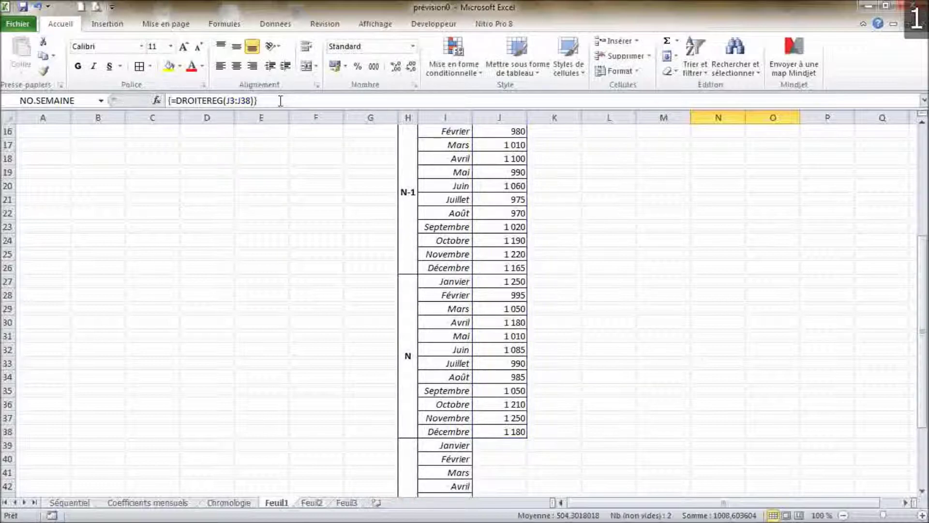
scroll(658, 259, "up", 5)
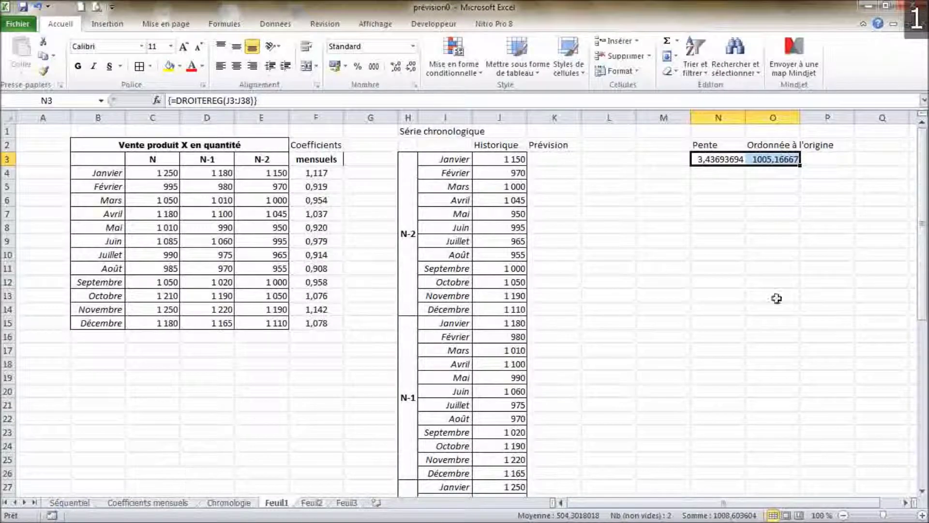
left_click(229, 503)
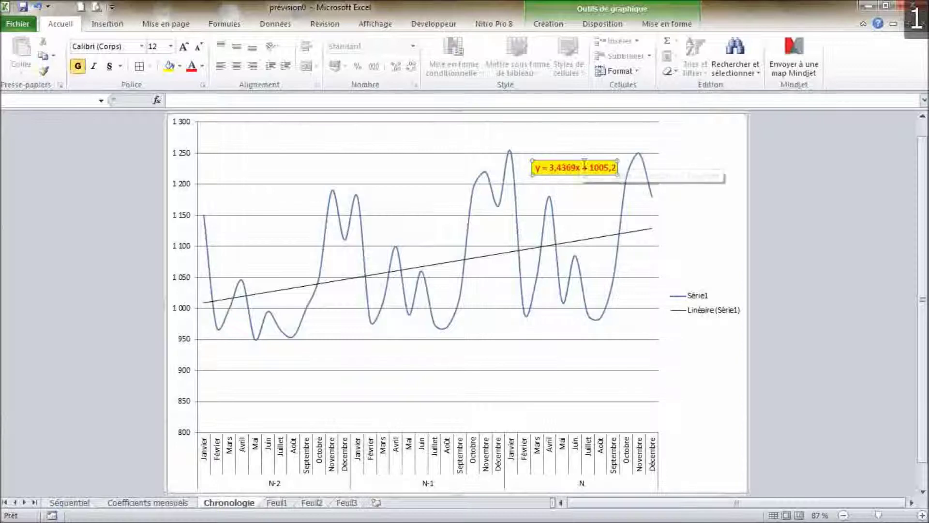
left_click(276, 502)
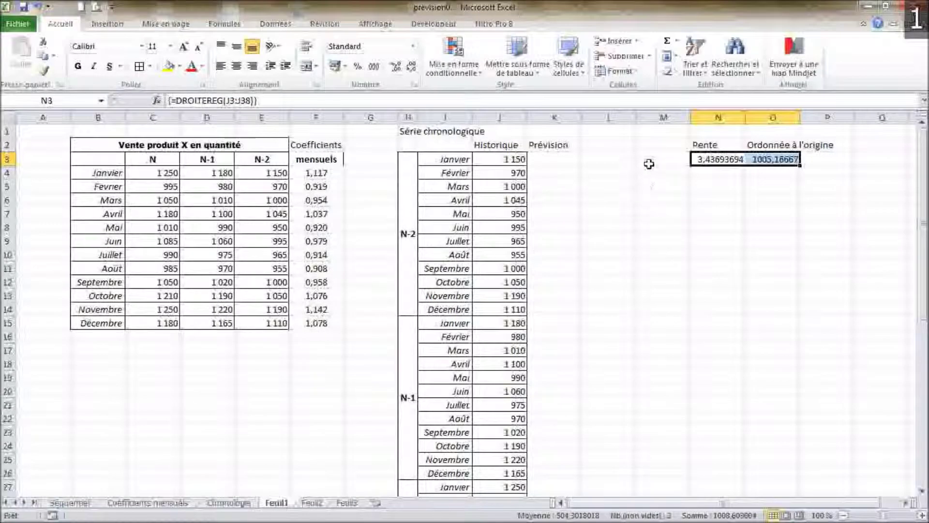
Narrow column L and enter the header "x" in L2.
left_click_drag(636, 117, 608, 117)
left_click(594, 149)
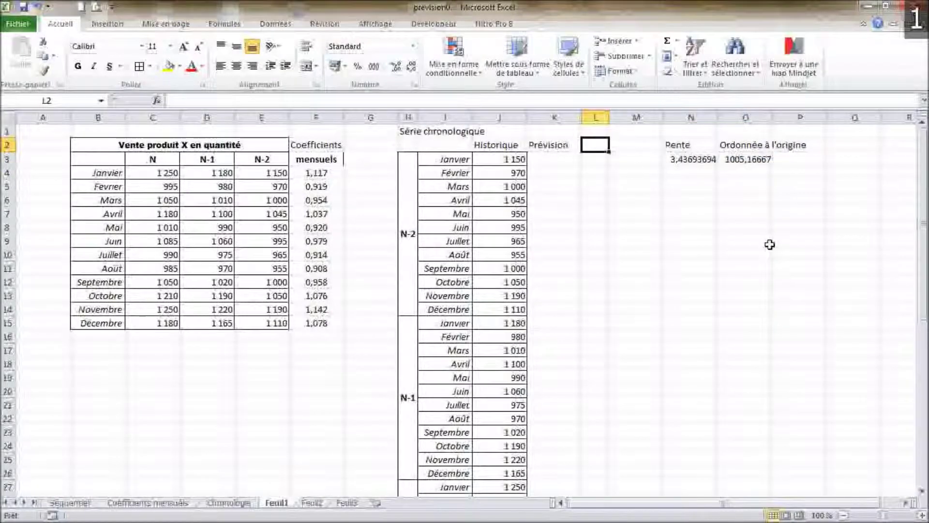
type("x")
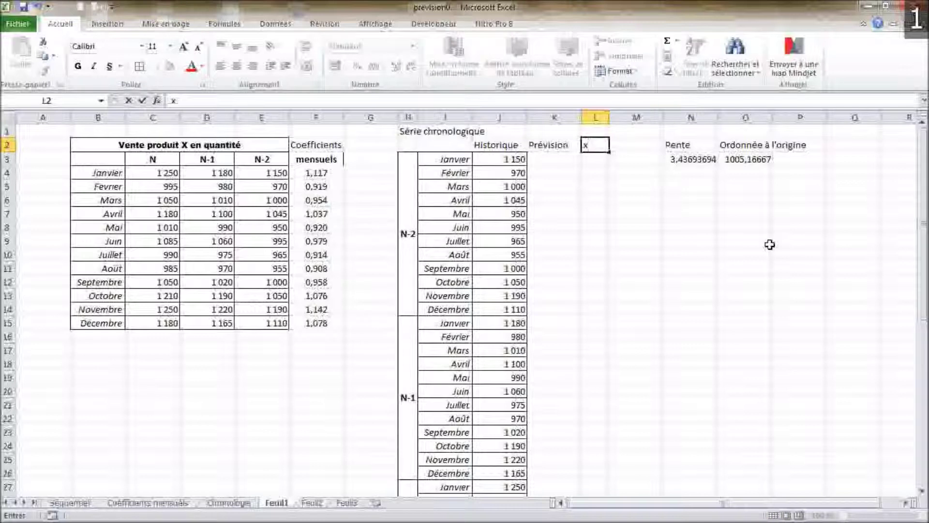
key("Return")
Number the periods from 1 to 48 in L3:L50, down to December of year N+1.
type("1")
key("Return")
type("2")
key("Return")
left_click_drag(599, 158, 598, 463)
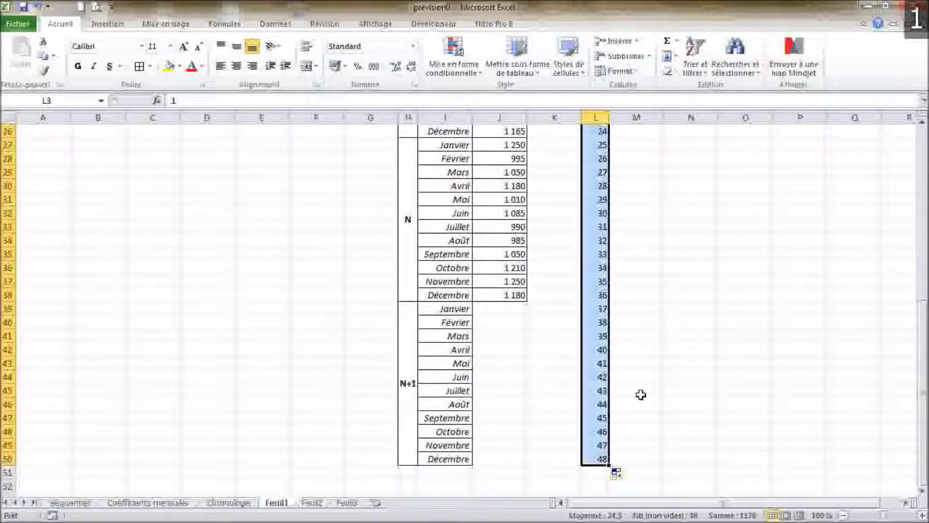
scroll(644, 363, "up", 8)
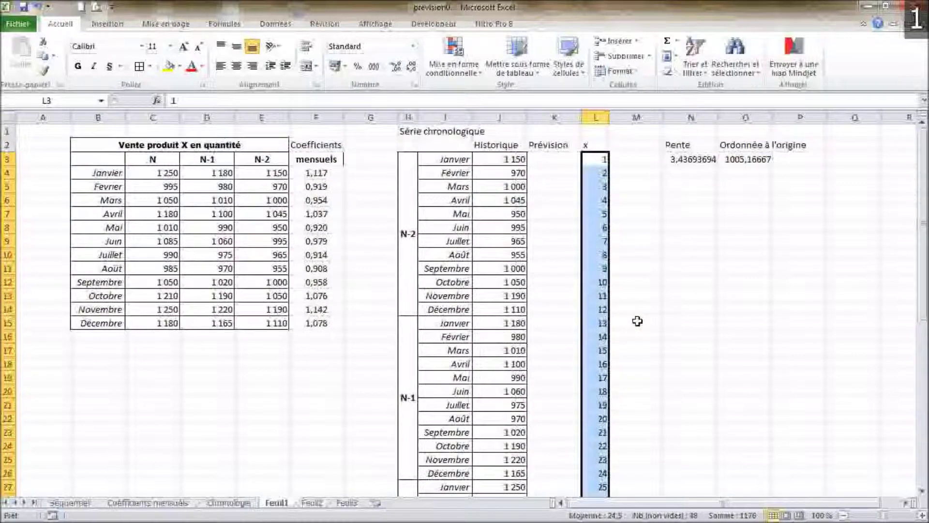
scroll(560, 277, "down", 6)
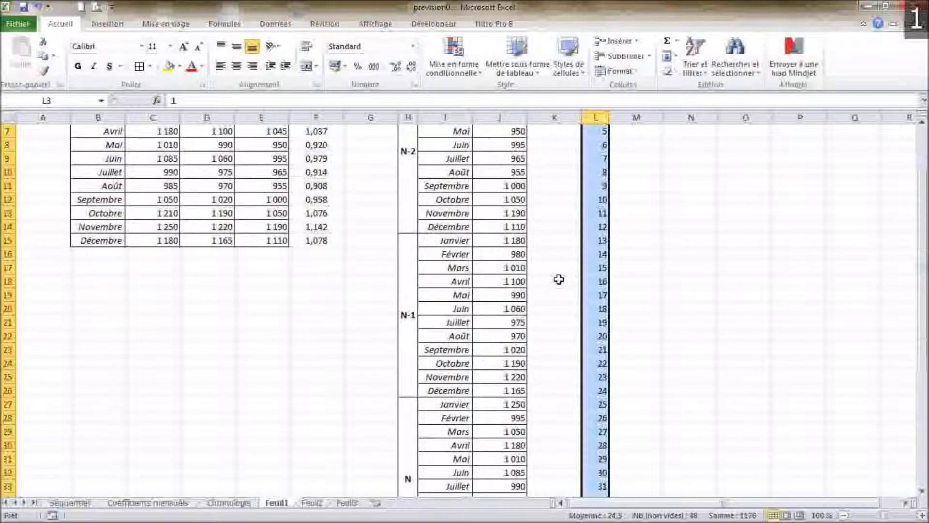
Calculate the January N+1 trend value in K39 with the formula =($N$3*L39)+$O$3.
scroll(553, 281, "down", 1)
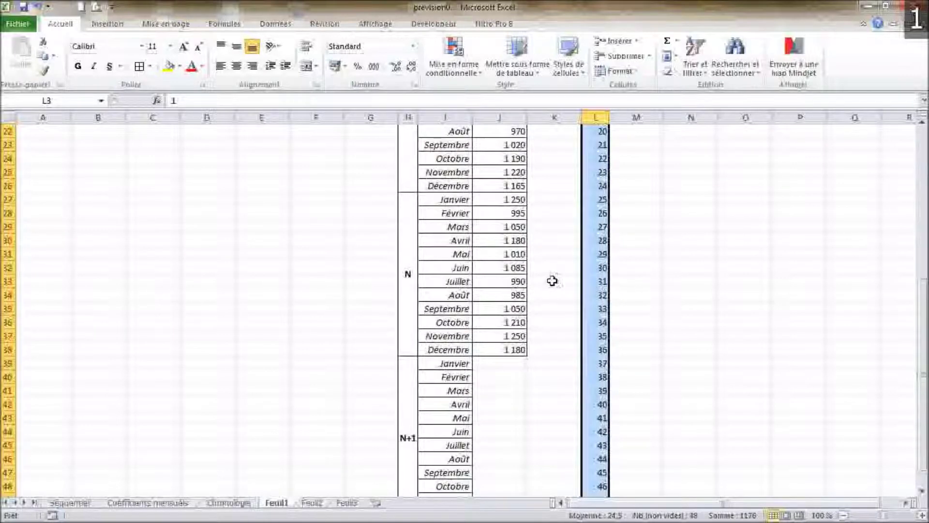
left_click(551, 363)
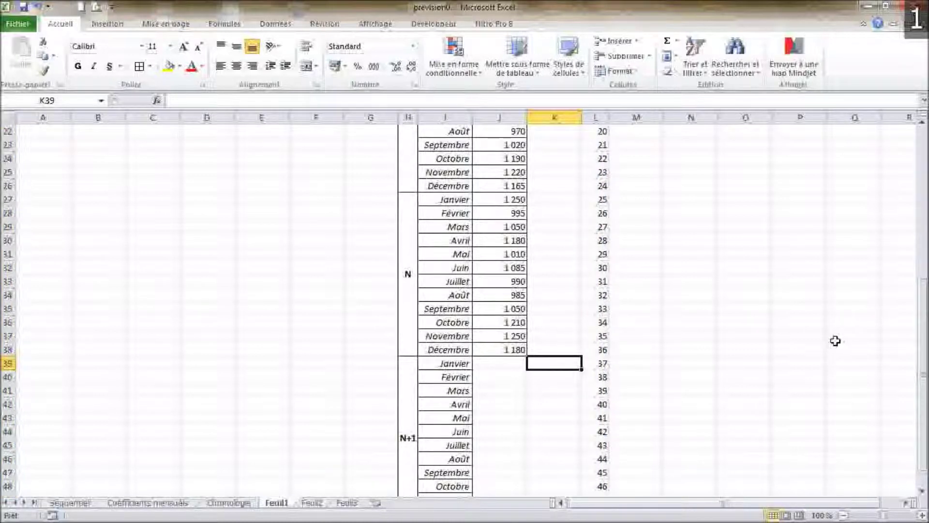
type("=(")
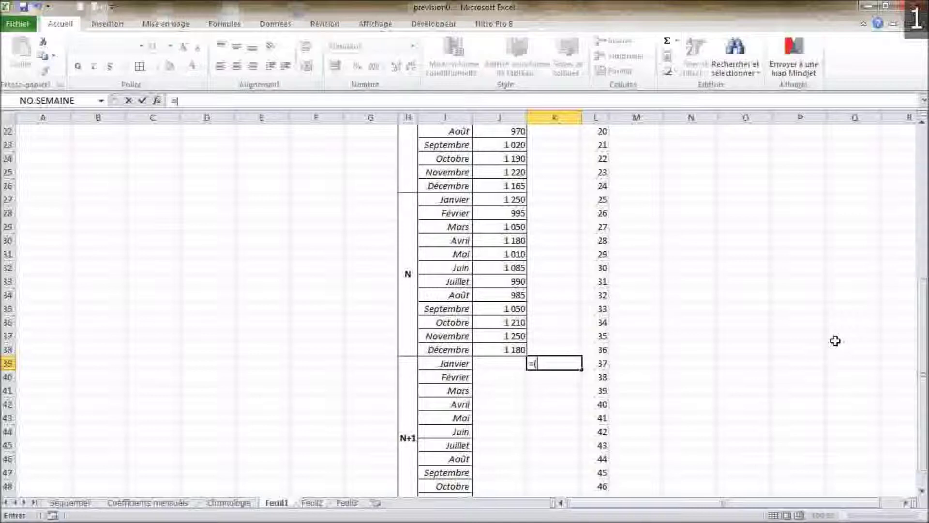
scroll(836, 341, "up", 7)
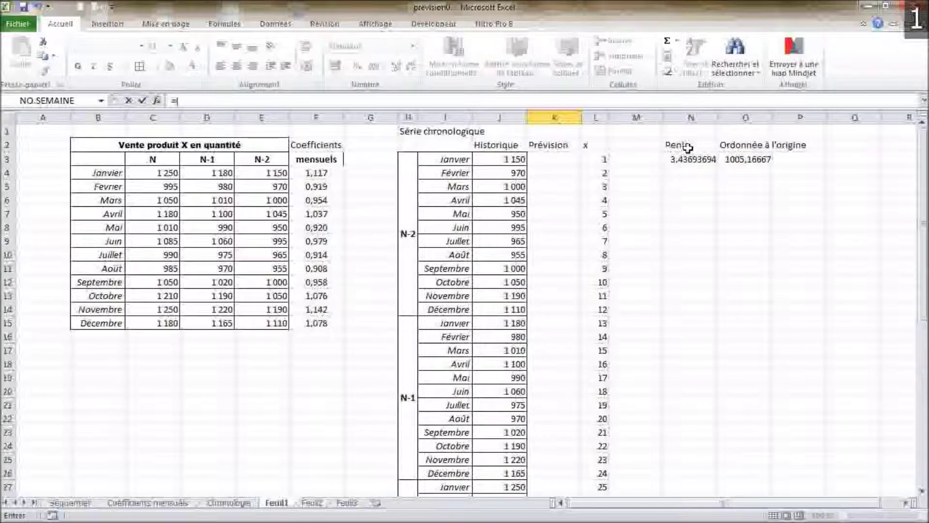
left_click(685, 159)
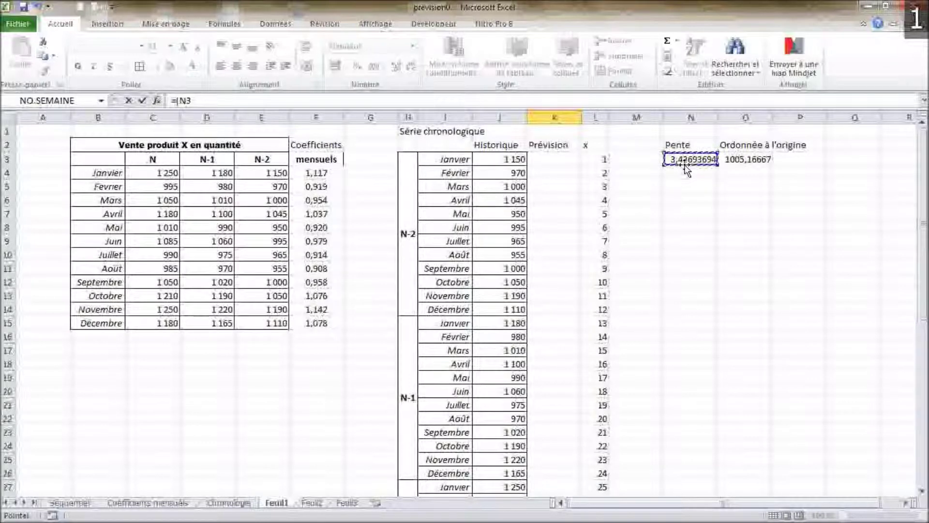
key("F4")
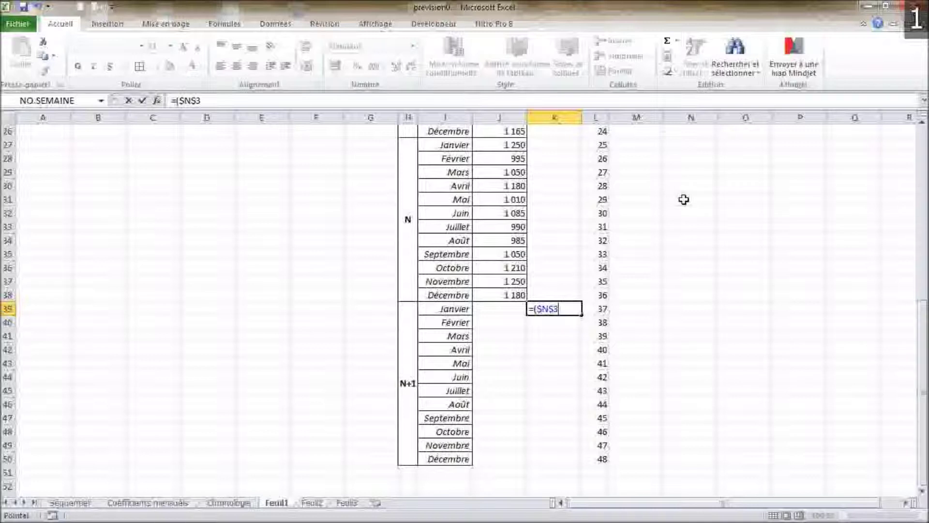
type("*")
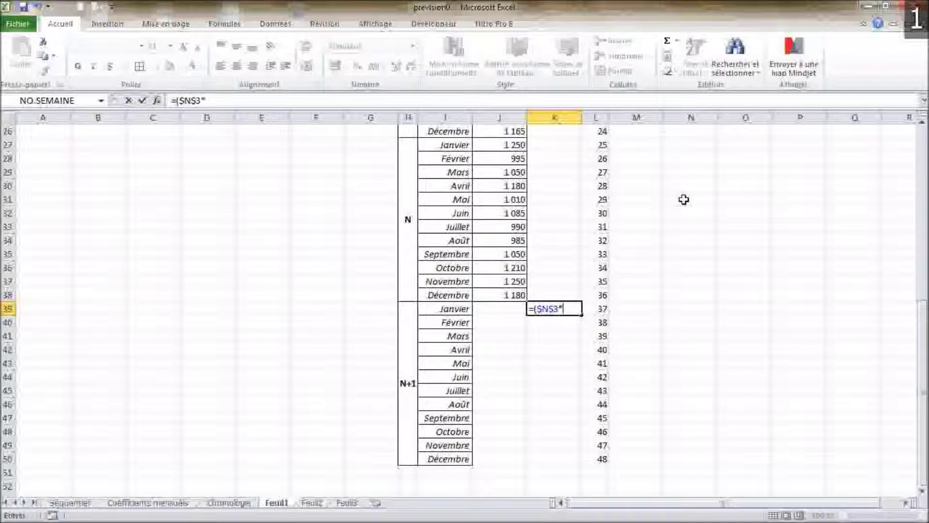
left_click(603, 309)
type(")")
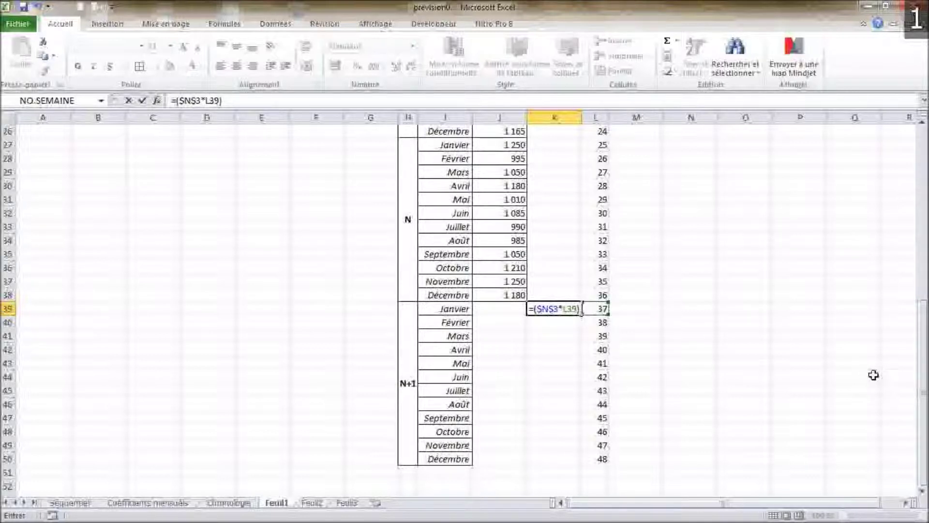
type("+")
scroll(886, 339, "up", 8)
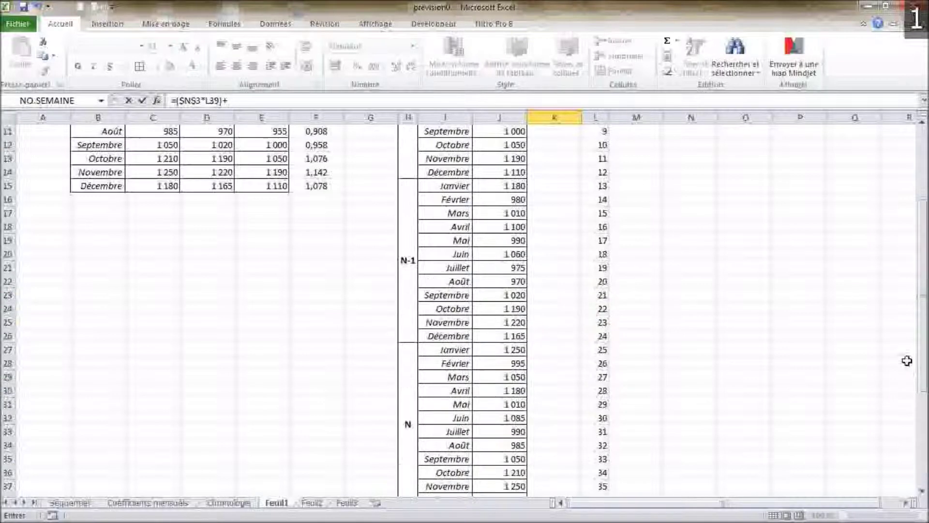
left_click(748, 159)
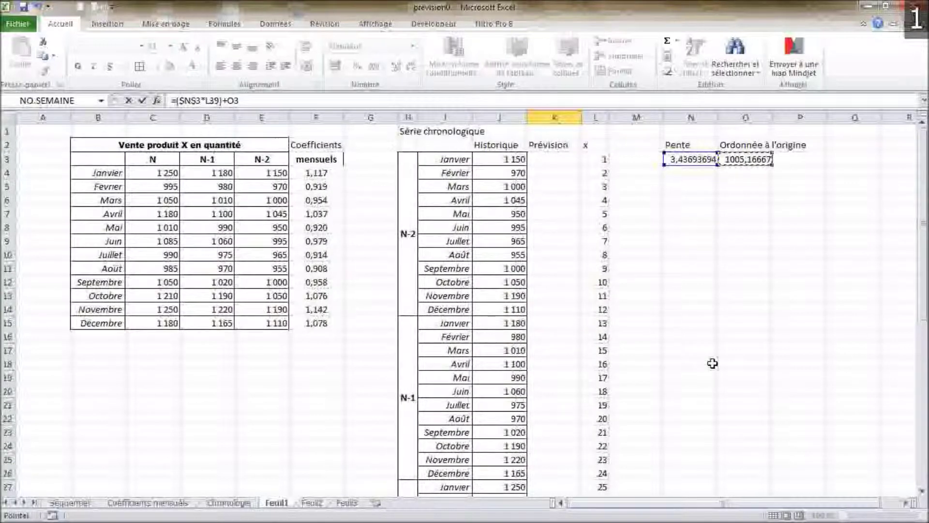
key("F4")
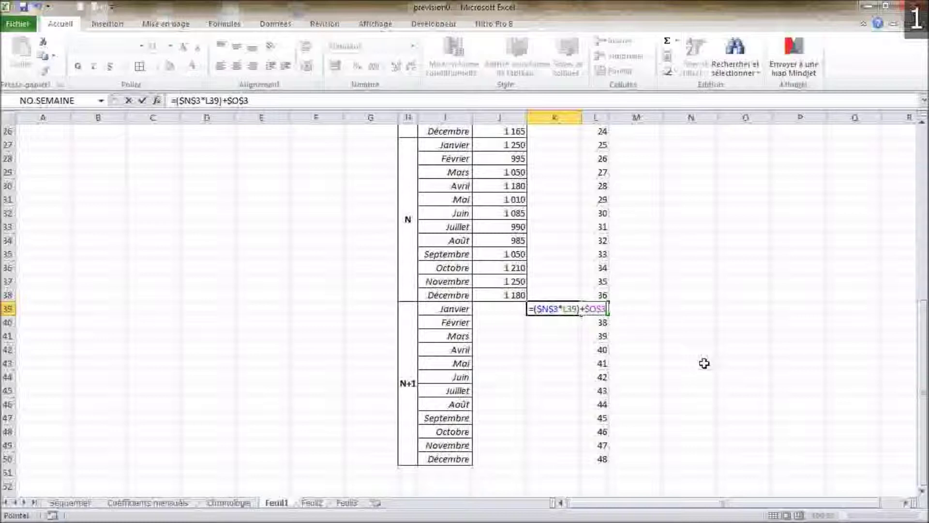
key("Return")
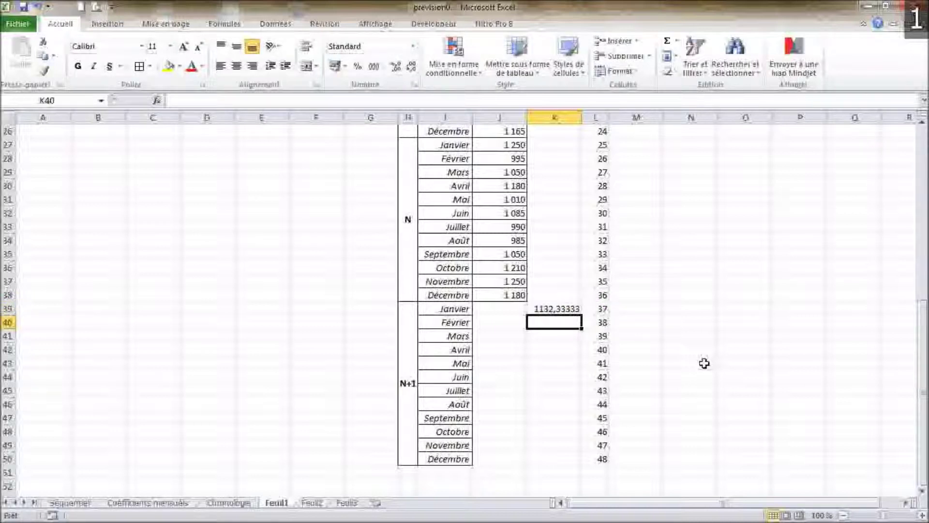
Copy the number format and borders of J38 onto K39, and fill the trend formula down to K50.
left_click(484, 294)
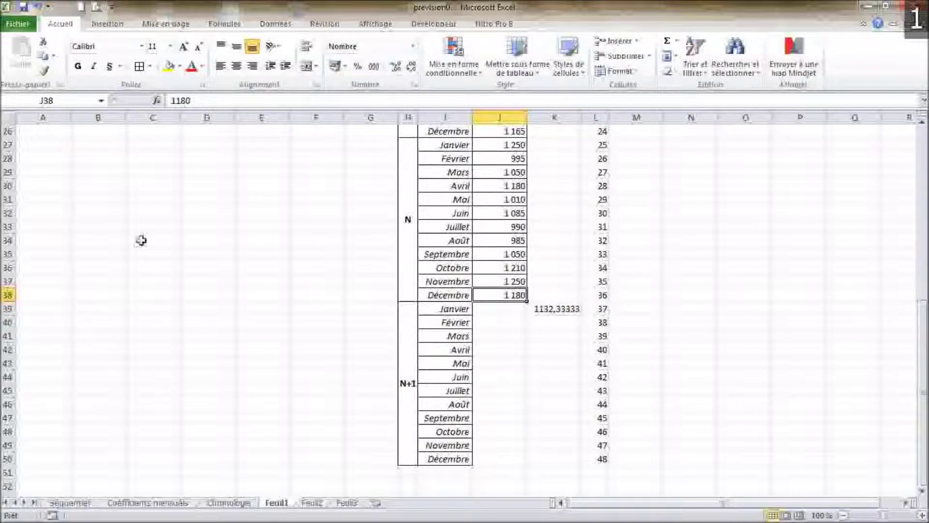
left_click(44, 71)
left_click(552, 309)
left_click_drag(584, 316, 575, 465)
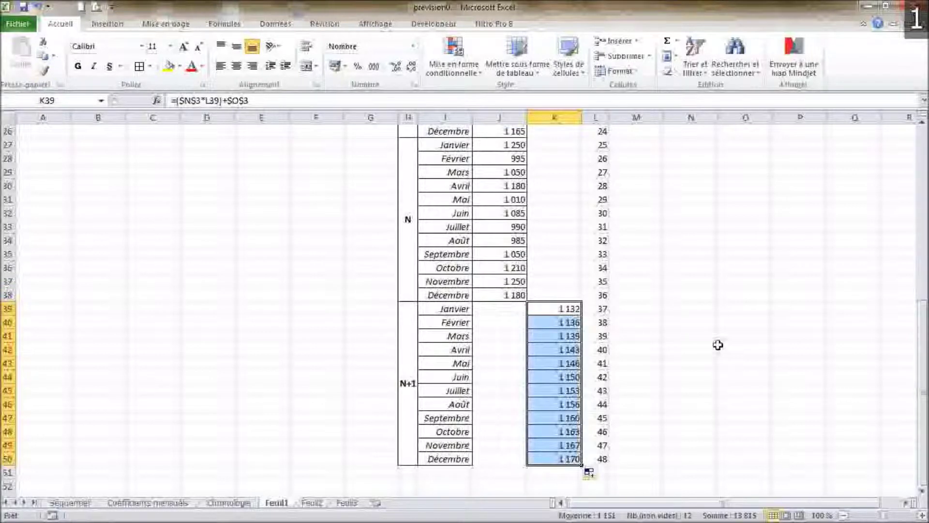
Move the N+1 trend values from K39:K50 to M39:M50.
scroll(712, 349, "up", 8)
scroll(716, 351, "down", 7)
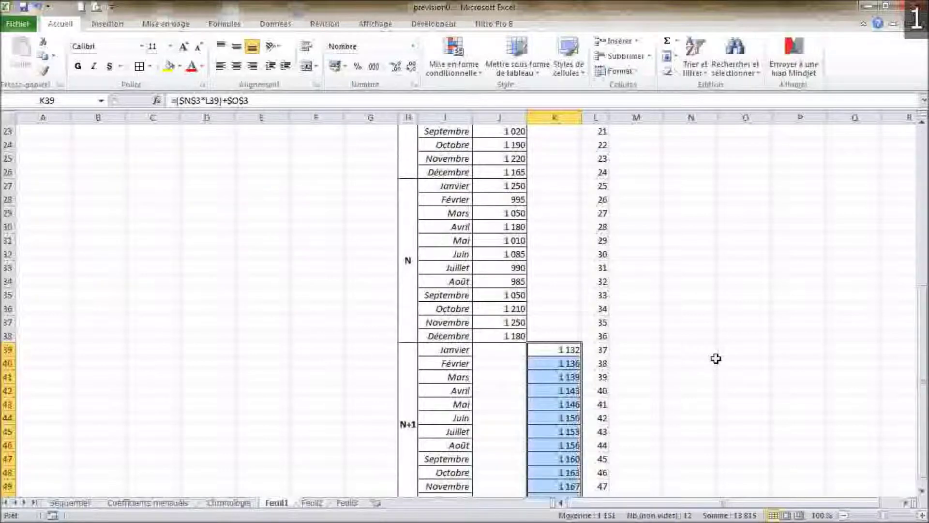
scroll(716, 358, "down", 3)
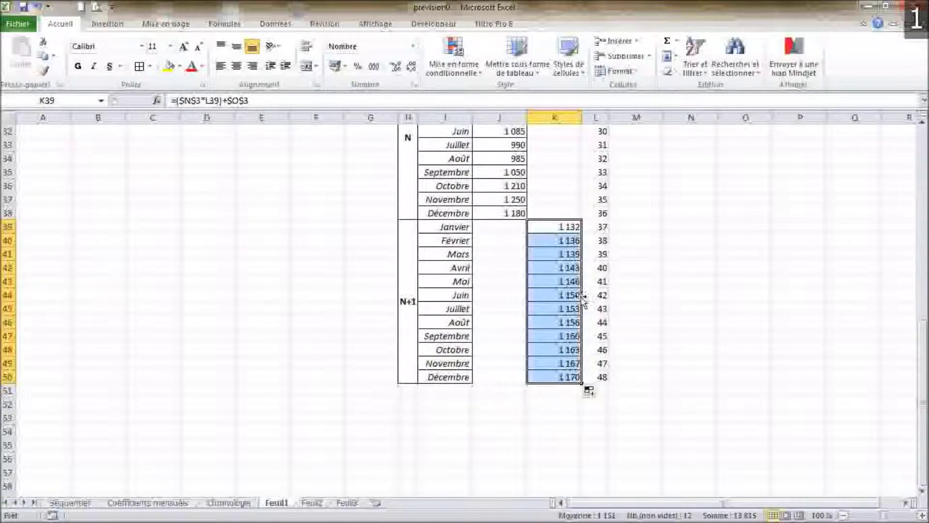
left_click_drag(584, 298, 652, 300)
Calculate the seasonal forecast for January N+1 in K39 with =MOYENNE($M$39:$M$50)*F4.
left_click(556, 226)
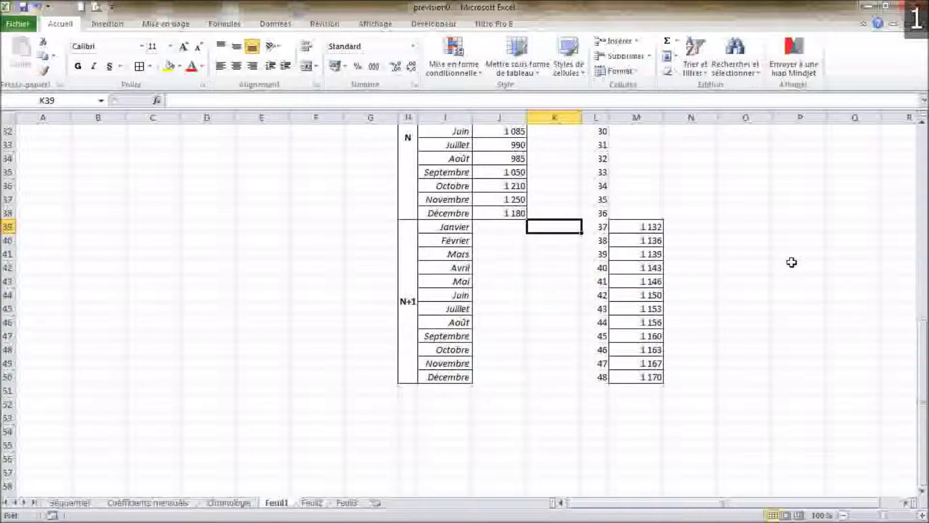
scroll(326, 321, "up", 10)
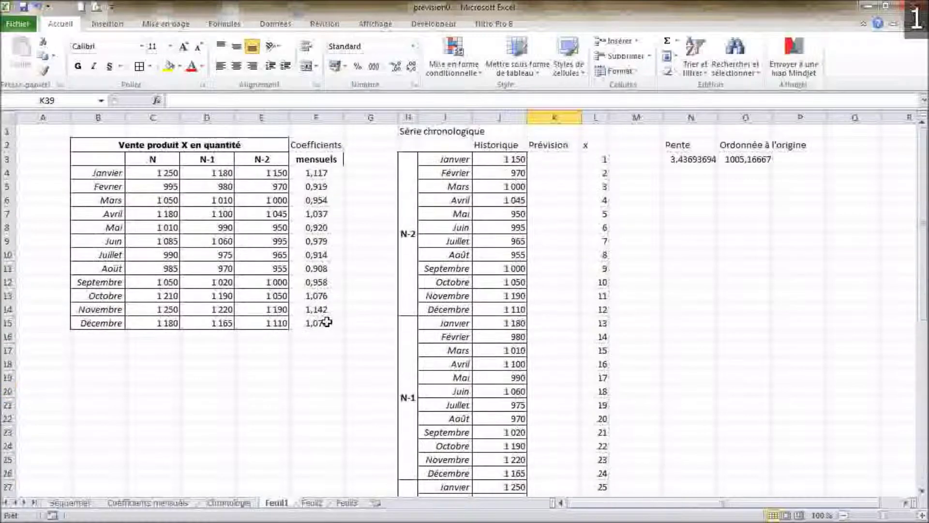
scroll(326, 321, "down", 10)
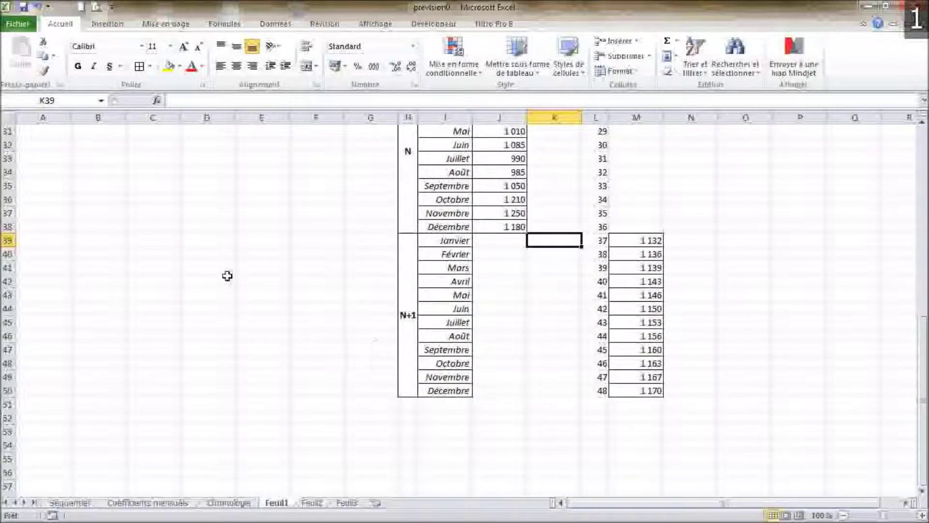
type("=")
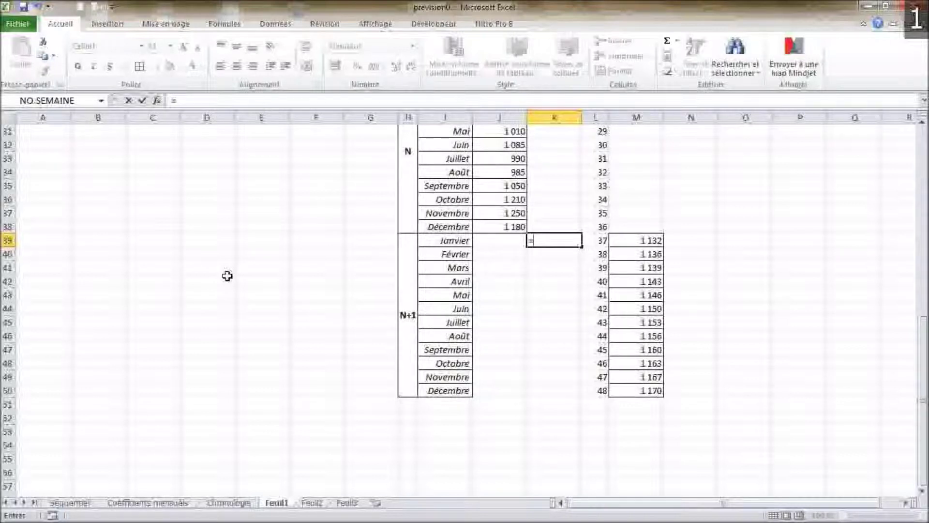
type("moyenne")
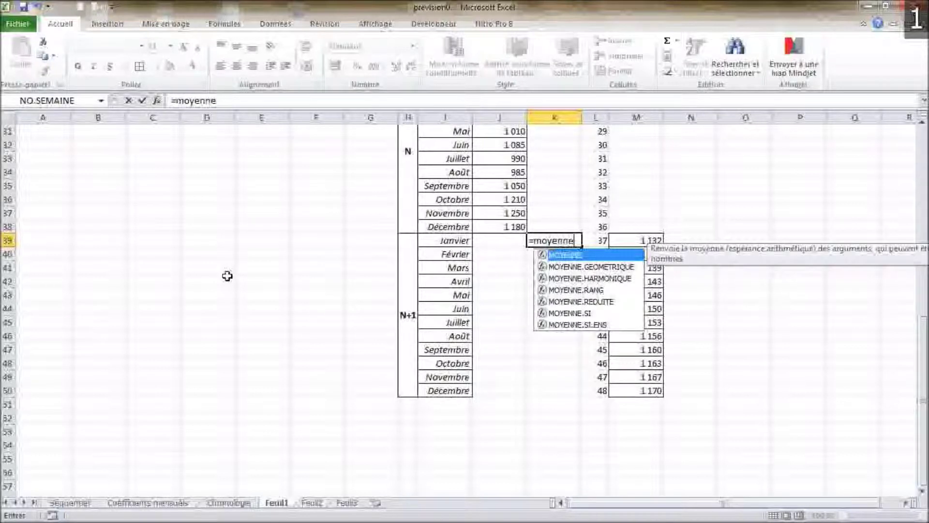
type("(")
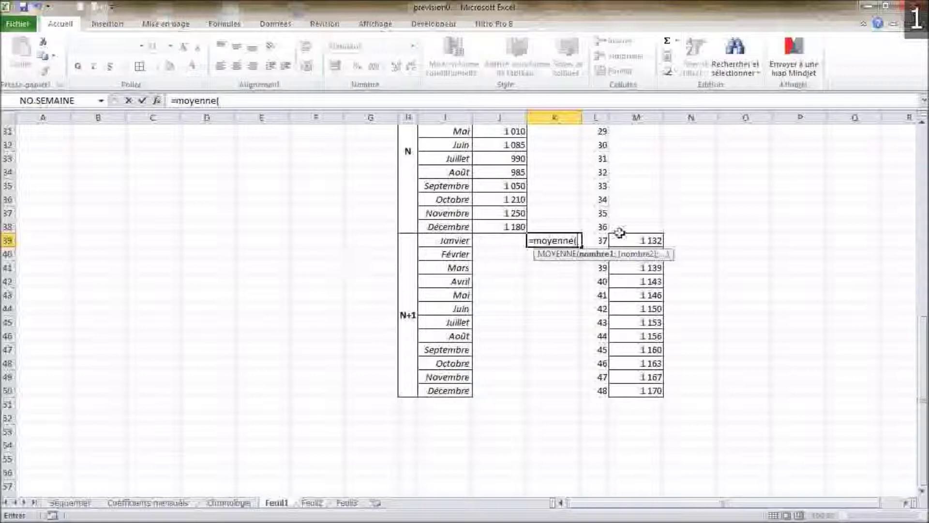
left_click_drag(629, 240, 636, 389)
key("F4")
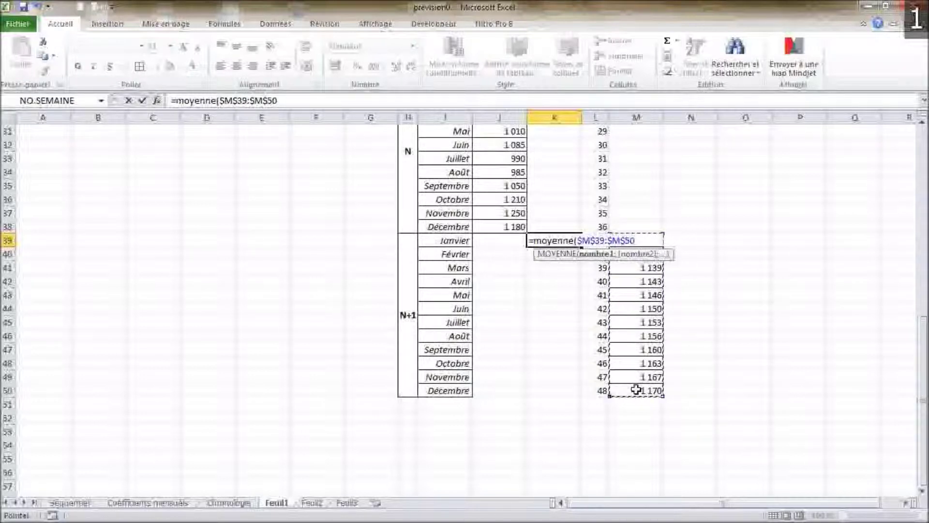
type(")*")
scroll(311, 269, "up", 10)
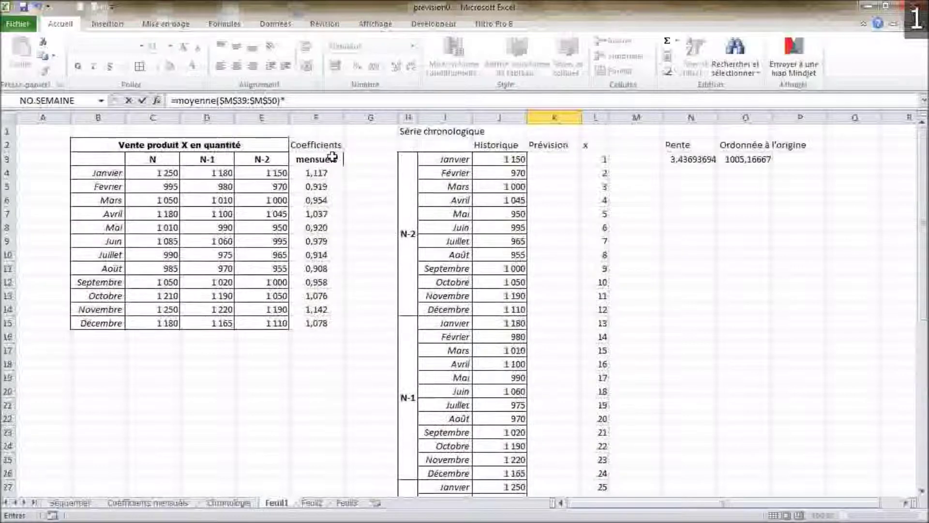
left_click(334, 175)
key("Return")
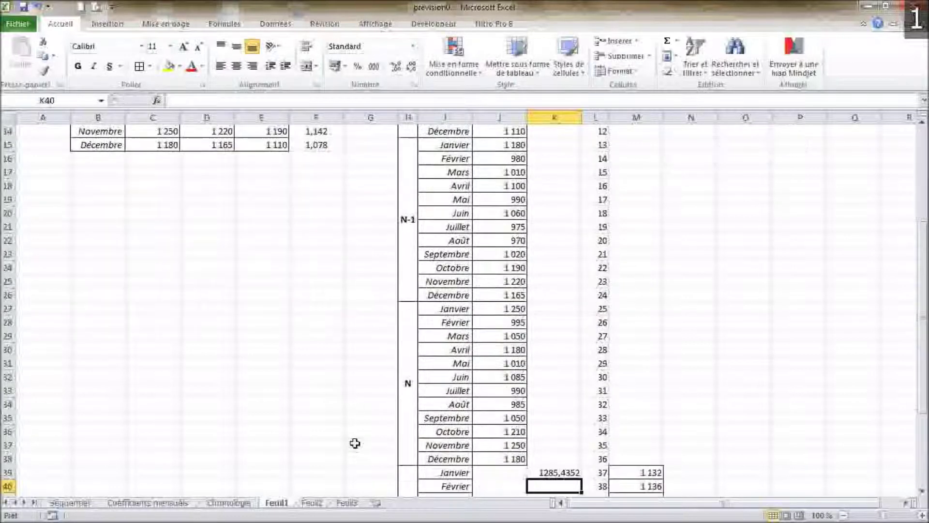
Copy the formatting of J38 onto K39, and fill the seasonal forecast formula down to December in K50.
scroll(459, 407, "down", 2)
left_click(512, 377)
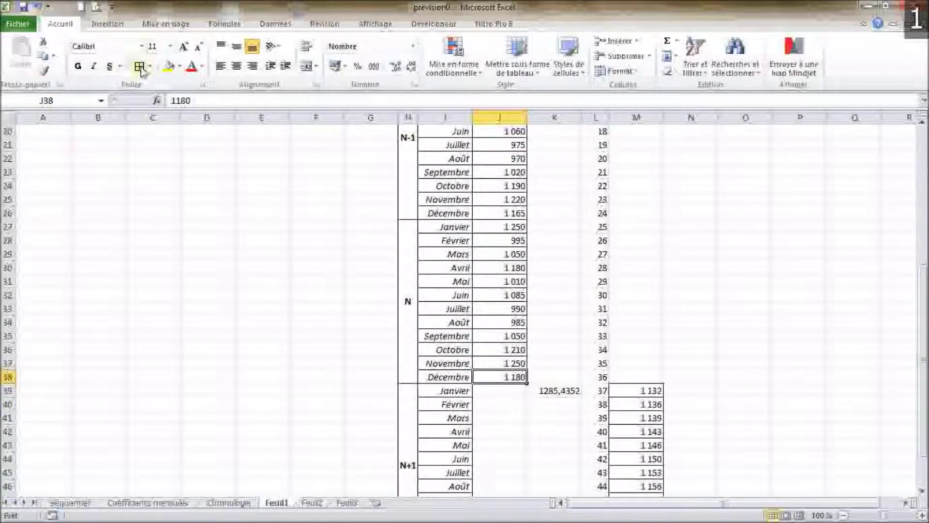
left_click(46, 73)
left_click(561, 390)
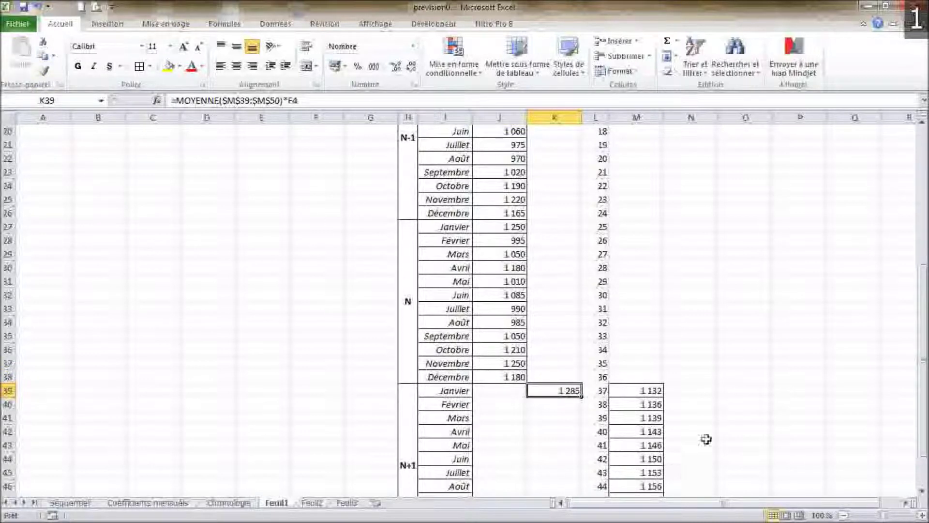
scroll(712, 416, "down", 4)
left_click_drag(581, 235, 566, 384)
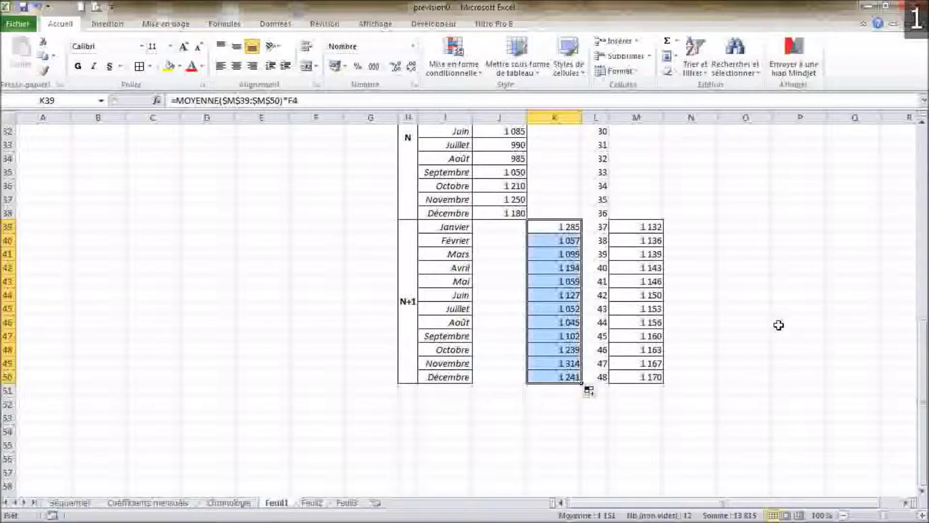
Link the Prévision cell K38 for December of year N to the historical figure with =J38.
left_click(544, 214)
type("=J38")
key("Return")
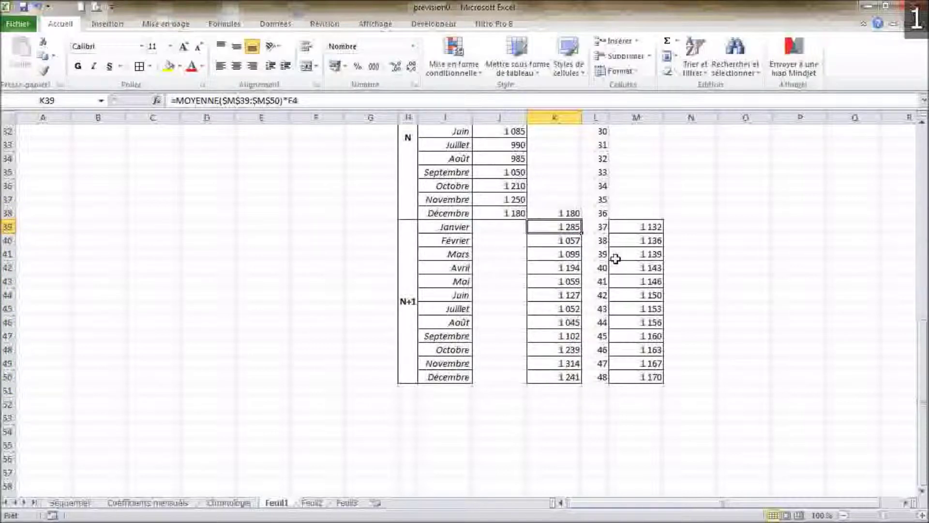
Insert a basic 2D line chart of the Historique and Prévision series from the range H2:K50.
scroll(594, 216, "up", 2)
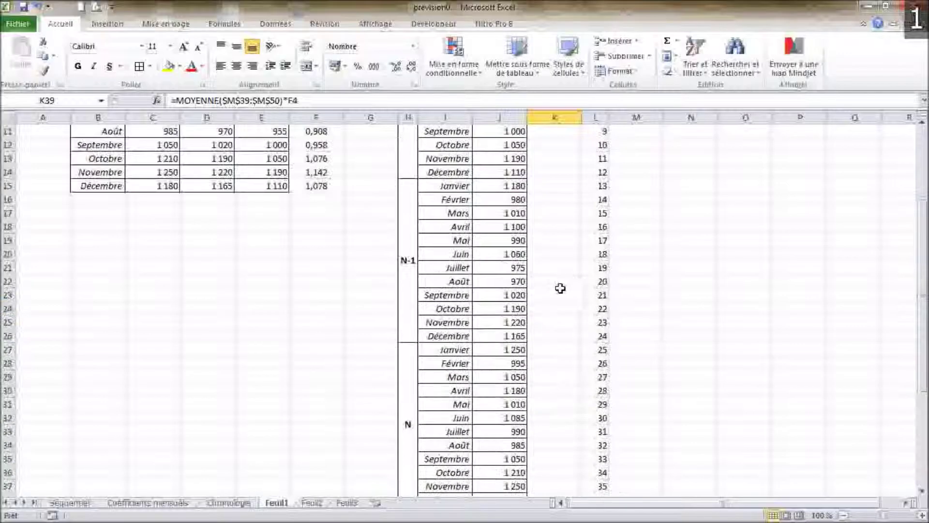
scroll(560, 286, "up", 3)
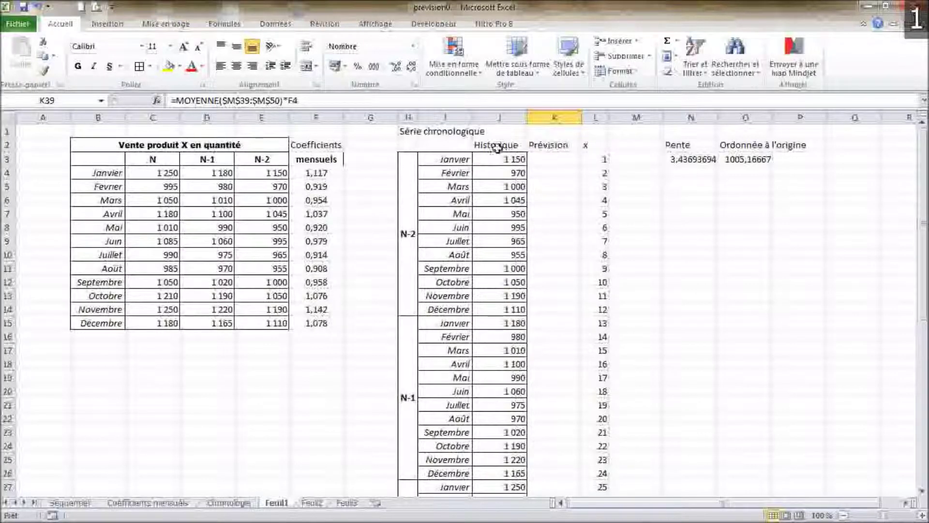
left_click_drag(409, 145, 570, 387)
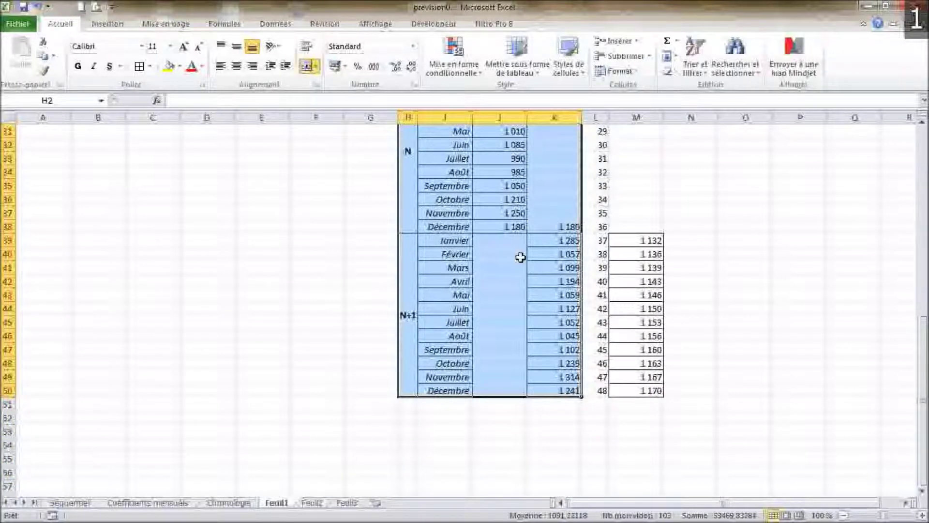
scroll(448, 205, "up", 4)
left_click(107, 24)
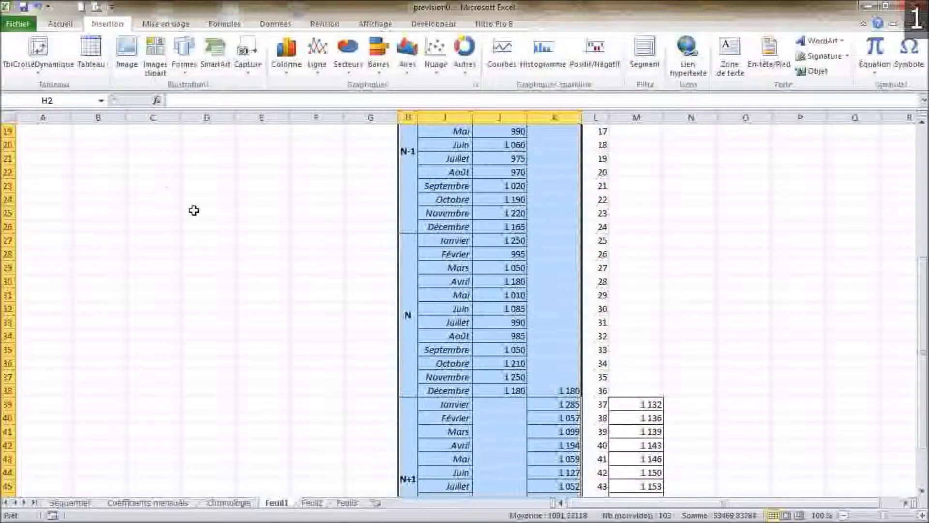
left_click(317, 52)
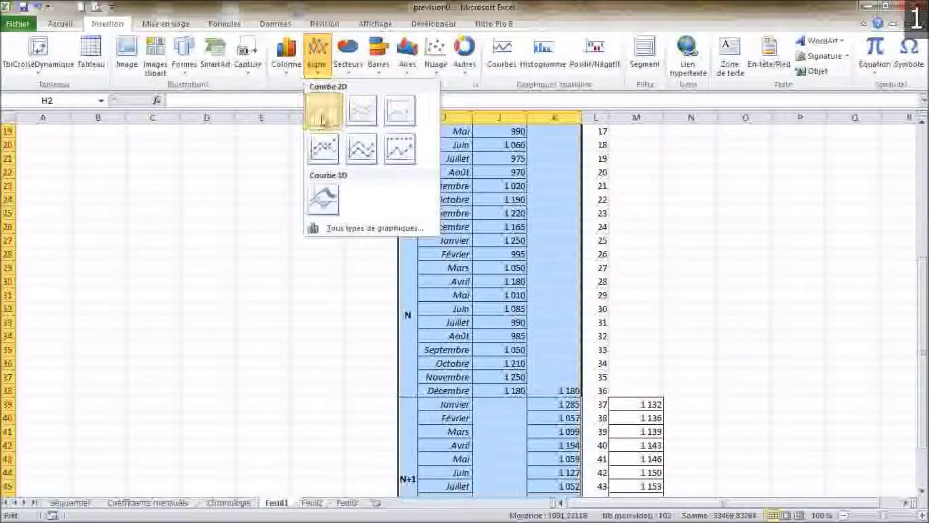
left_click(322, 119)
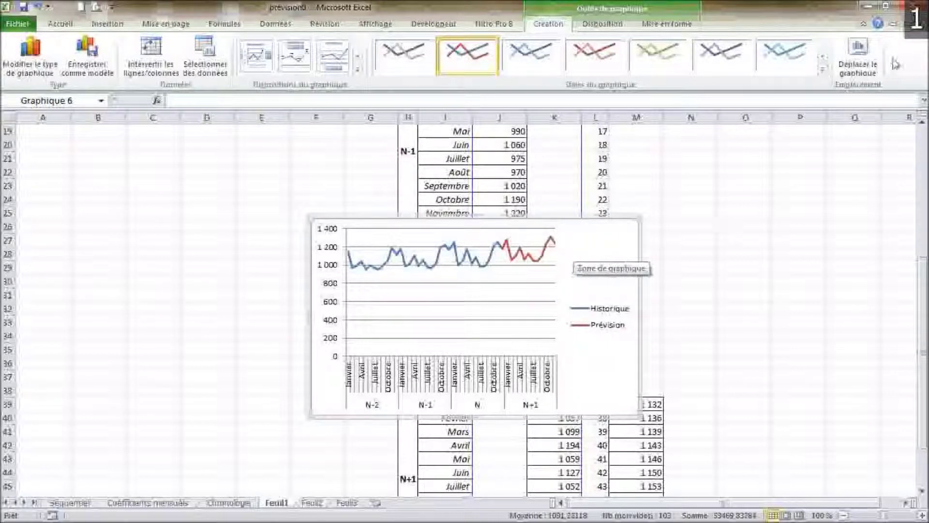
Move the line chart to a new chart sheet named Prévision.
left_click(857, 57)
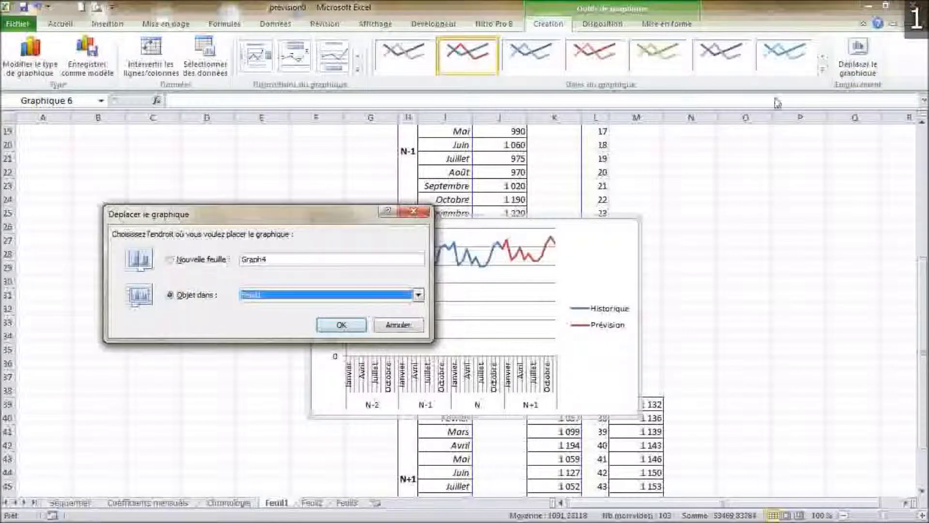
left_click(272, 260)
double_click(272, 260)
type("P")
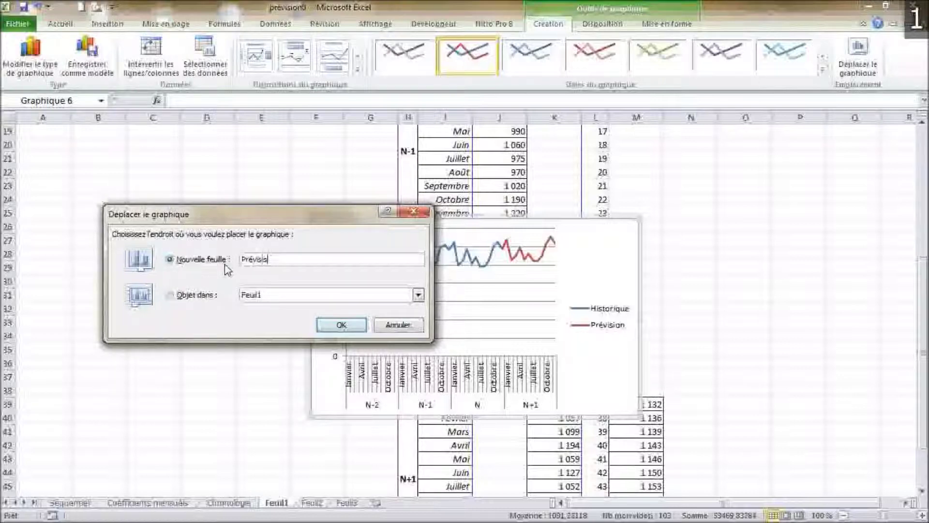
type("révision")
key("Return")
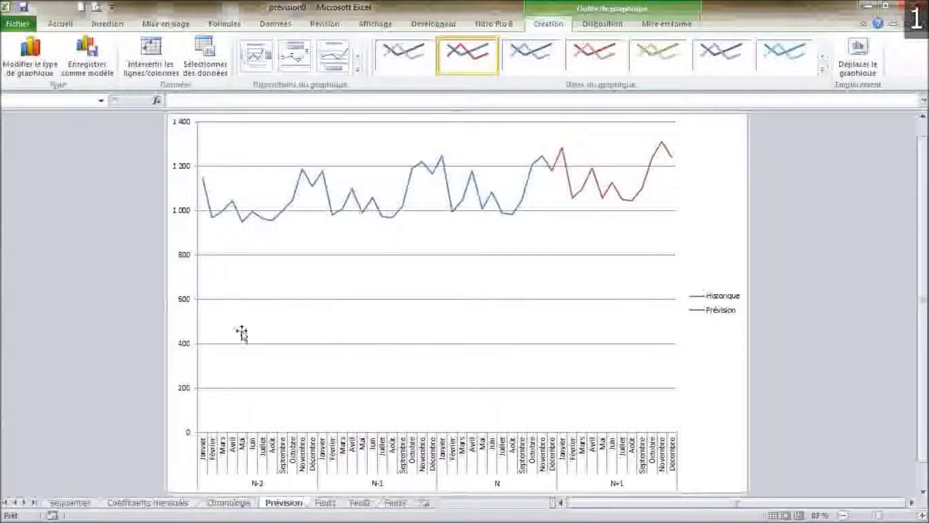
Fix the chart's vertical axis scale to a minimum of 900 and a maximum of 1400.
double_click(185, 260)
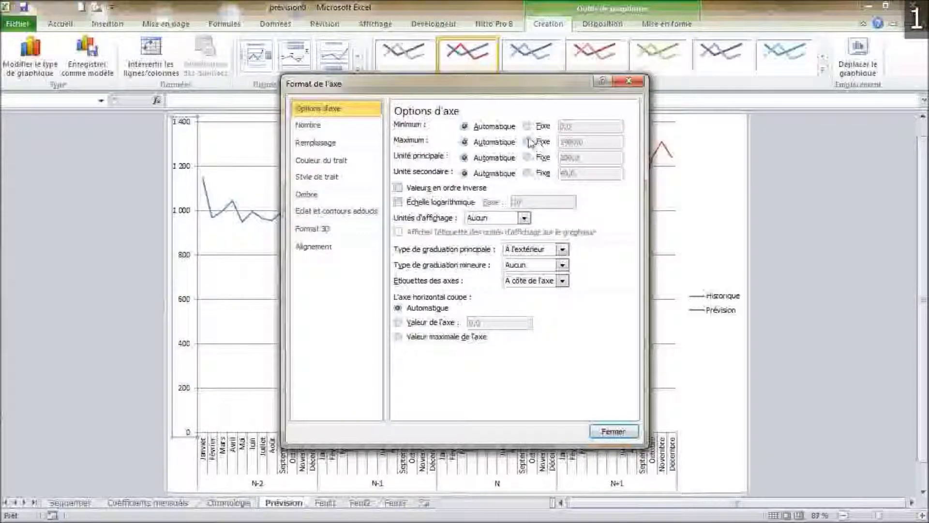
left_click(530, 142)
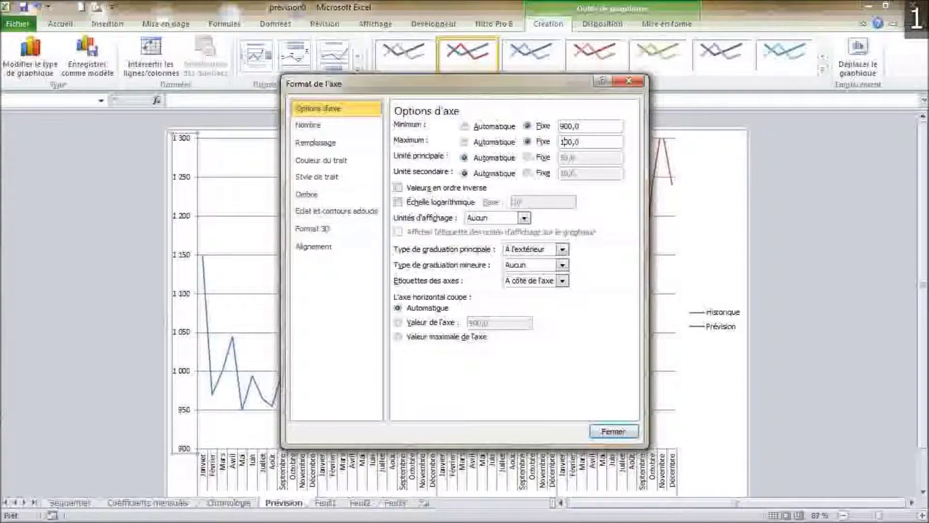
type("4")
key("Return")
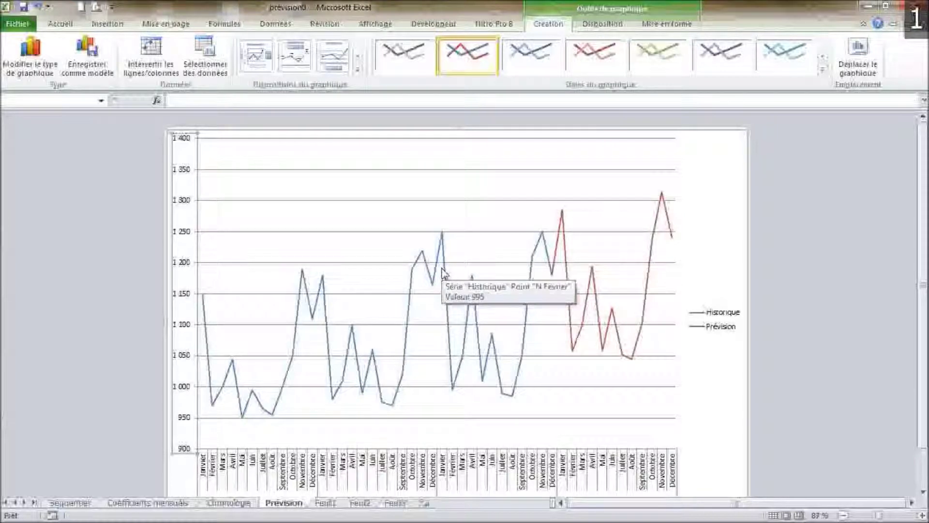
Add a linear trendline to the Historique series and display its equation on the chart.
scroll(444, 263, "down", 1)
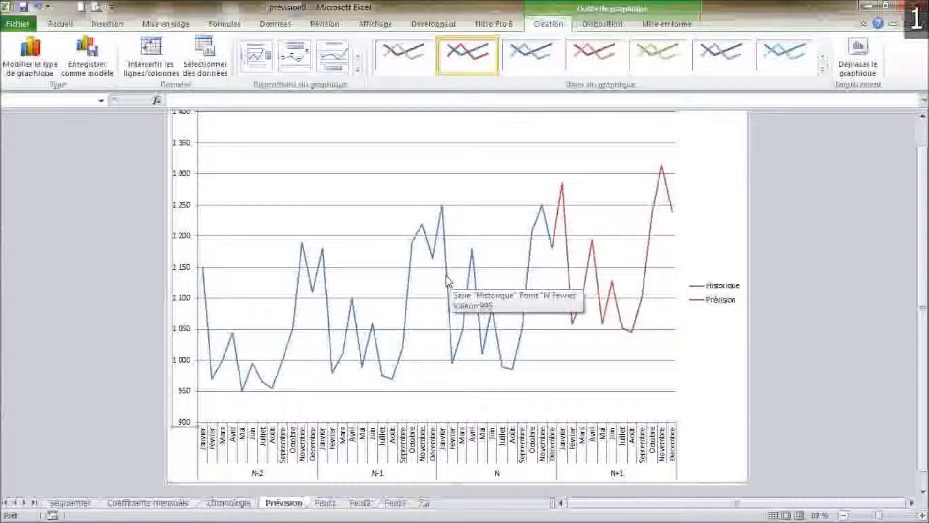
left_click(447, 280)
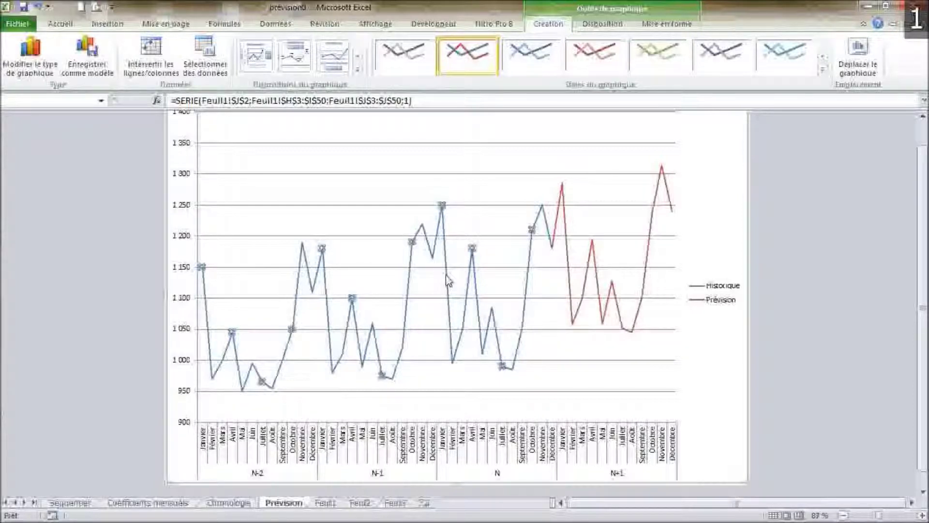
right_click(448, 280)
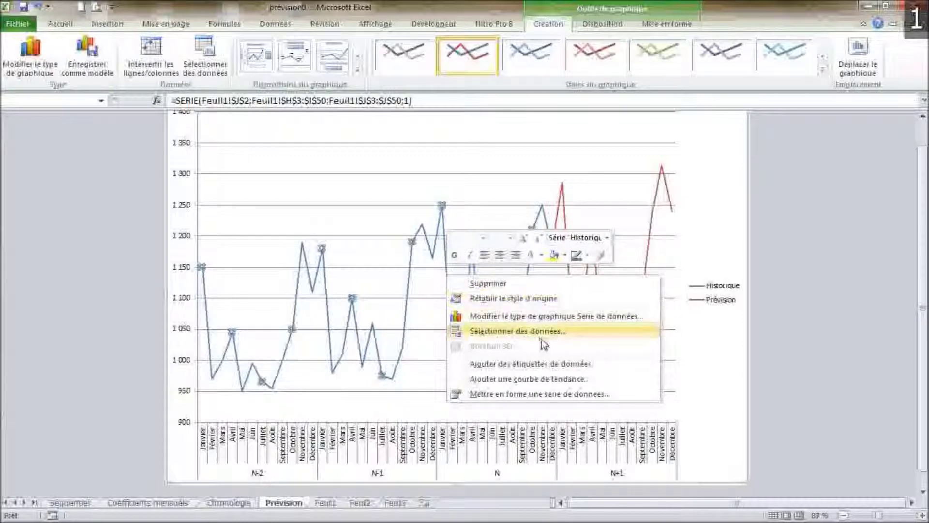
left_click(533, 379)
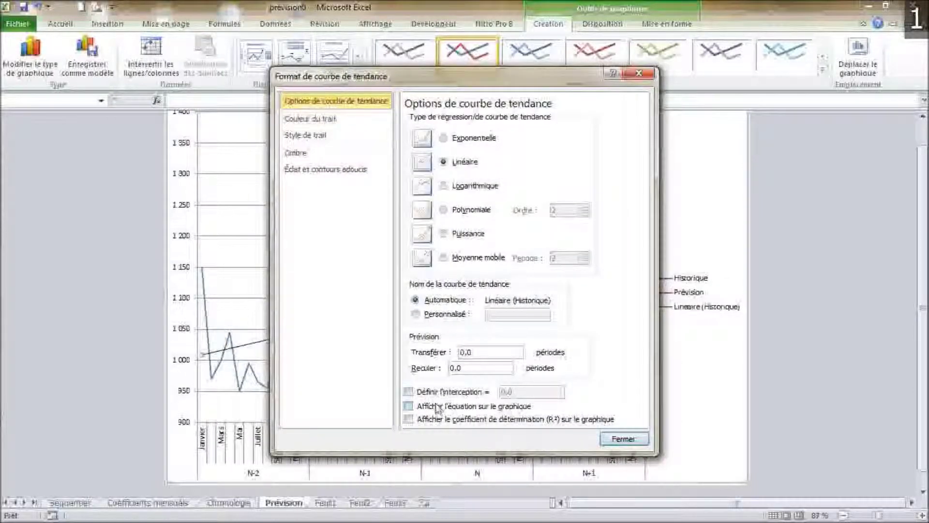
left_click(622, 438)
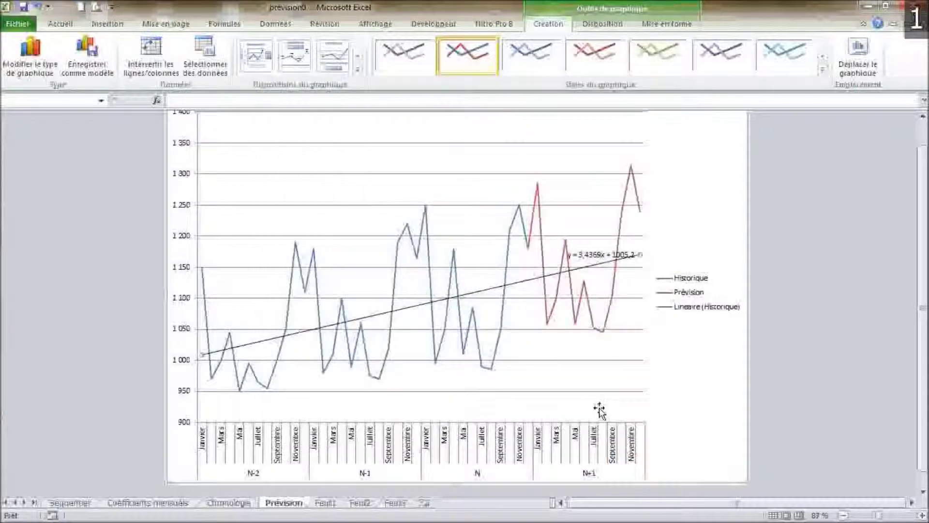
Move the trendline equation to the empty area above the curves and enlarge its text.
left_click(592, 254)
left_click_drag(592, 254, 546, 130)
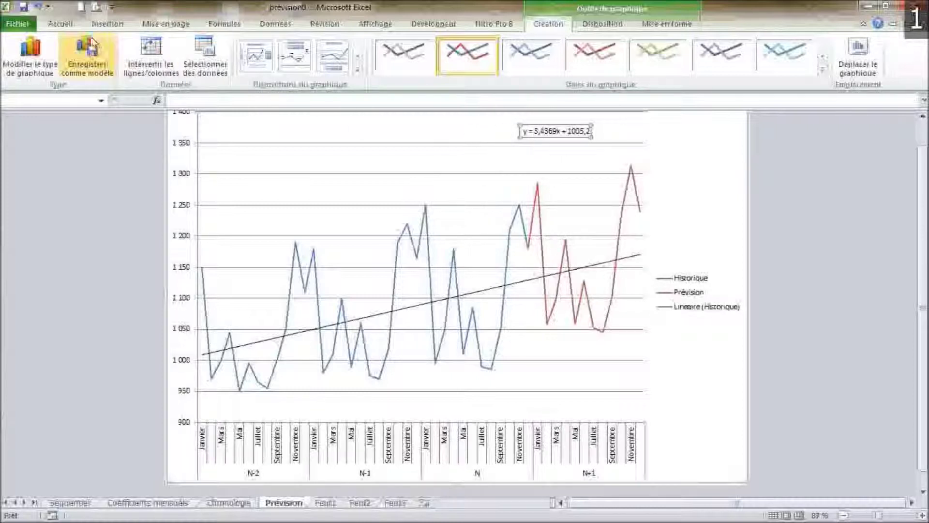
left_click(62, 24)
left_click(183, 46)
Move the legend into the upper-left part of the plot area and give it a white fill.
left_click(689, 311)
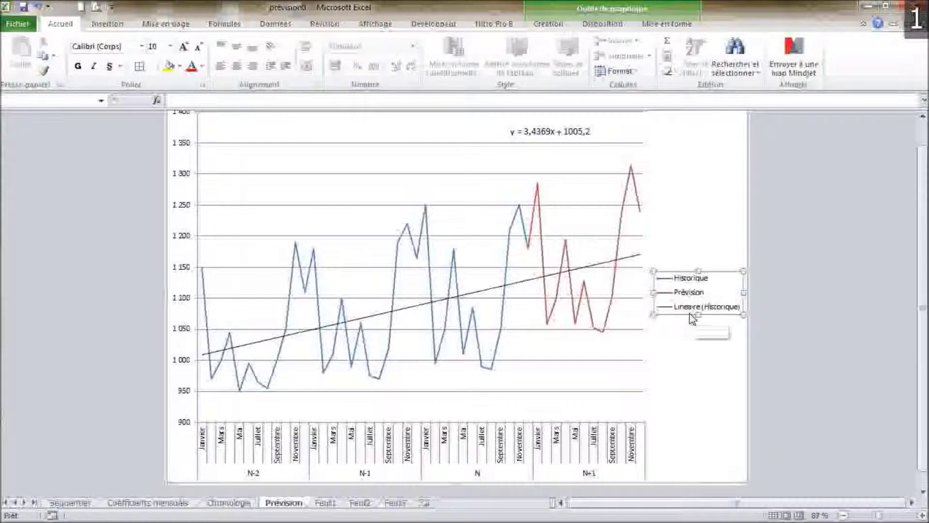
left_click_drag(256, 178, 257, 178)
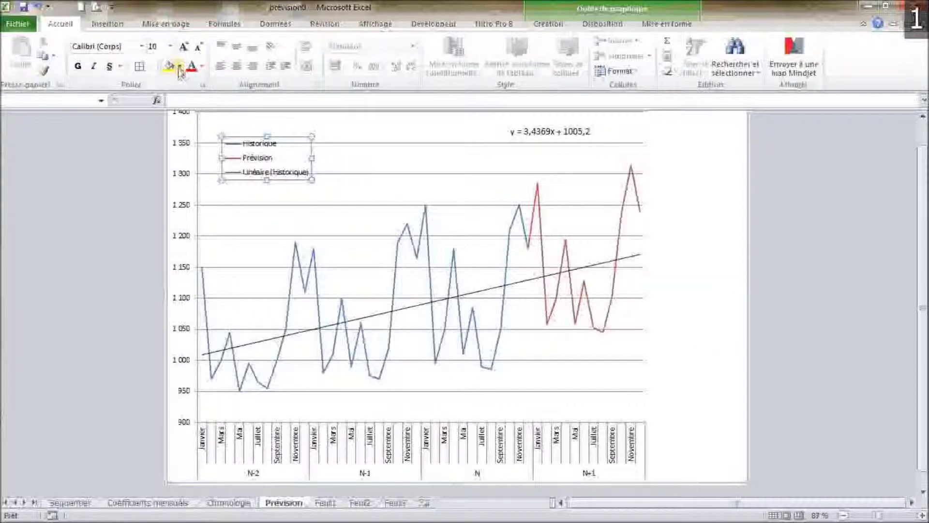
left_click(179, 66)
left_click(169, 108)
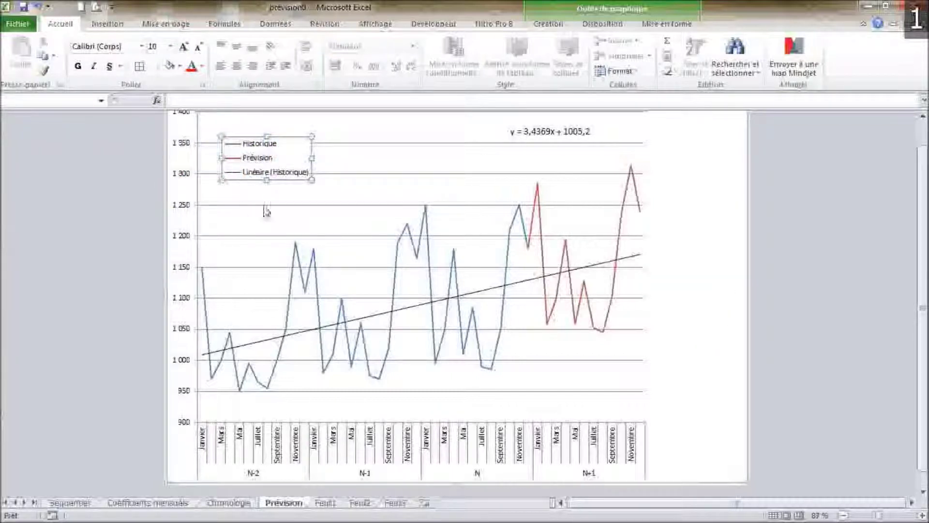
Enlarge the legend's text and stretch its box to fit the larger entries.
left_click(183, 47)
left_click(183, 47)
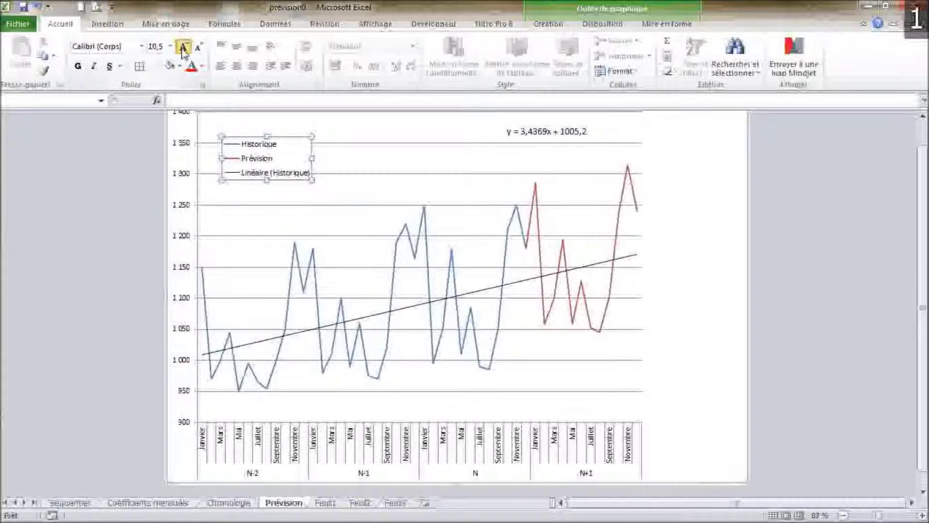
left_click(183, 47)
left_click_drag(311, 181, 365, 181)
left_click_drag(297, 182, 290, 189)
scroll(369, 199, "up", 1)
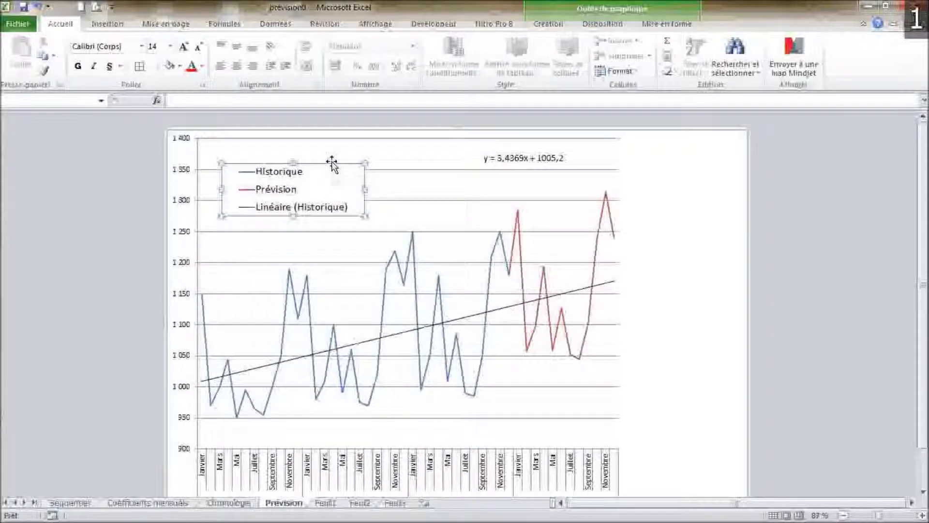
Widen the plot area to nearly the full chart width and lower its upper edge.
left_click(332, 159)
left_click_drag(352, 173, 351, 174)
left_click(666, 180)
left_click(614, 319)
left_click_drag(618, 296, 726, 295)
left_click_drag(461, 140, 452, 244)
scroll(236, 298, "down", 2)
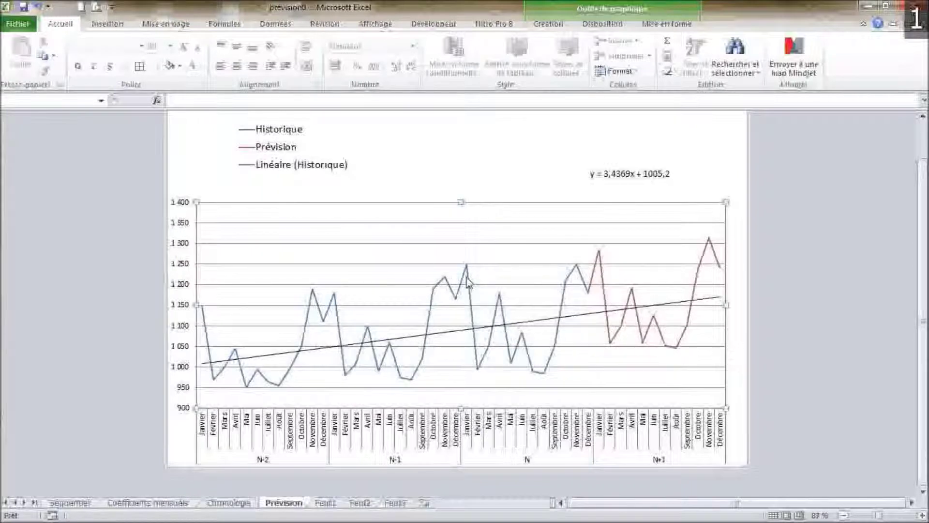
Reposition the trendline equation and the legend in the upper right and upper left corners of the resized plot area.
left_click_drag(616, 176, 648, 216)
left_click(292, 167)
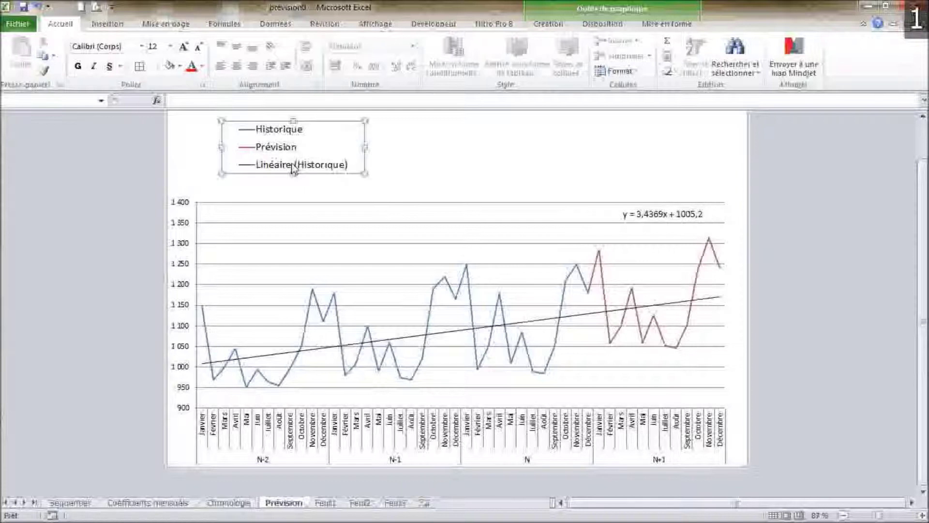
left_click_drag(262, 174, 259, 261)
left_click(484, 161)
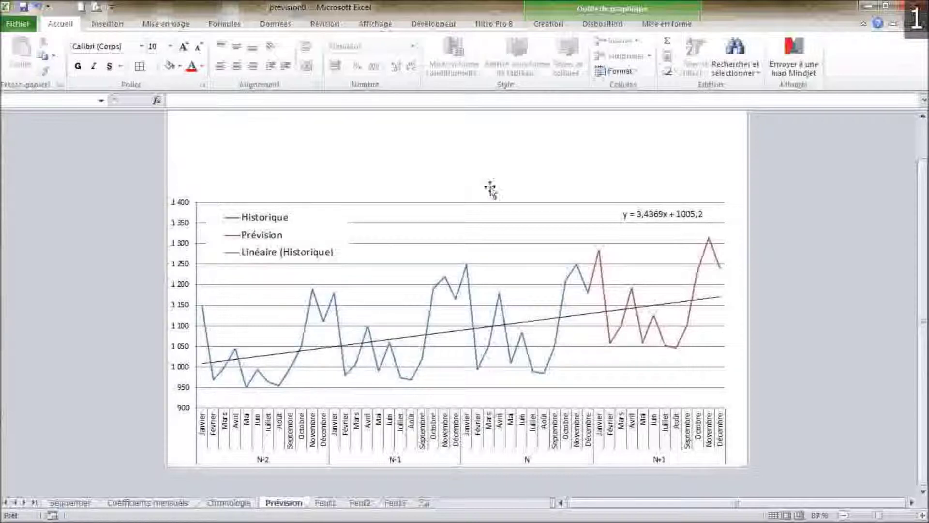
Change the Prévision series line to a dashed style.
left_click(665, 345)
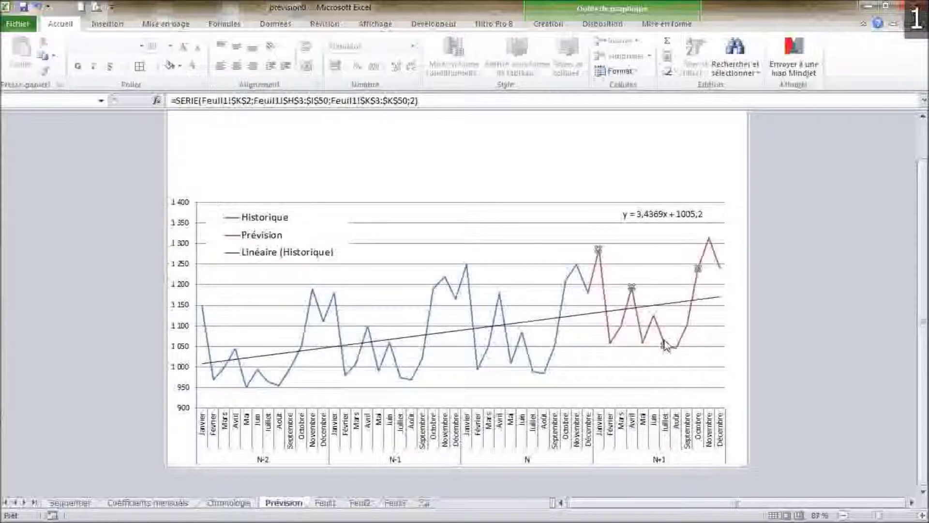
right_click(665, 344)
left_click(711, 456)
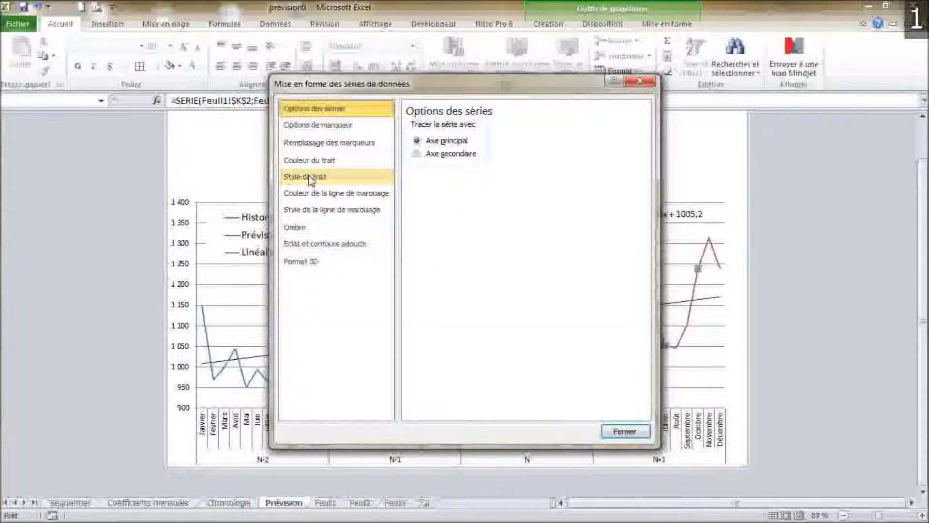
left_click(309, 178)
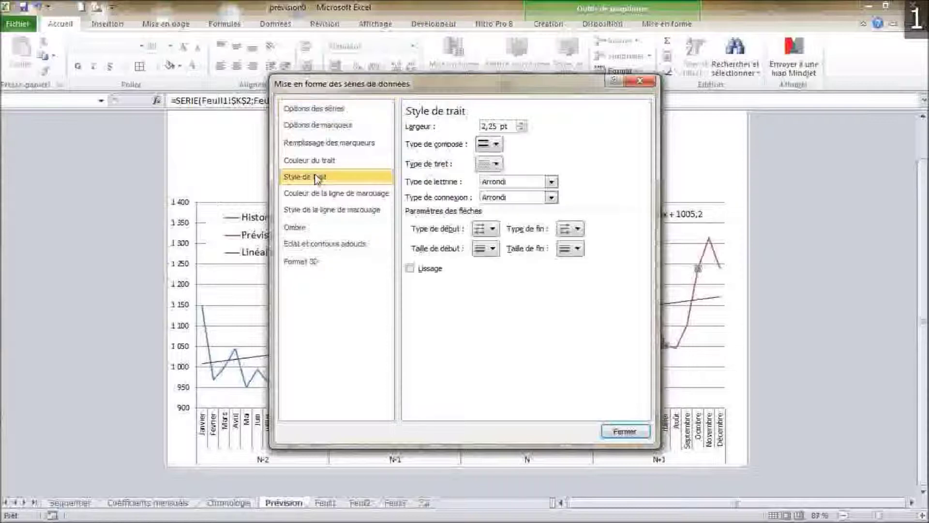
left_click(496, 165)
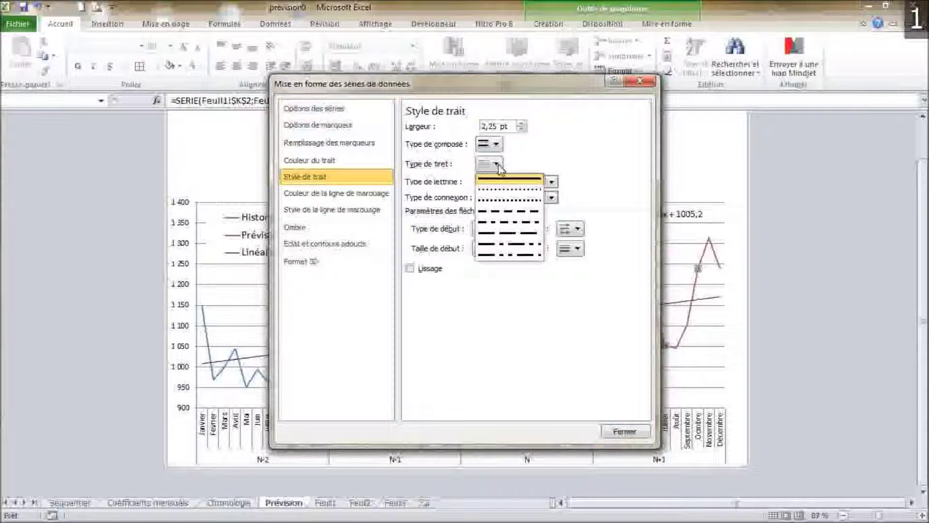
left_click(508, 212)
left_click(625, 431)
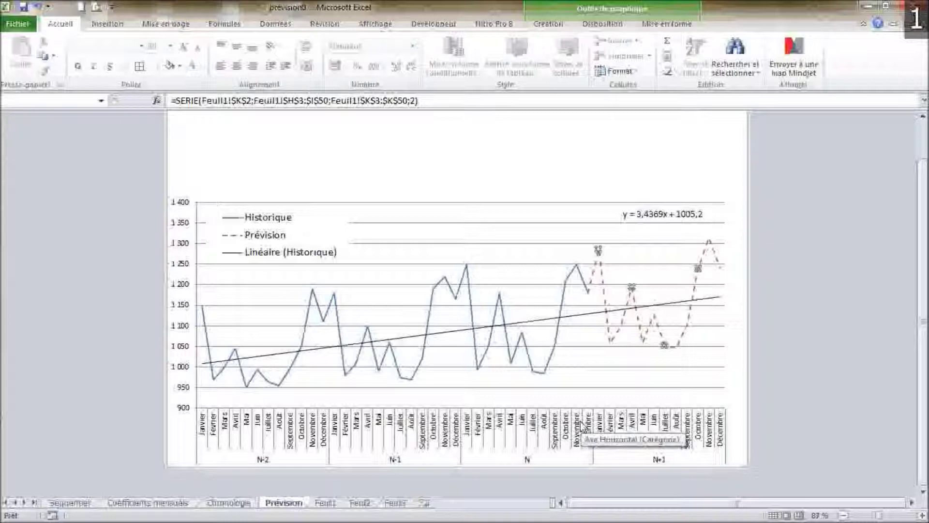
Add the chart title "Prévision" and place it inside the plot area, between the legend and the equation.
left_click(495, 165)
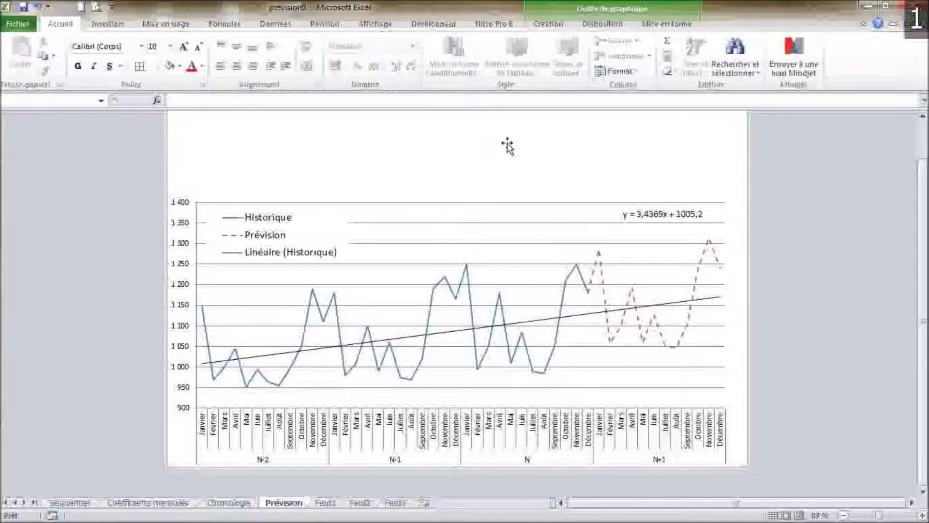
left_click(557, 26)
left_click(603, 24)
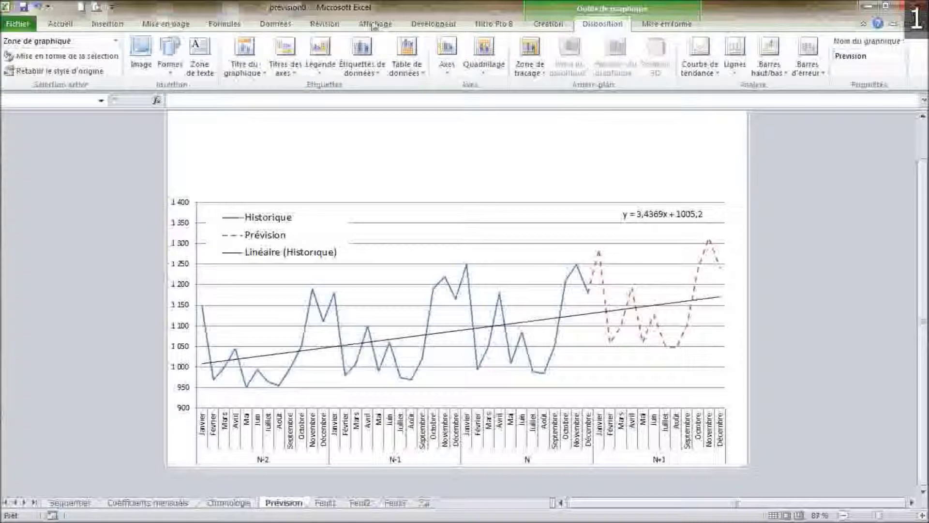
left_click(247, 66)
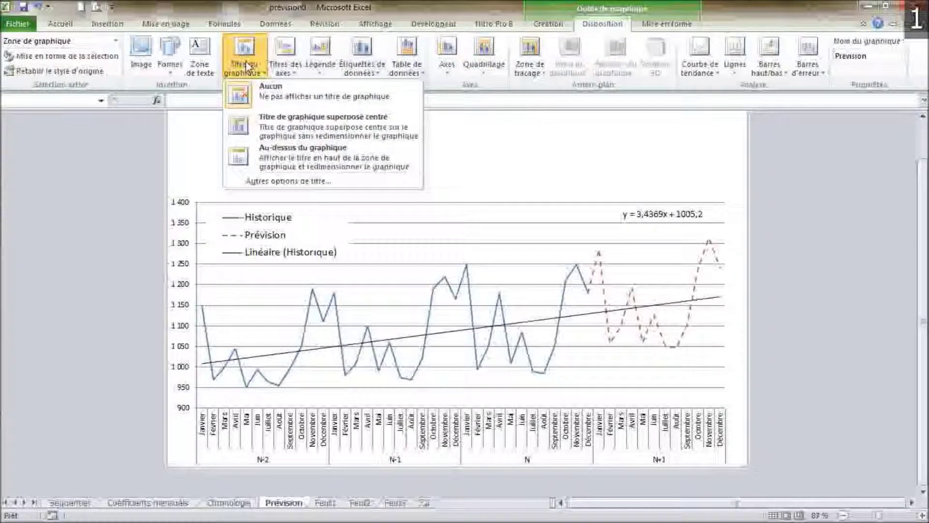
left_click(279, 149)
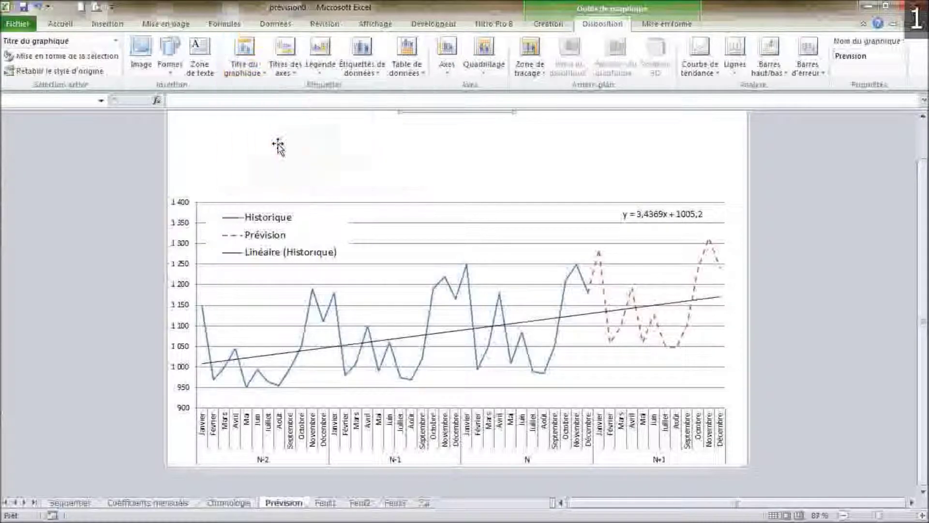
left_click(226, 99)
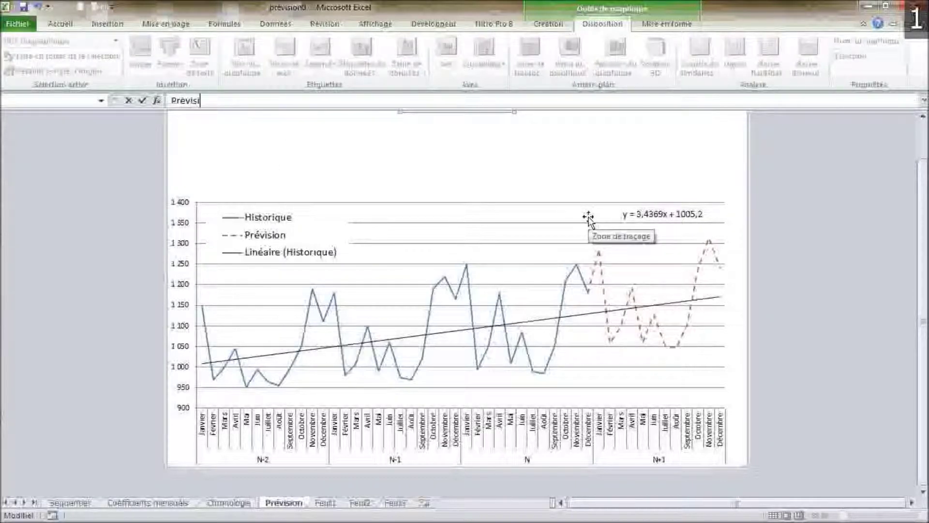
type("Prévision")
key("Return")
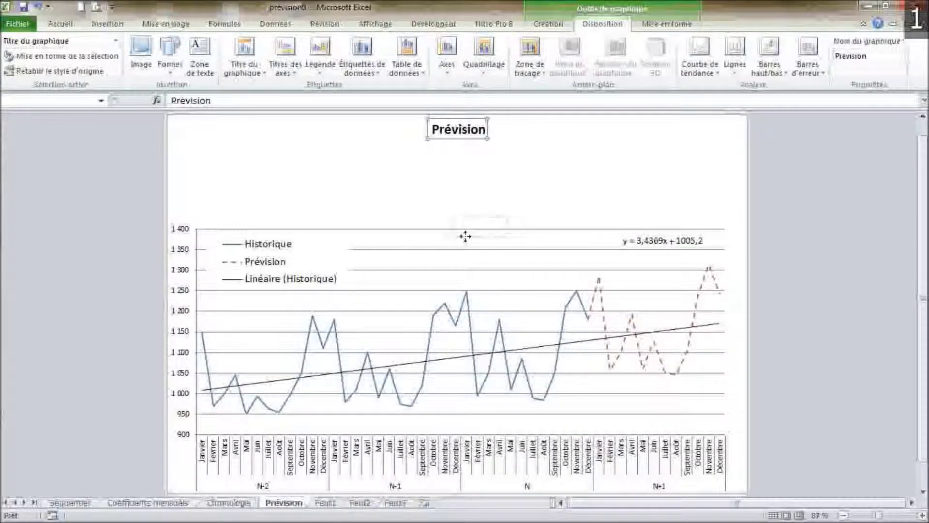
left_click(618, 183)
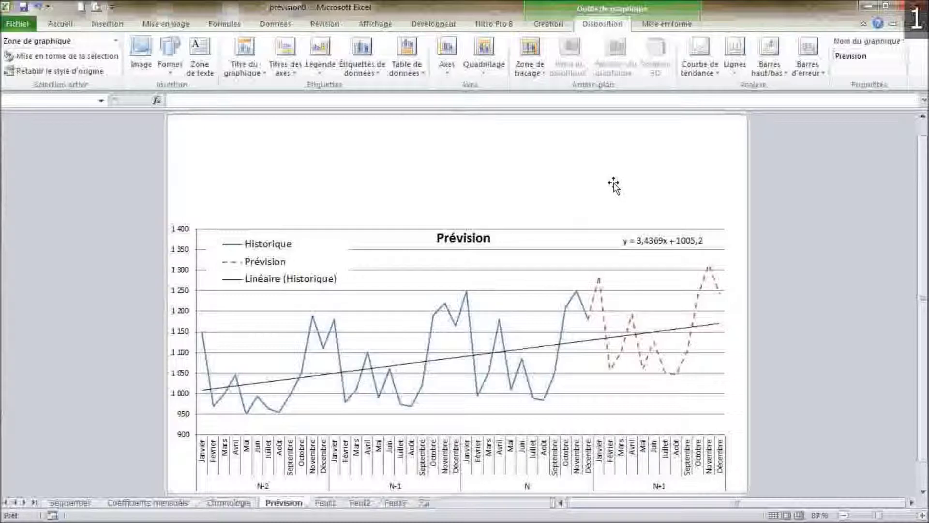
scroll(600, 188, "down", 1)
scroll(600, 189, "up", 1)
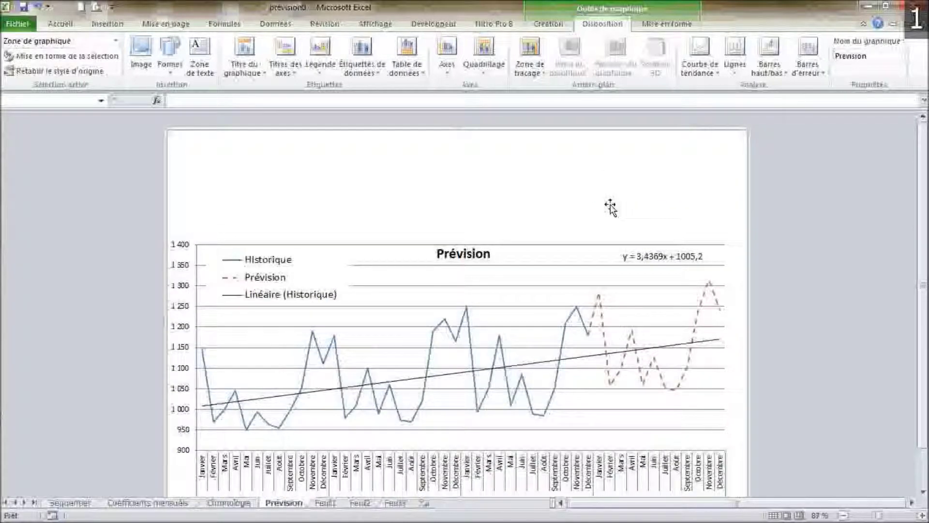
scroll(609, 207, "down", 2)
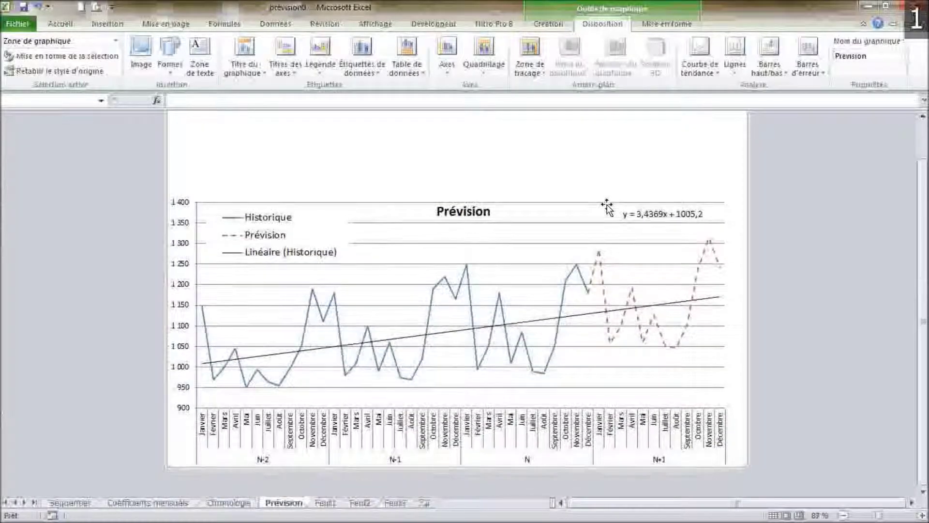